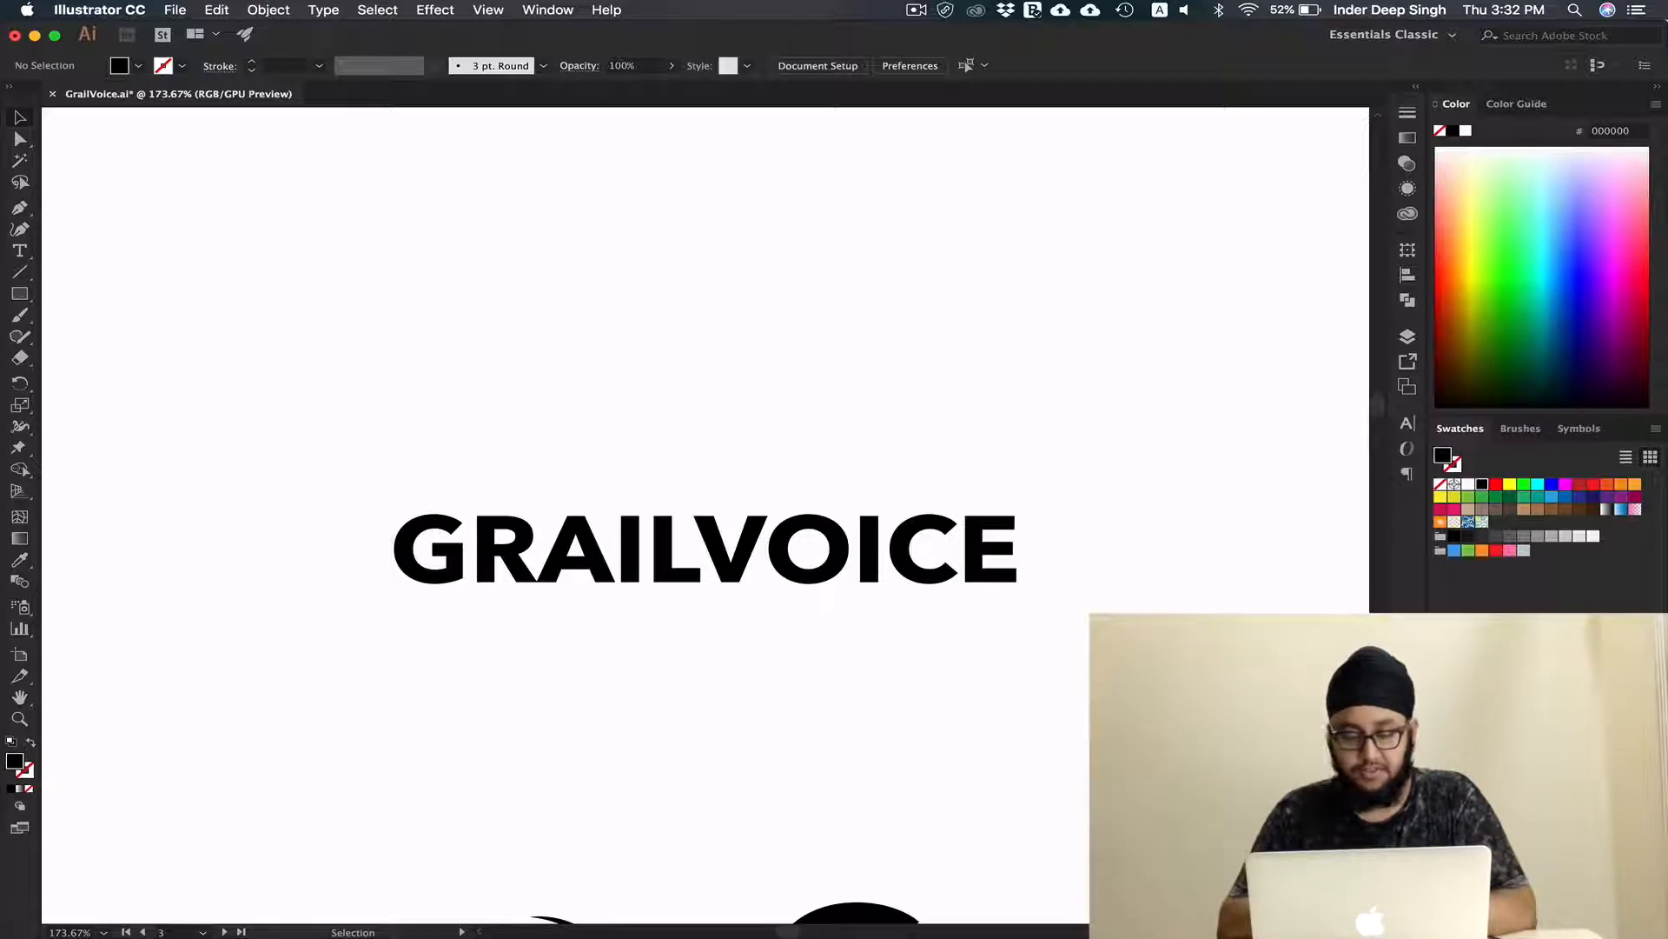
Examine the logo on the grailvoice Instagram profile in the browser, and return to the GRAILVOICE wordmark in Illustrator
left_click_drag(1096, 503, 744, 733)
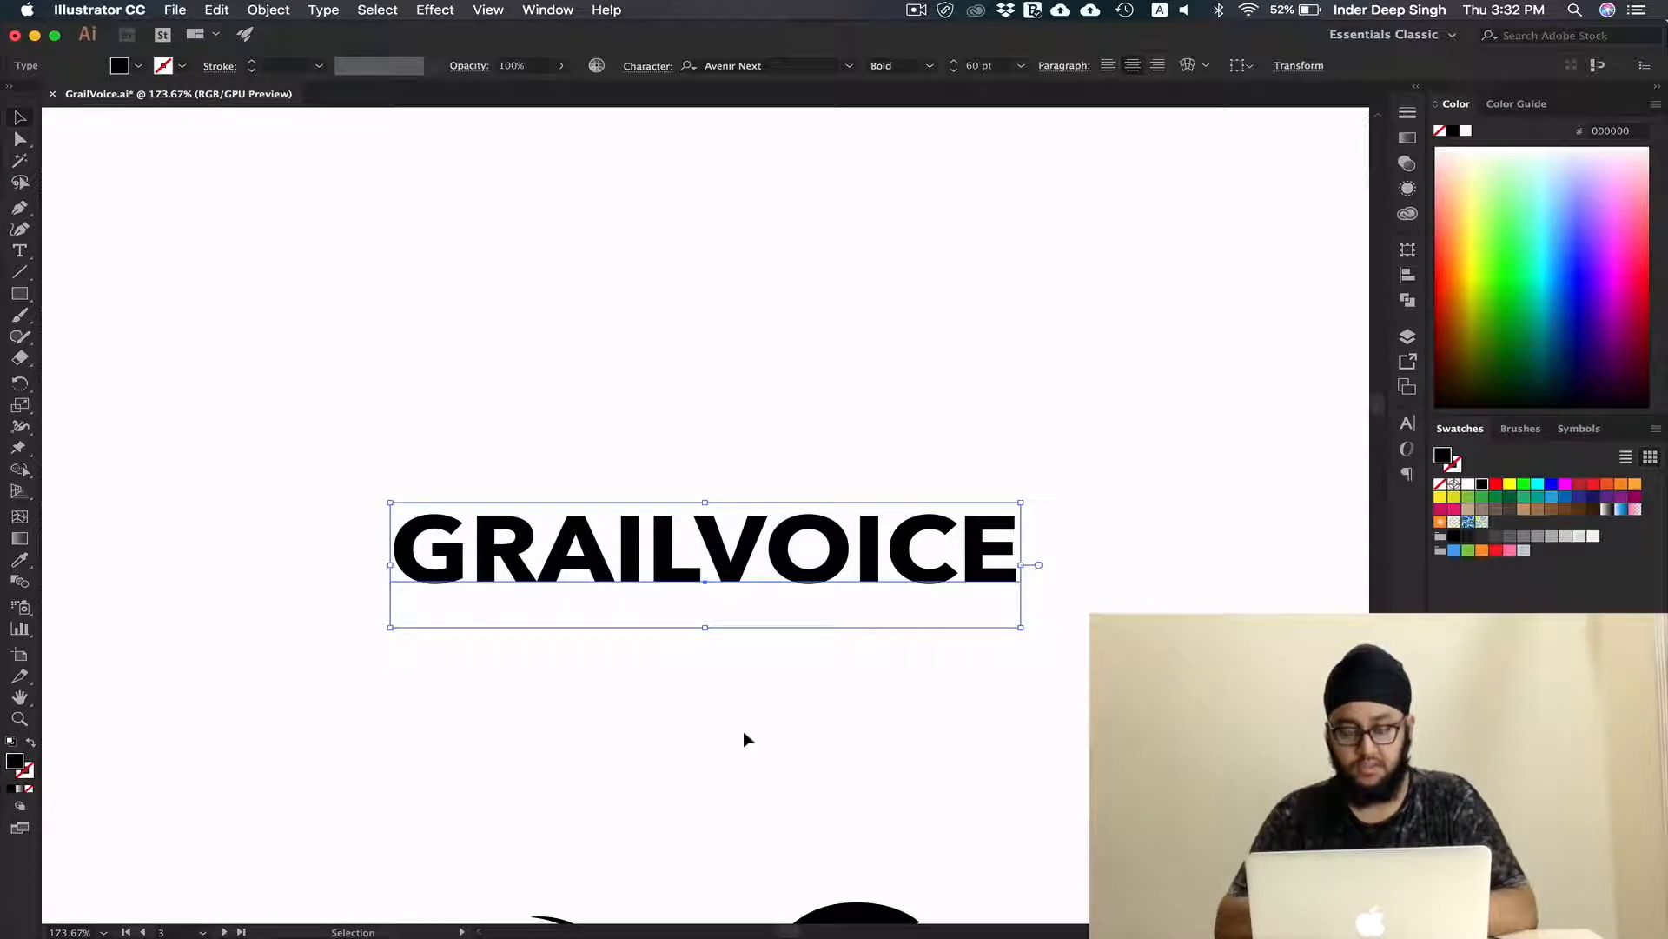
key("ctrl+Right")
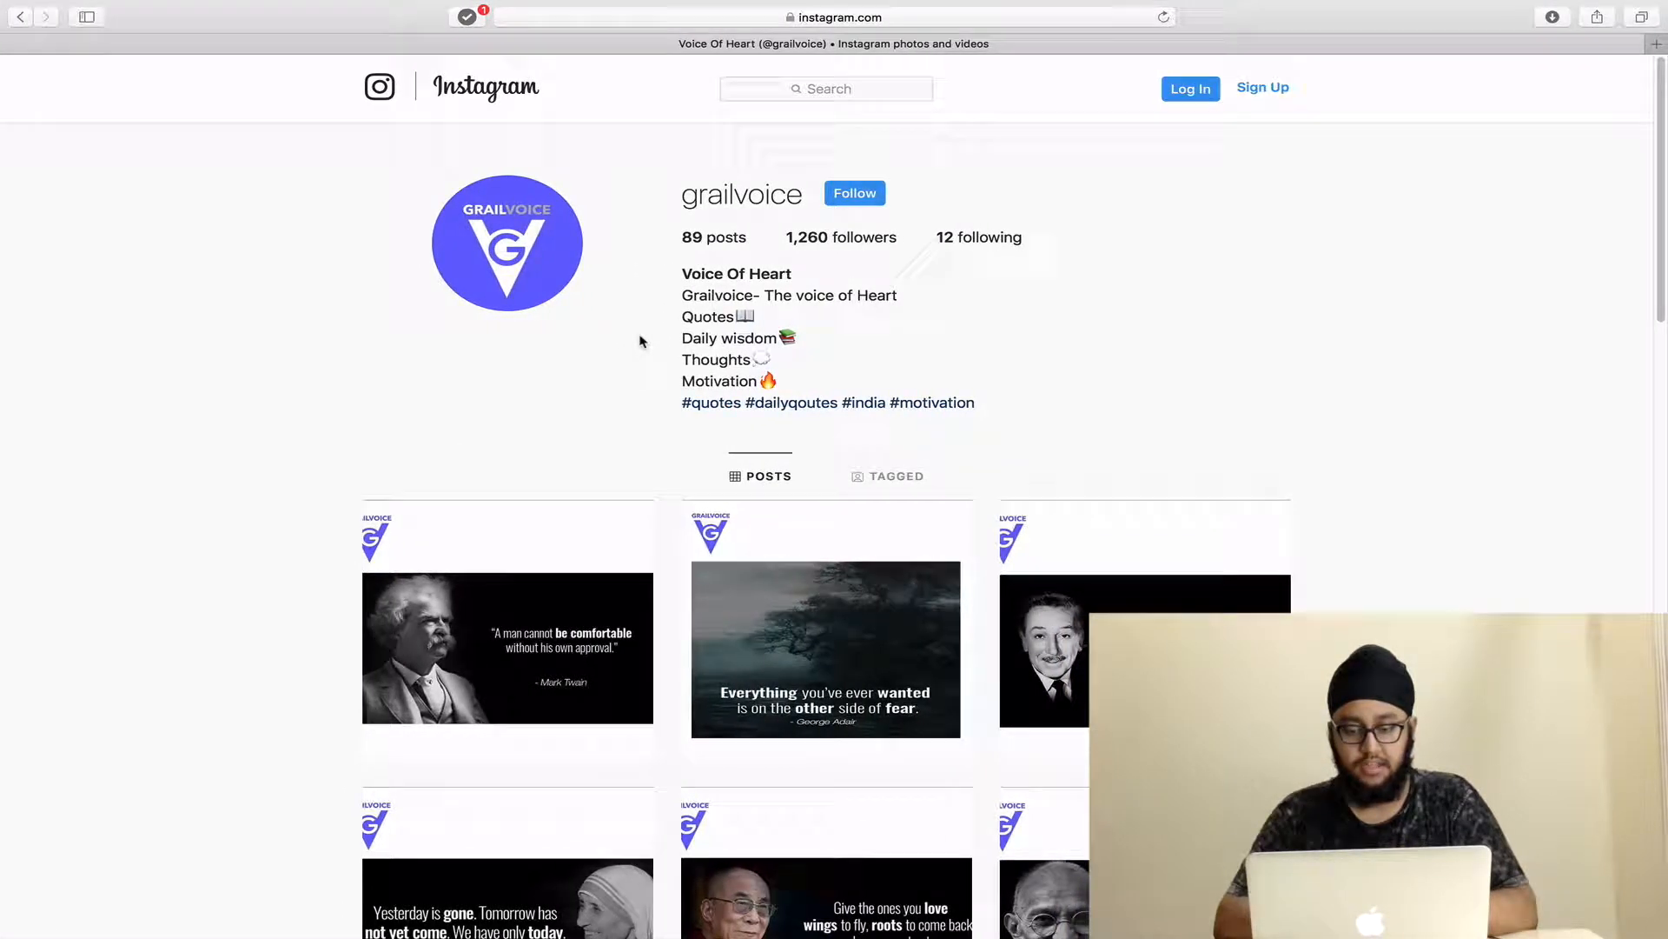
key("ctrl+Left")
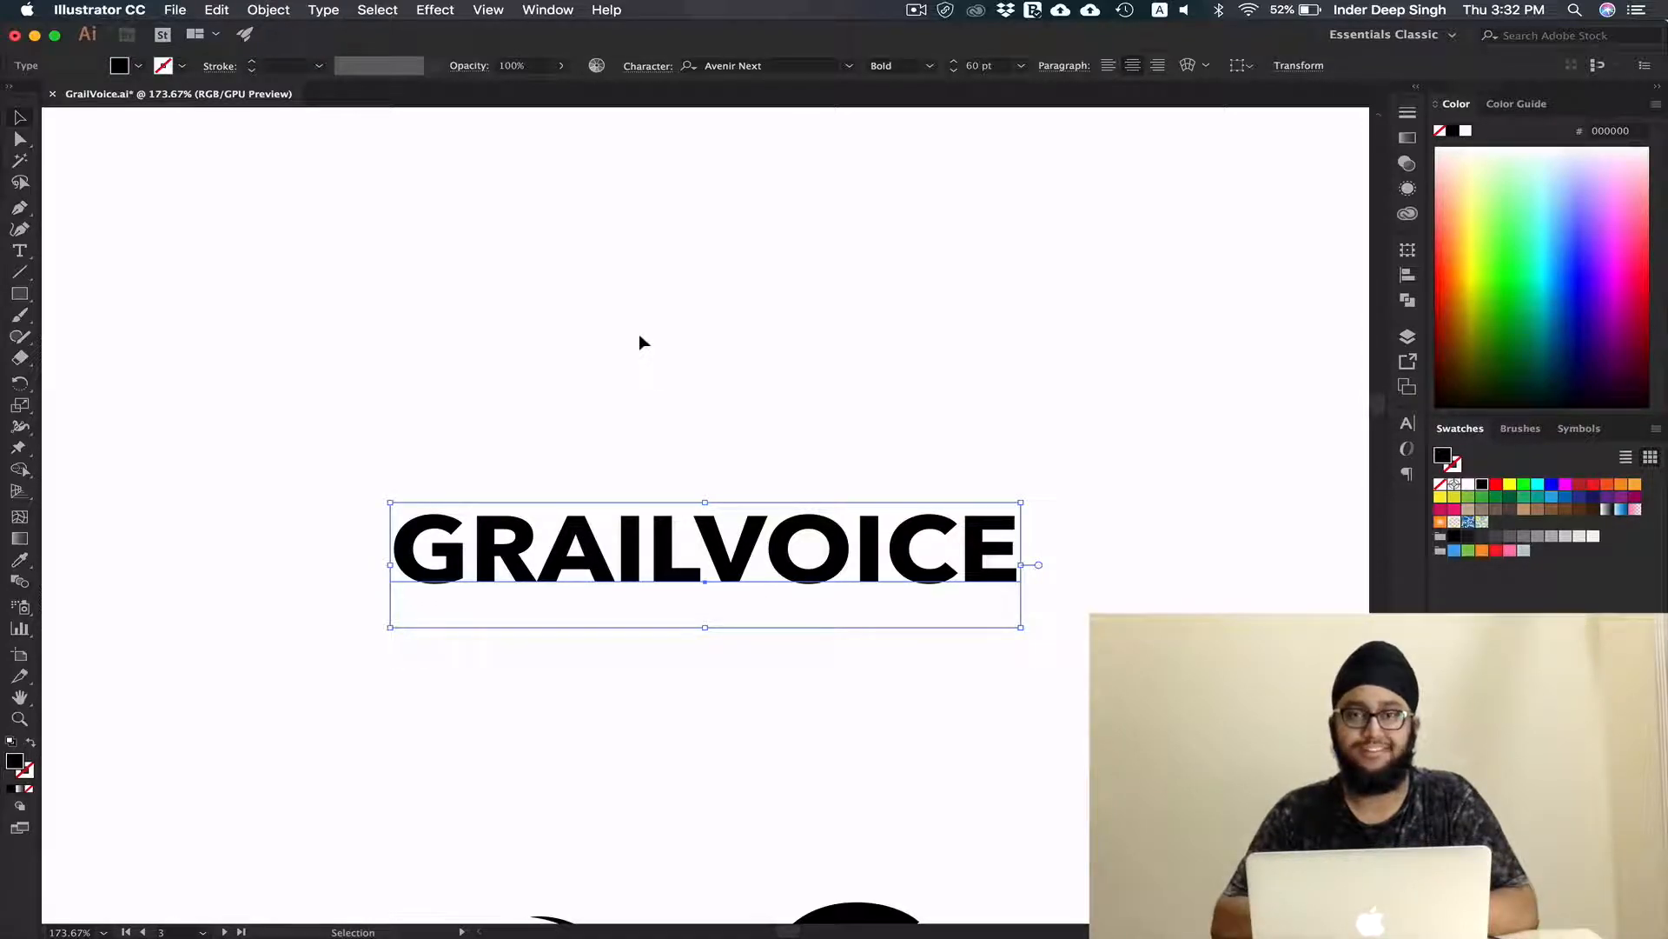
left_click(639, 334)
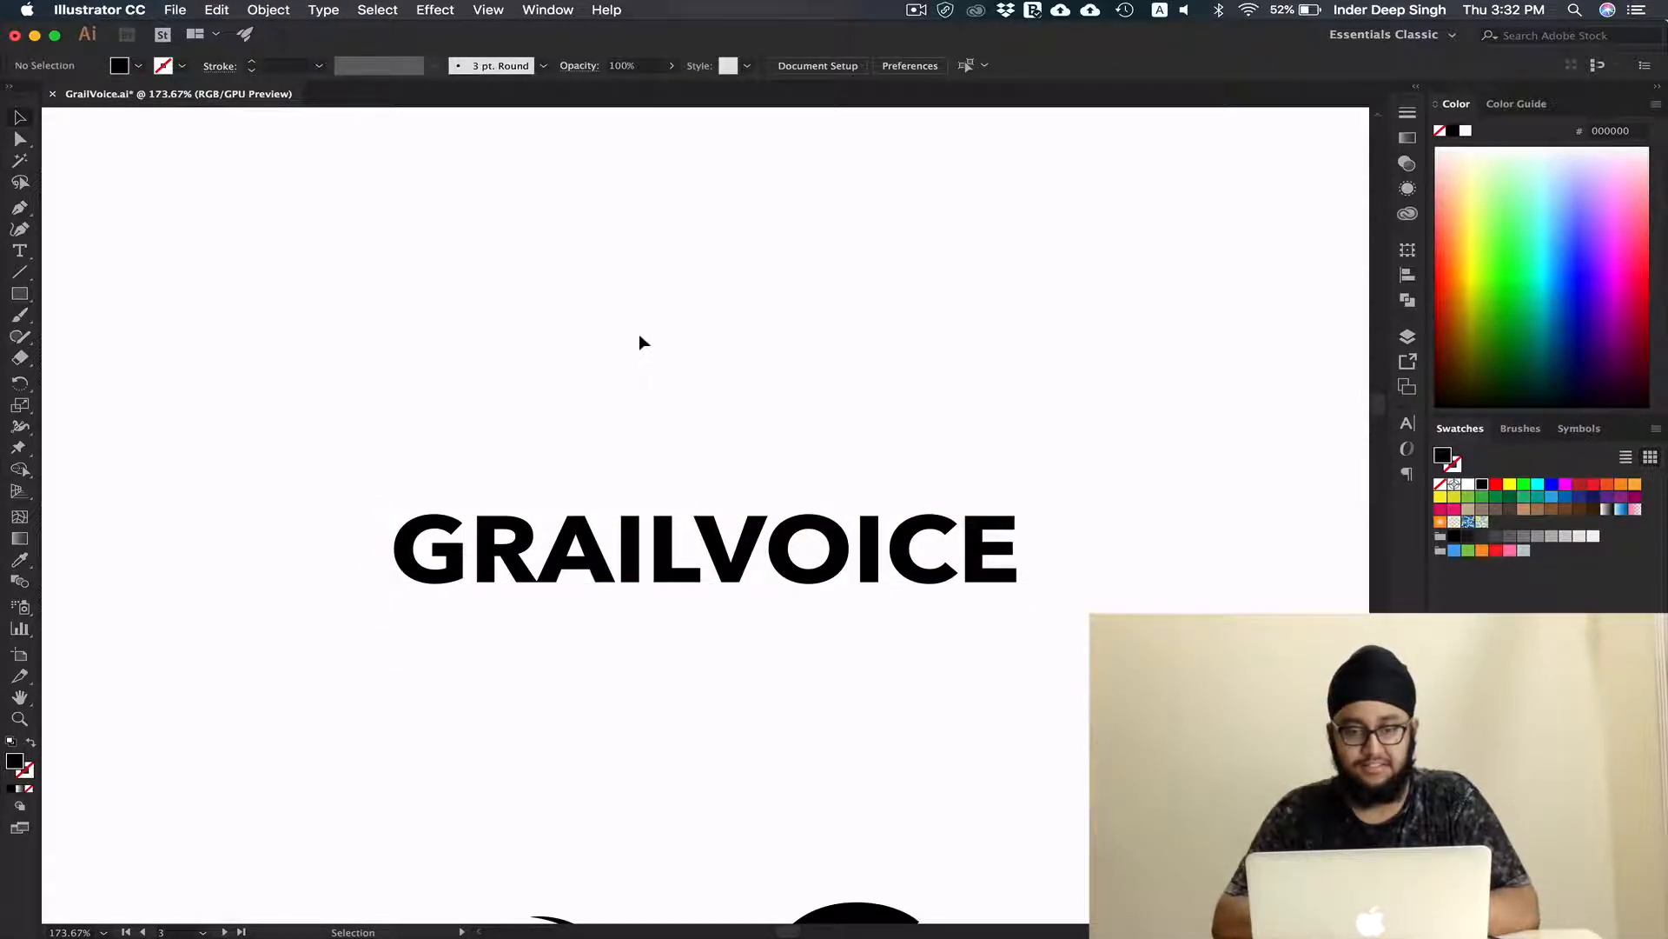
Review the concepts below the wordmark: the sound-wave icon, the bold G and the G marks surrounded by tapered arcs
scroll(682, 711, "down", 5)
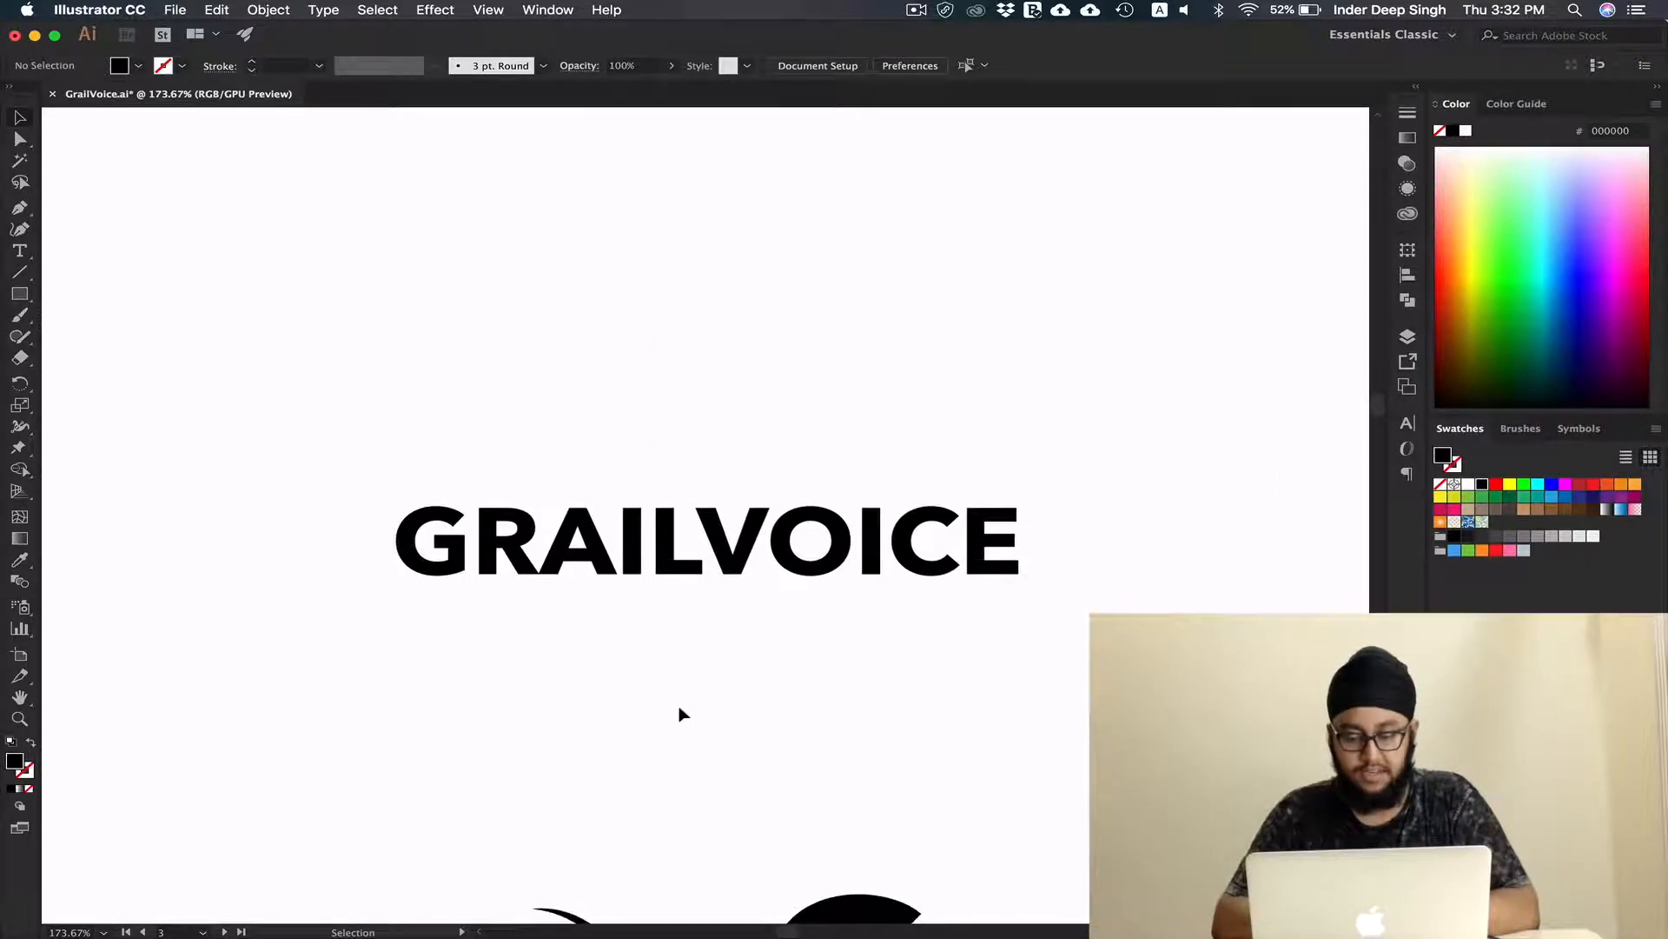
scroll(681, 713, "down", 4)
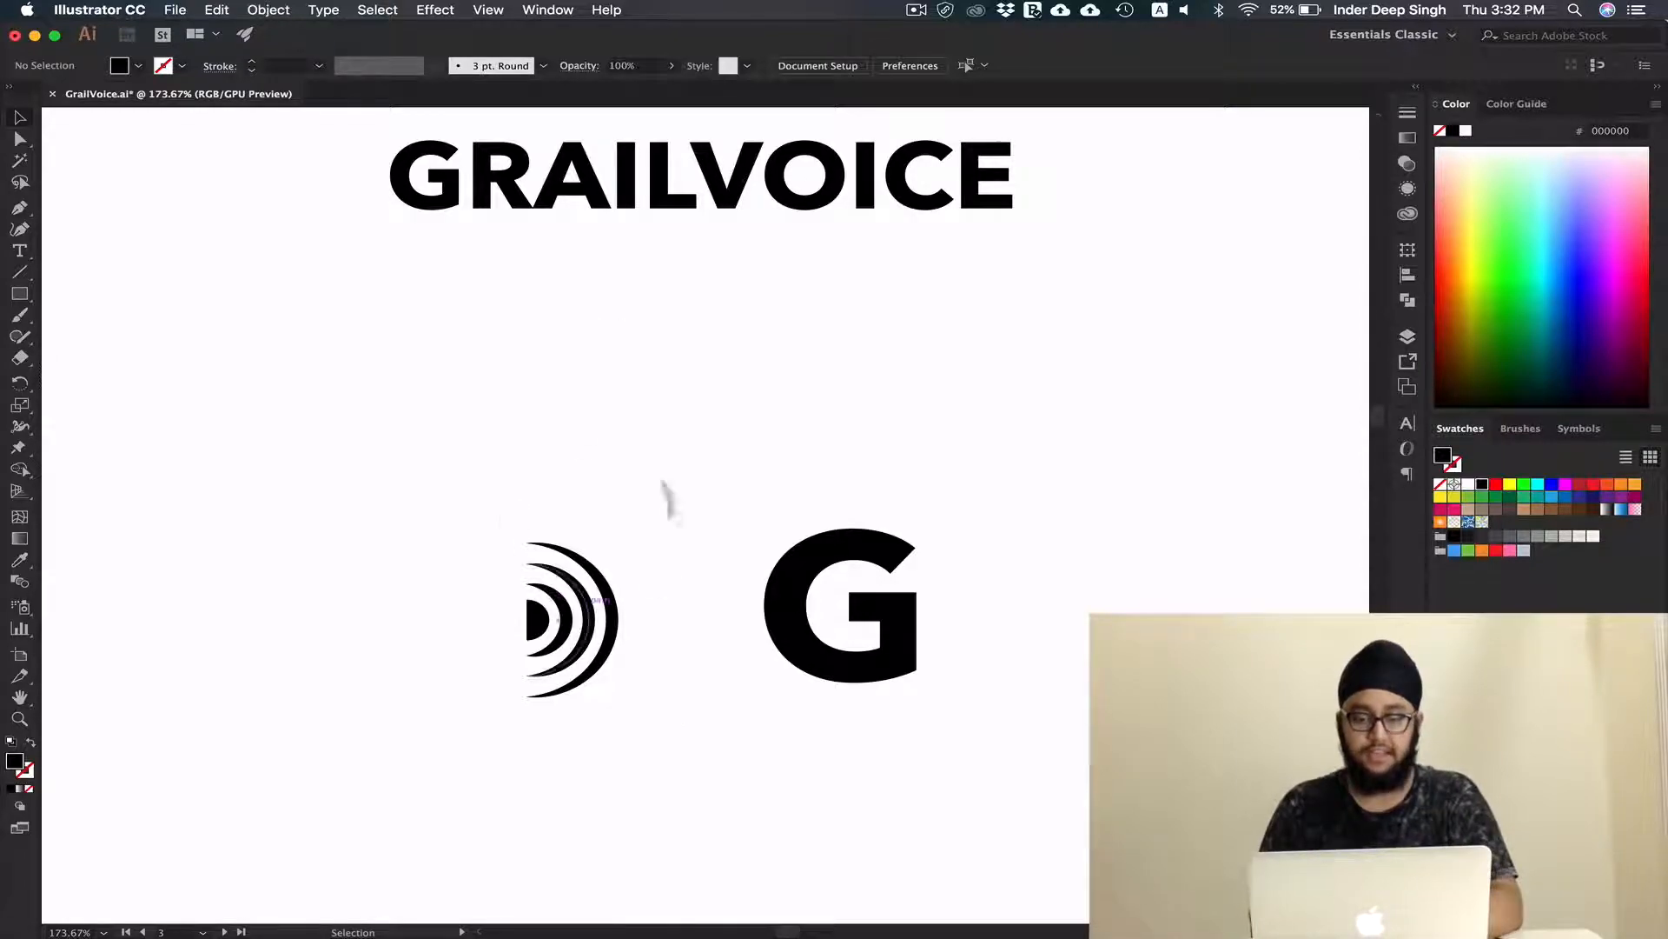
left_click_drag(625, 688, 610, 638)
left_click_drag(672, 563, 652, 519)
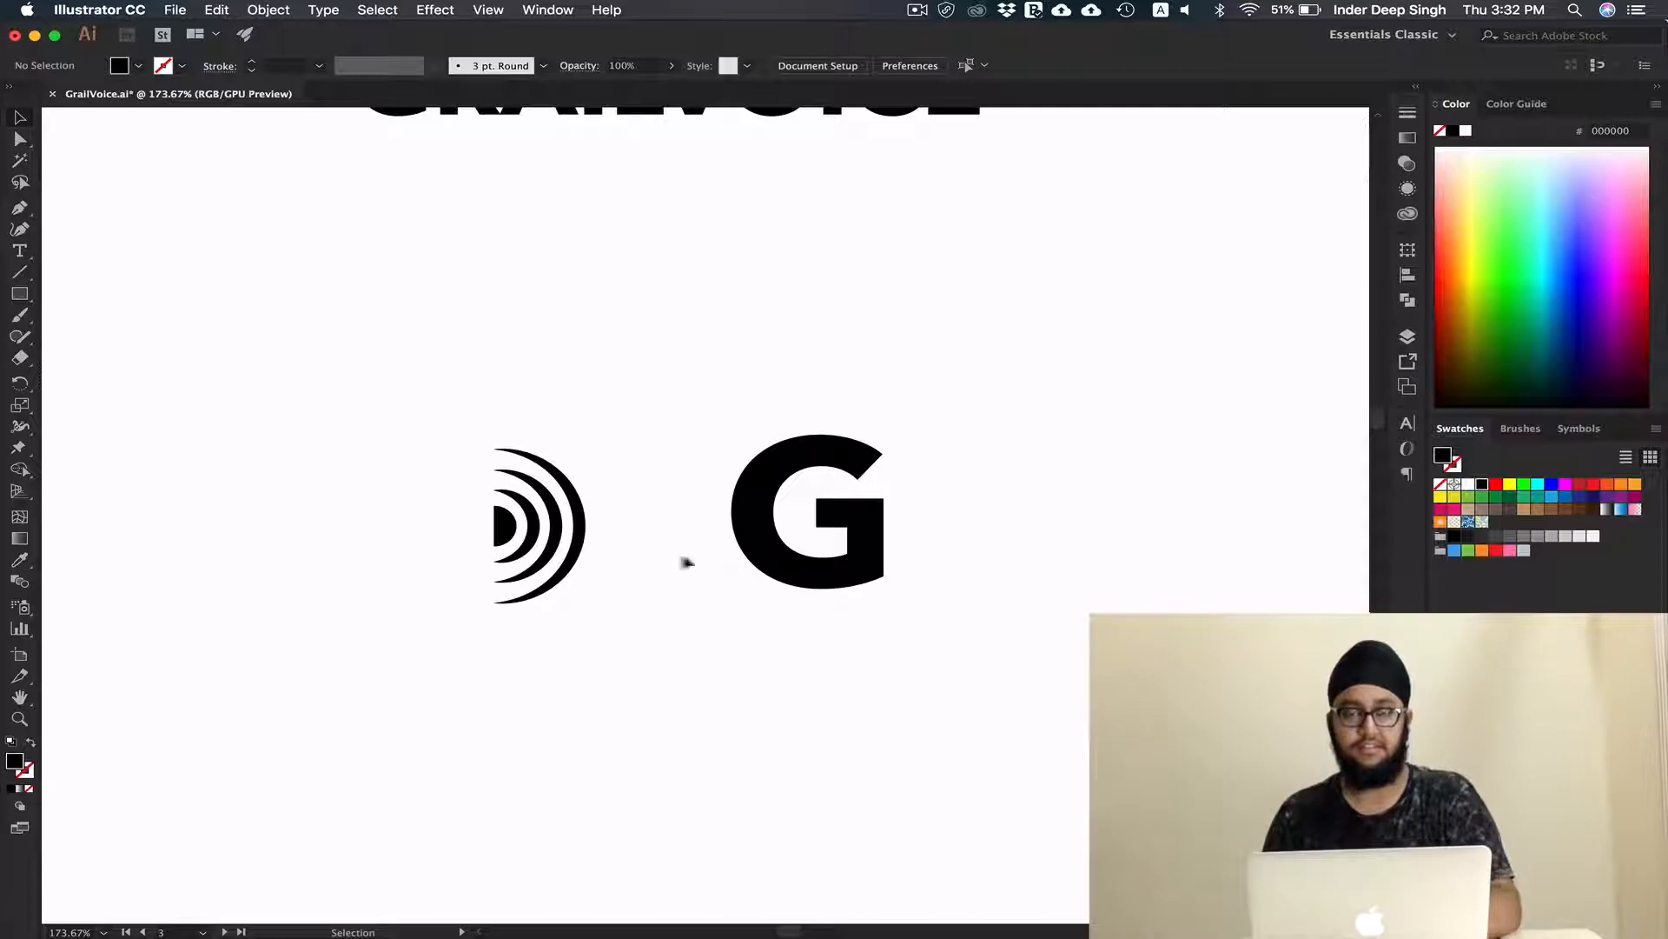
left_click_drag(699, 686, 697, 681)
scroll(697, 681, "down", 10)
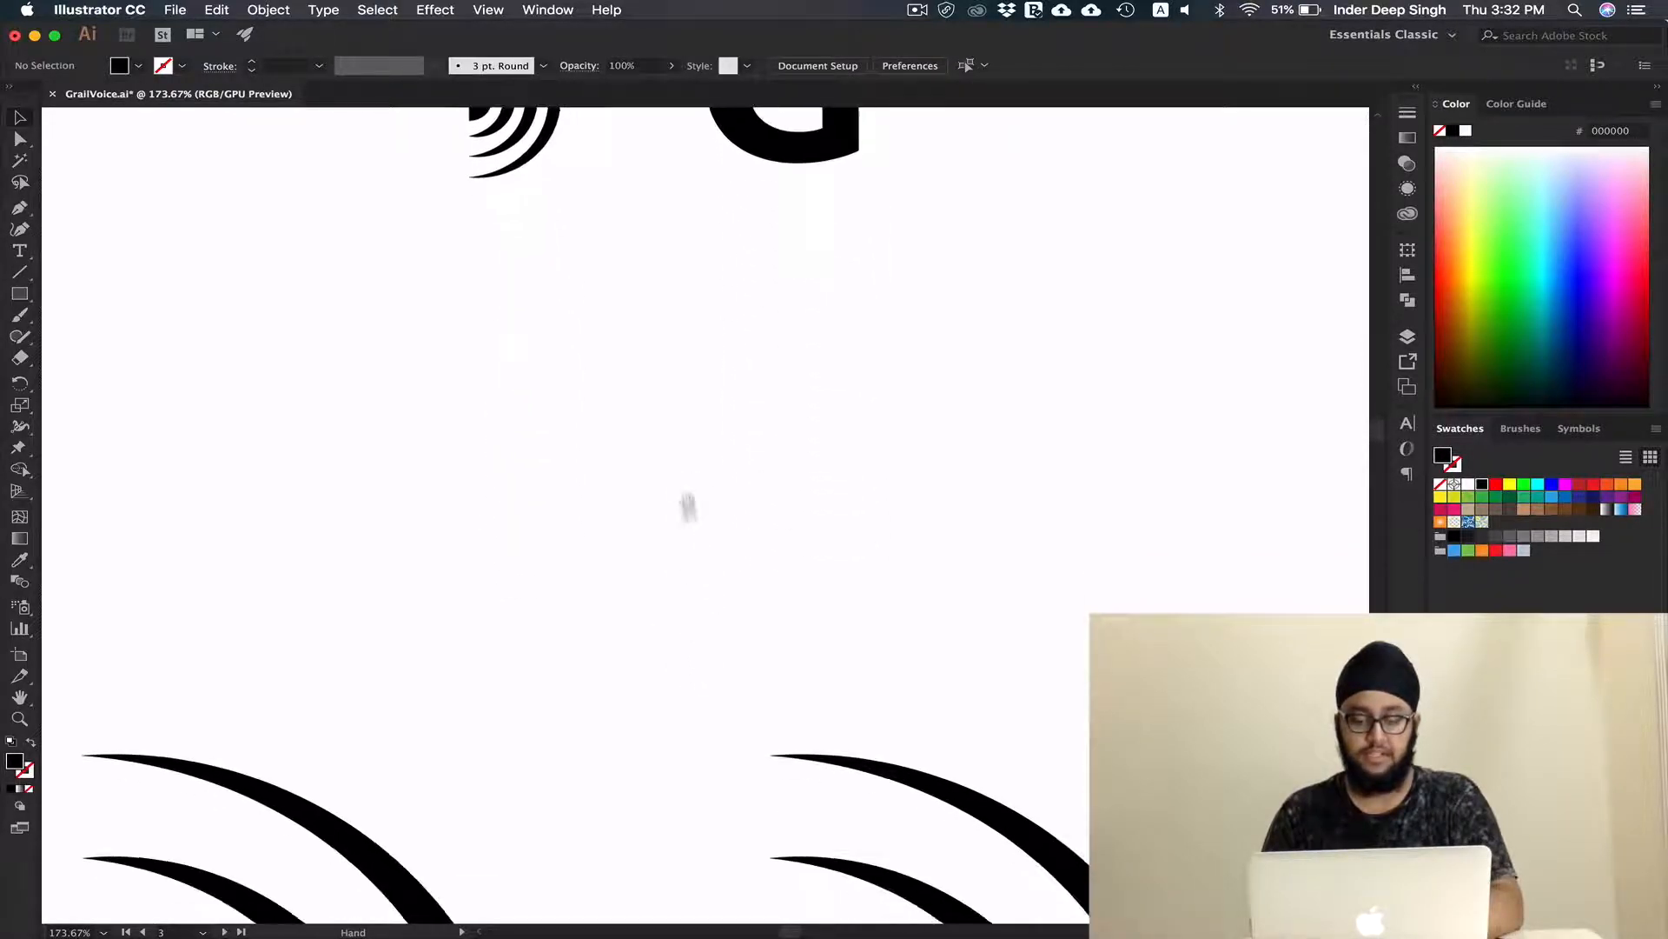
scroll(705, 484, "down", 2)
left_click_drag(688, 627, 737, 343)
left_click_drag(694, 471, 715, 461)
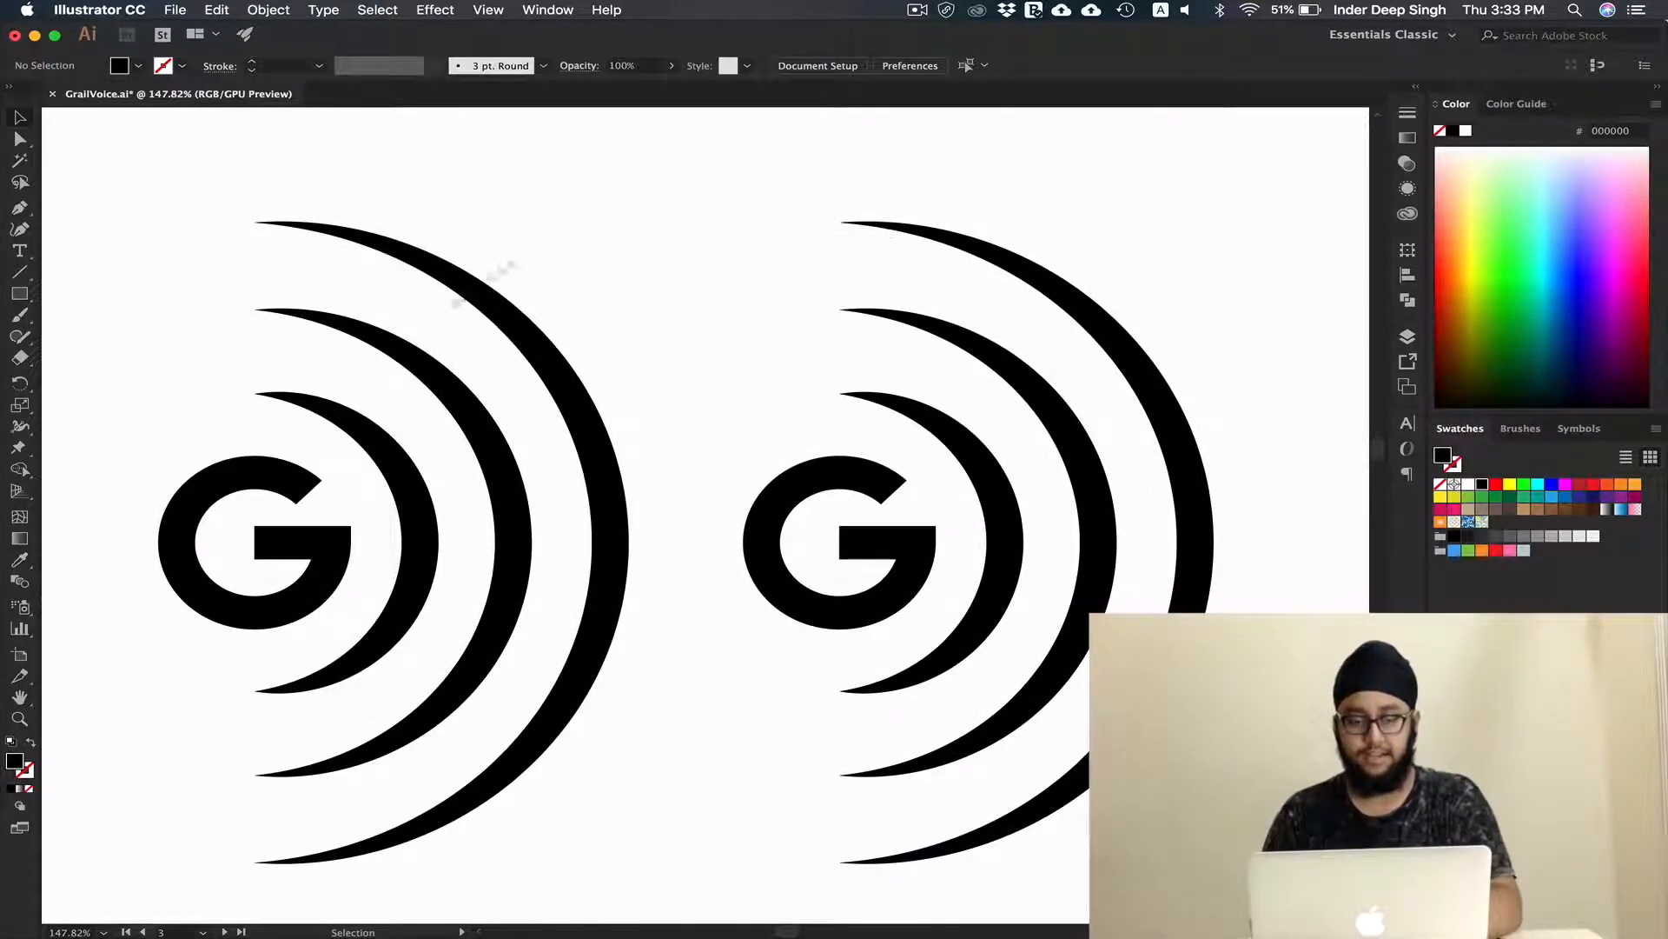
Compare the two G-with-arcs marks in outline and preview modes to examine their stroked and expanded paths
key("super+y")
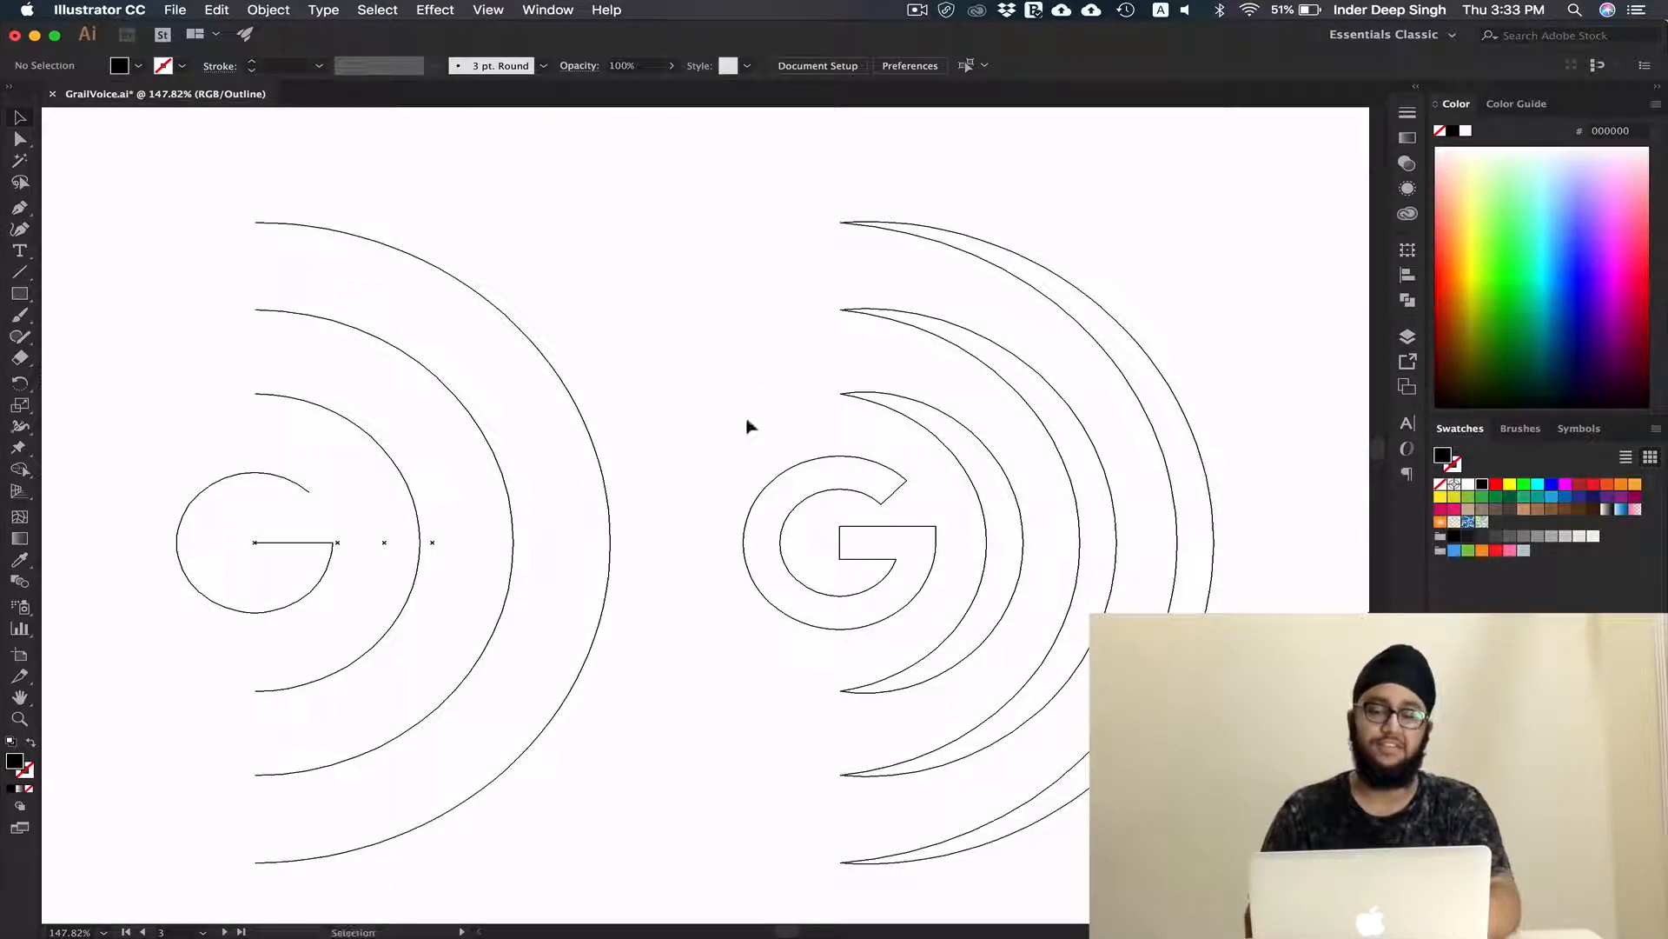
key("super+y")
left_click_drag(734, 410, 745, 411)
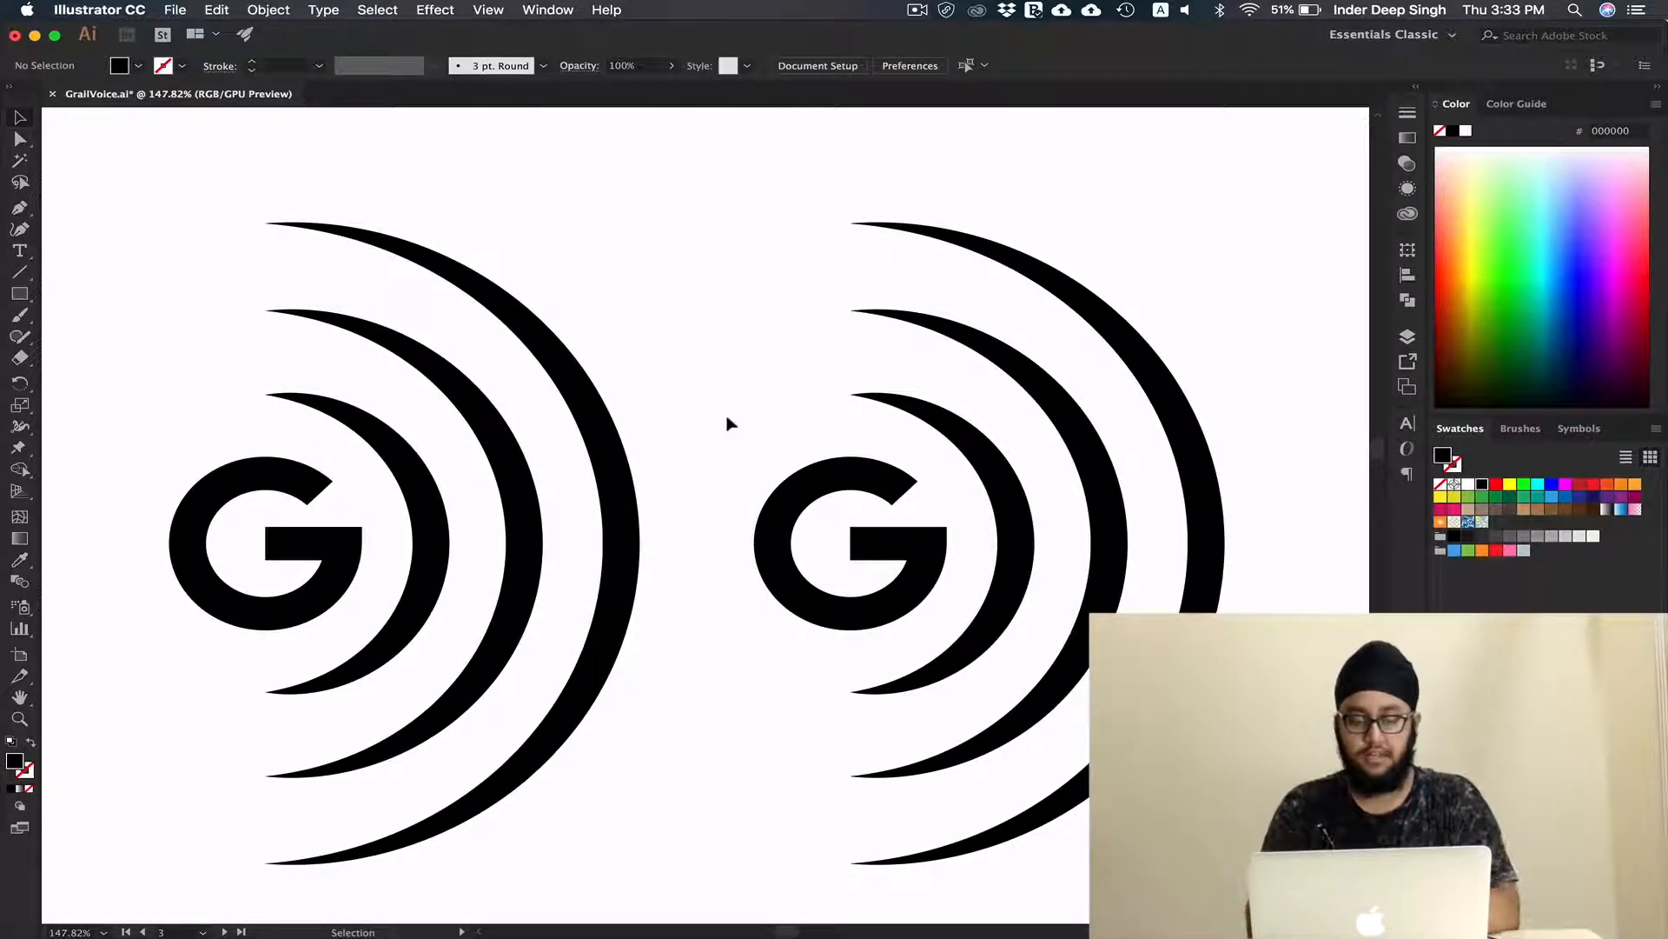
key("super+y")
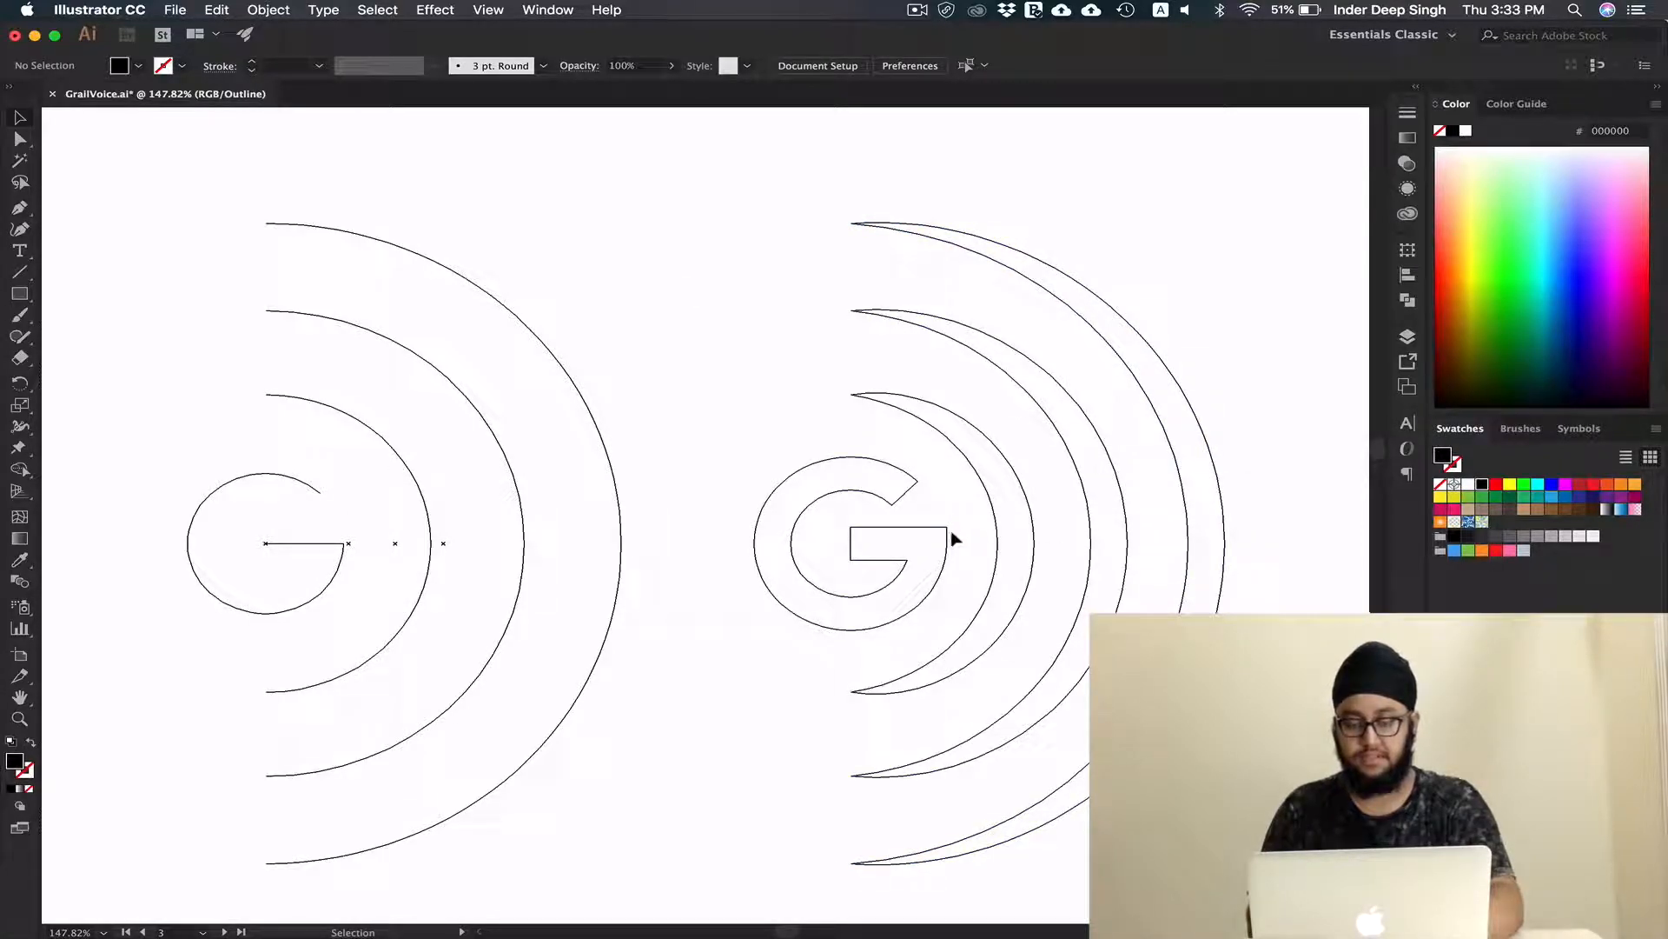
key("super+y")
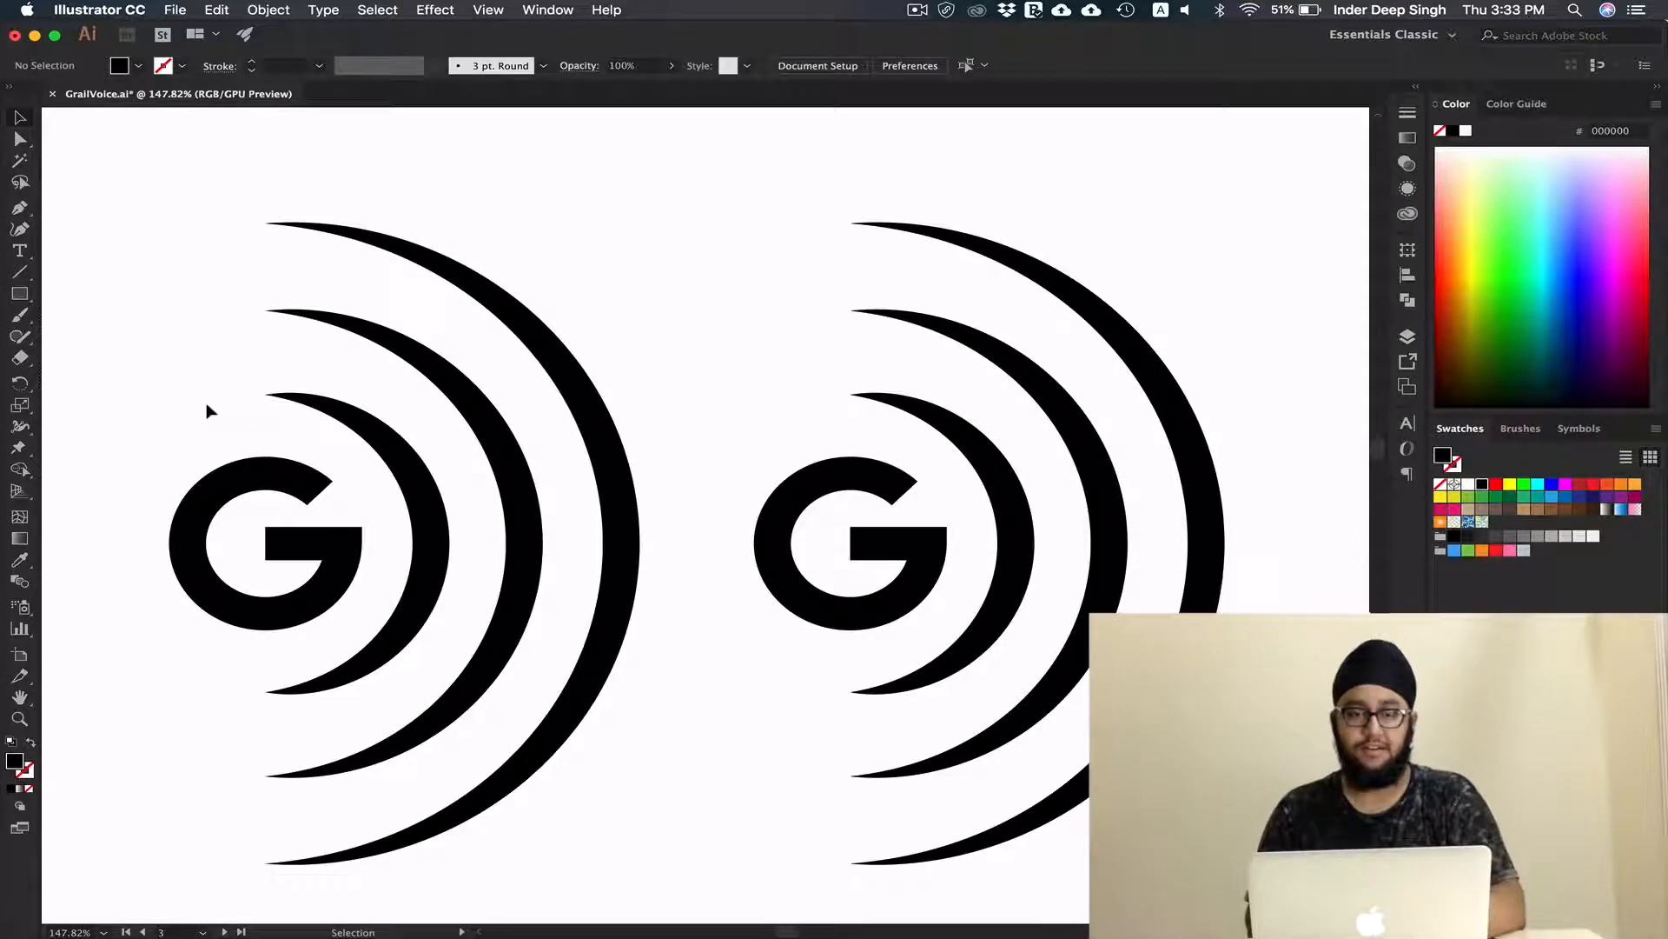
left_click_drag(633, 744, 662, 680)
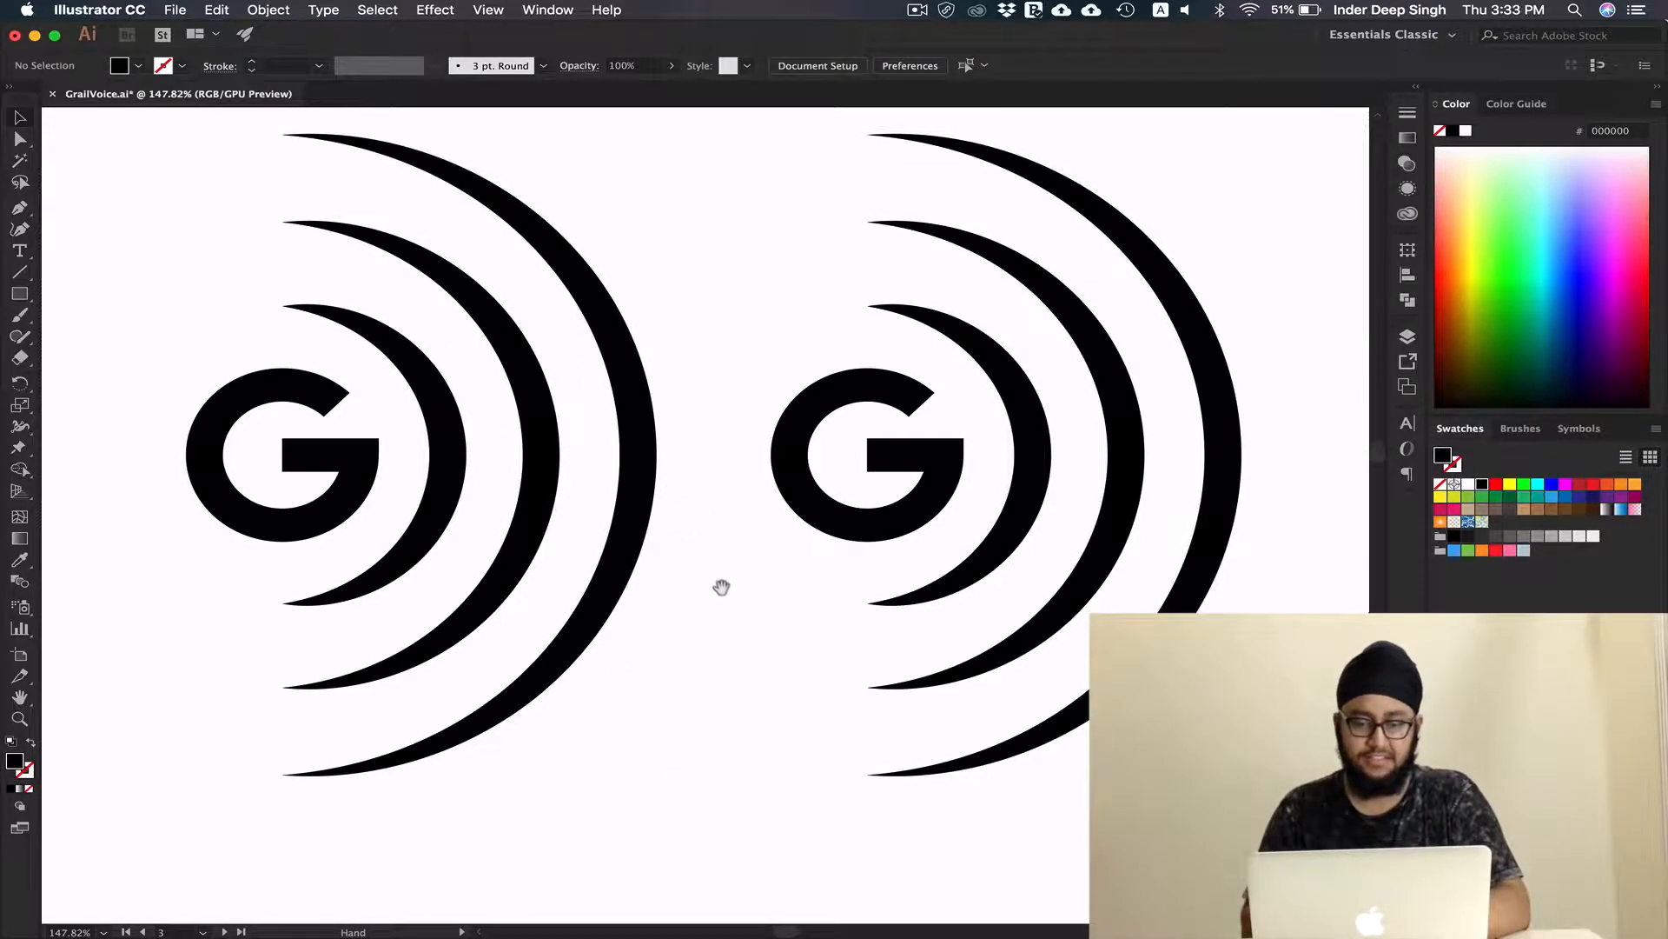
scroll(721, 585, "up", 2)
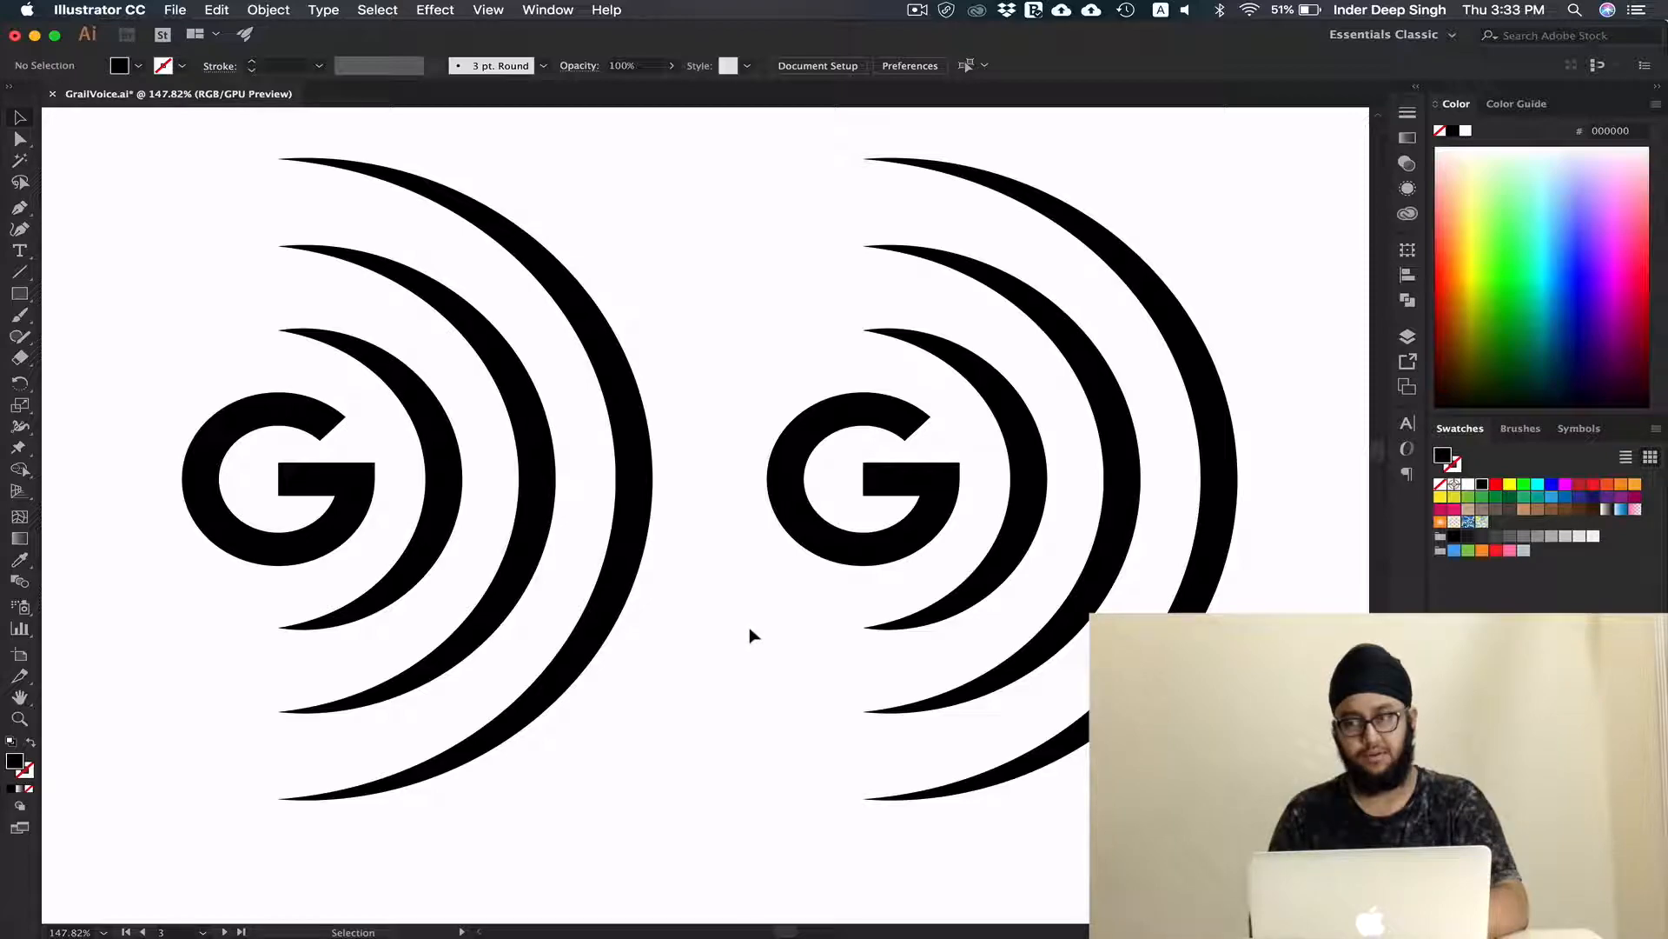
scroll(751, 630, "down", 2)
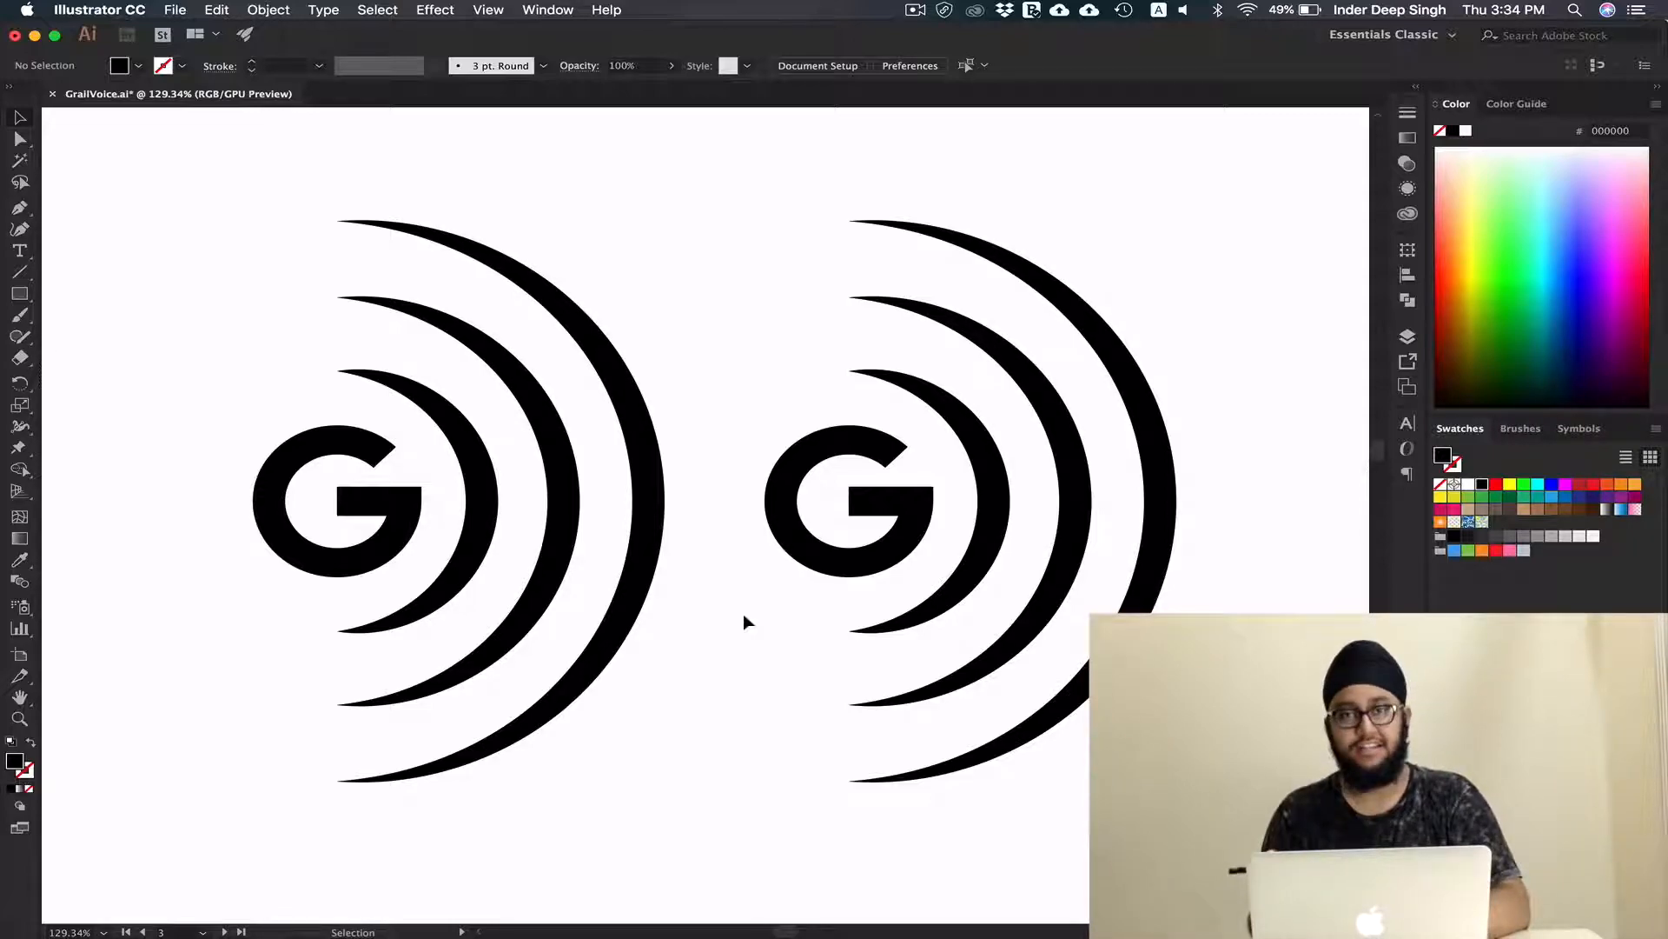
Examine the standalone G in outline and preview modes, along with the circular G variations below it
key("space")
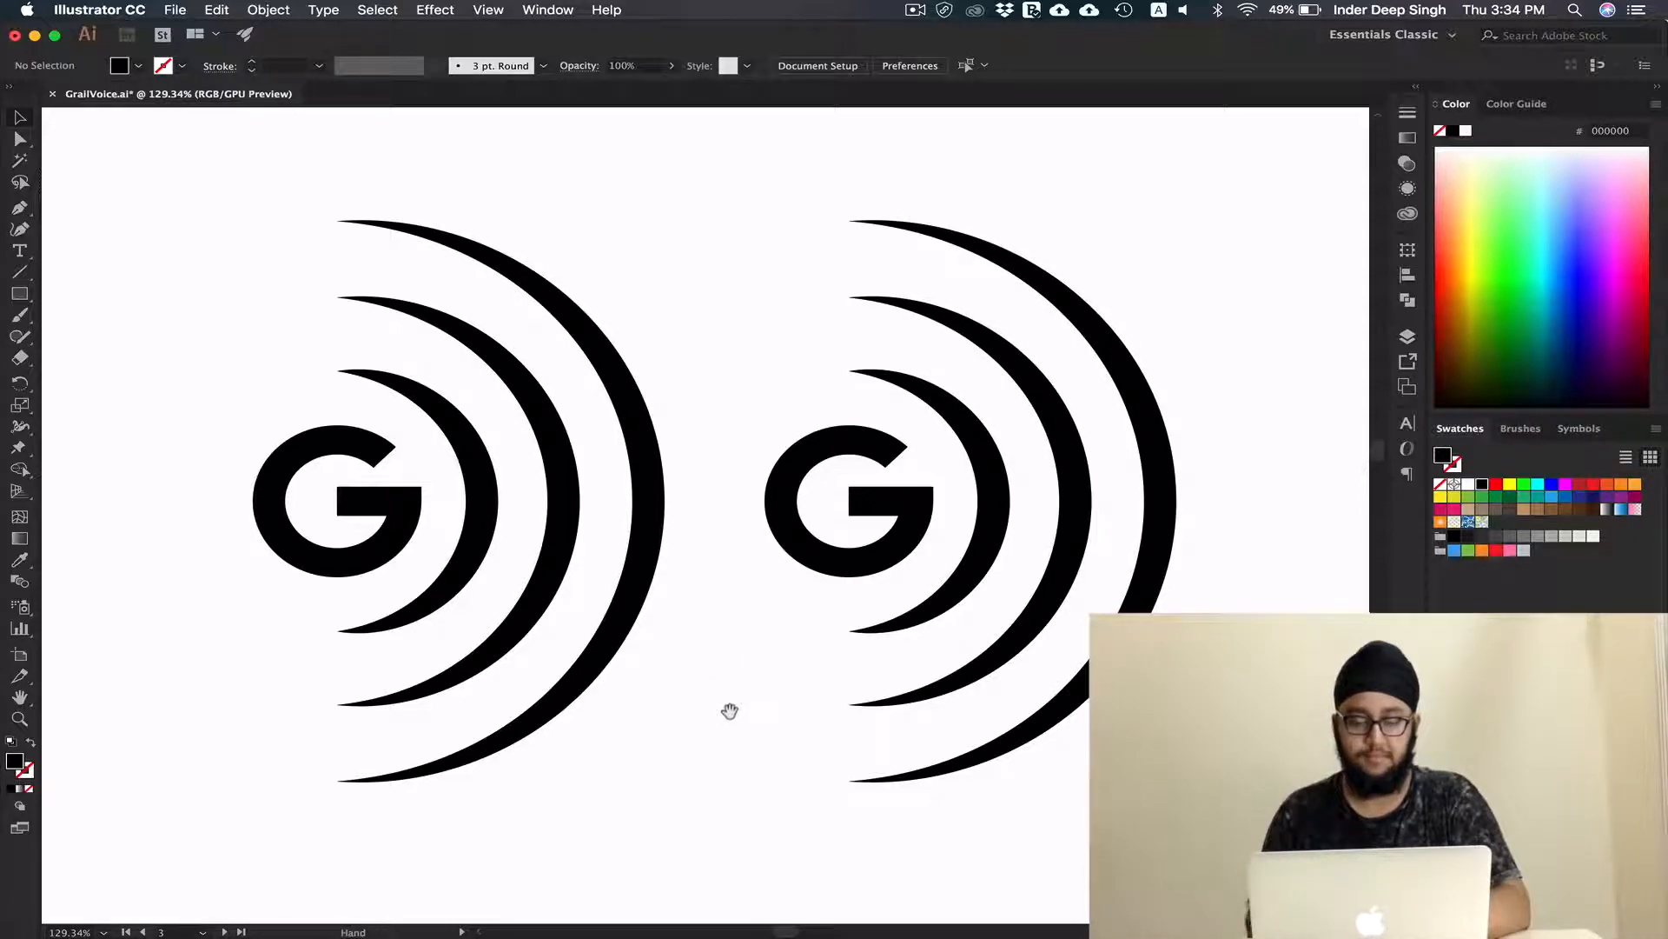
left_click_drag(745, 790, 737, 719)
scroll(736, 719, "down", 10)
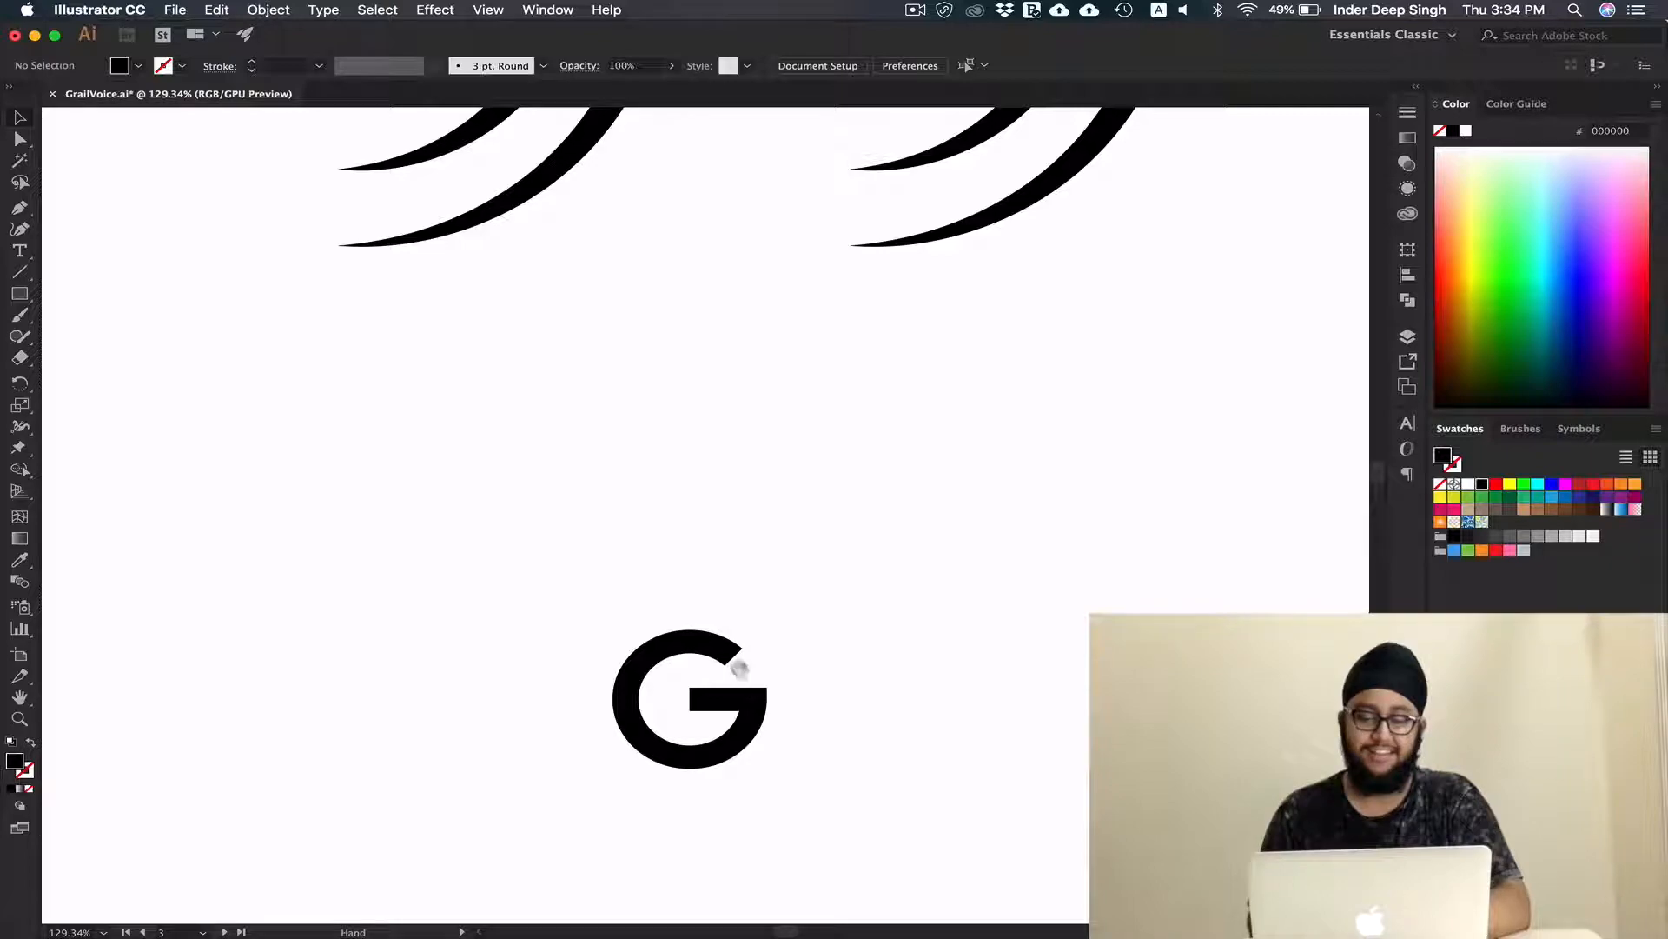
key("super+y")
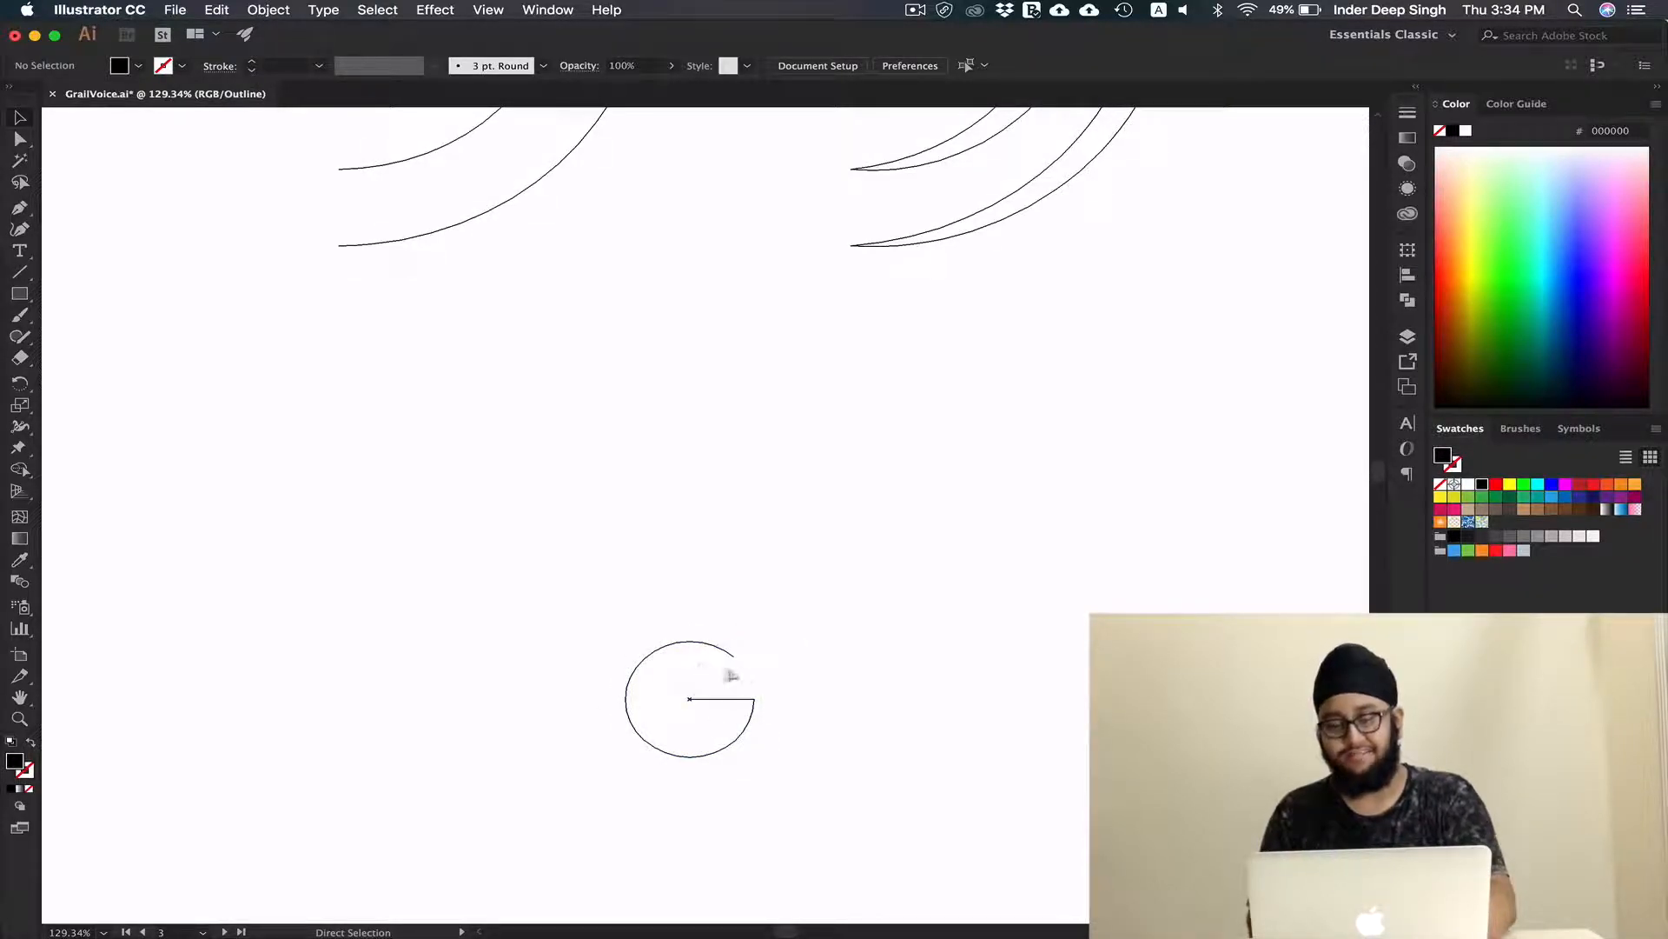
key("super+y")
scroll(798, 695, "down", 5)
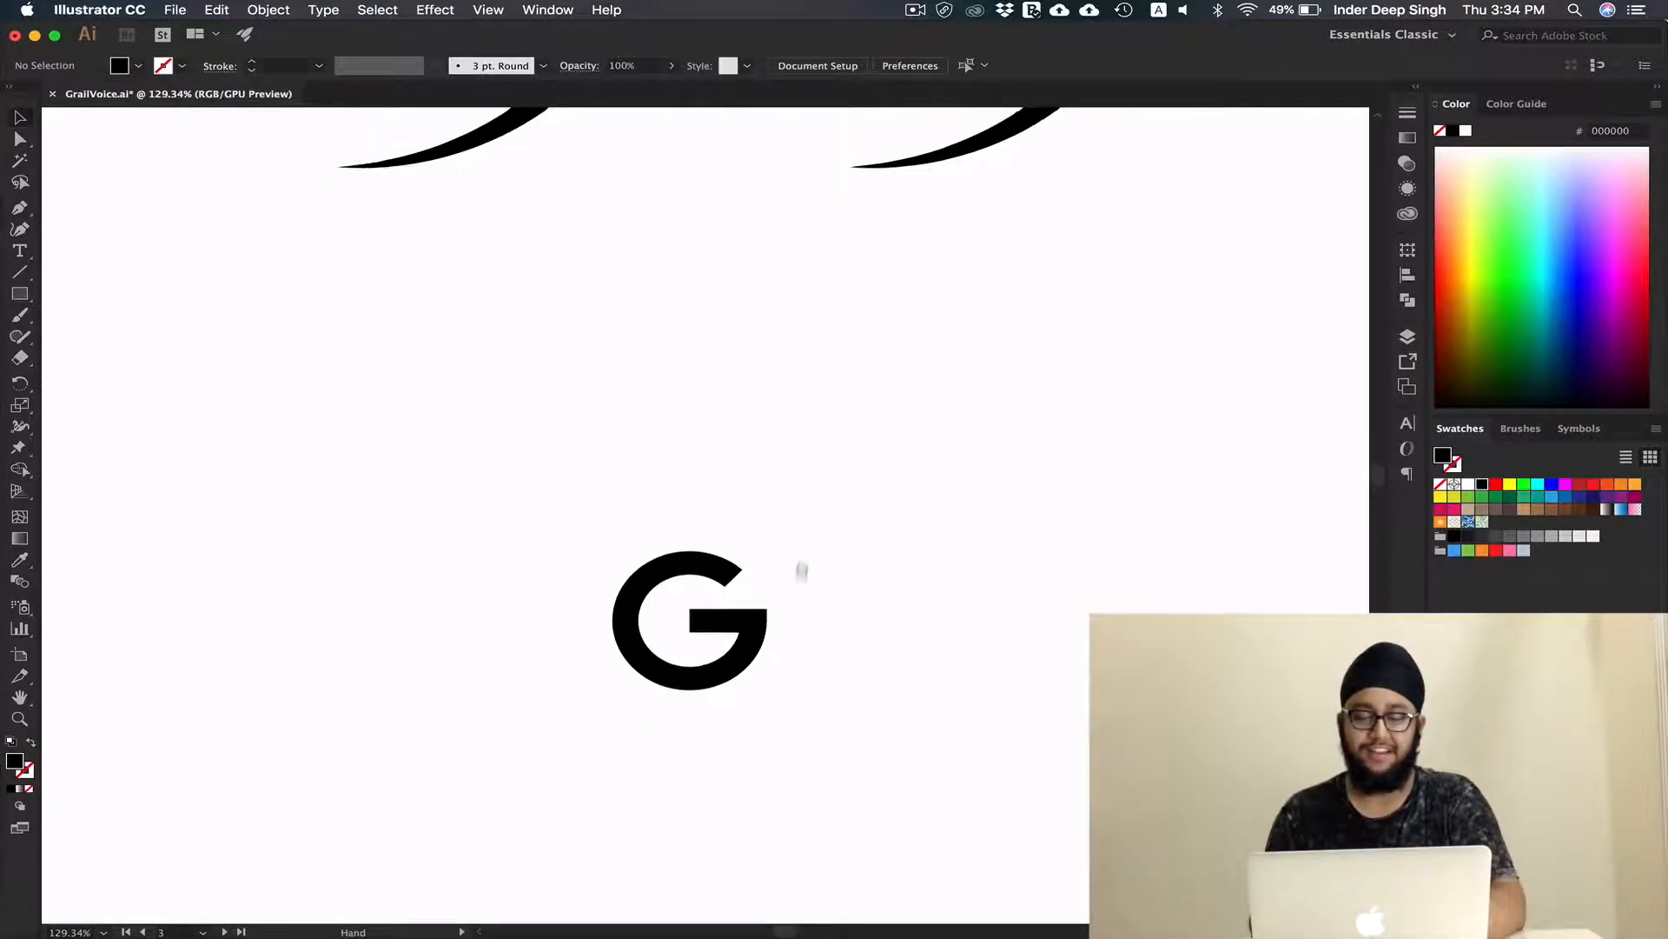
scroll(810, 682, "down", 10)
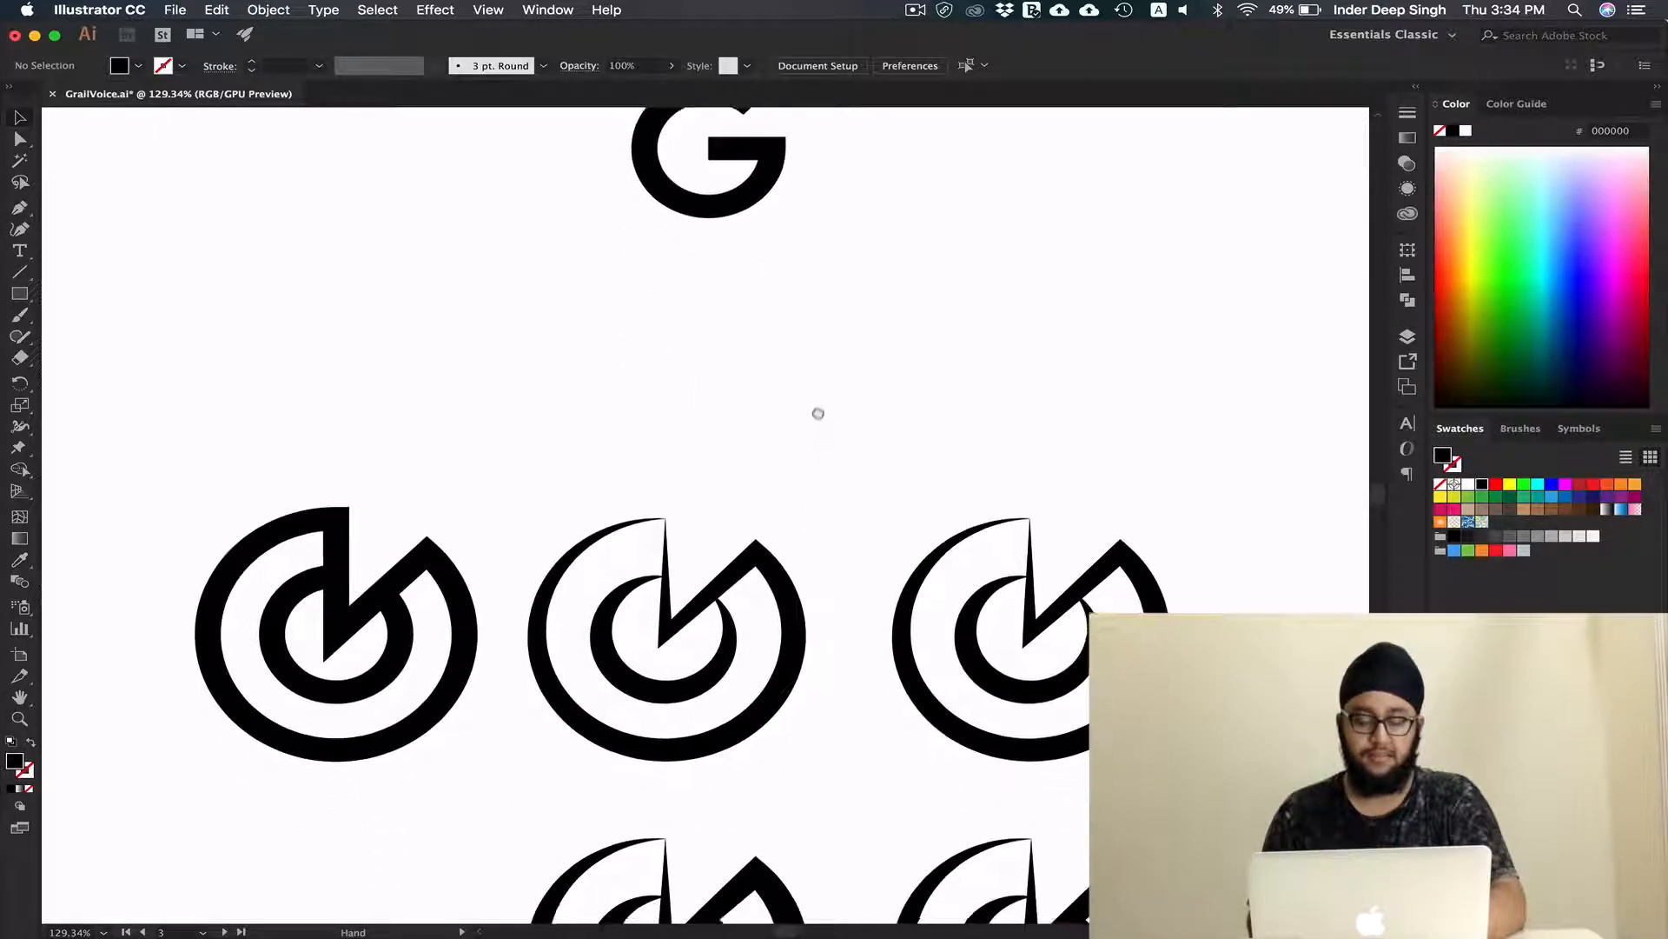
scroll(812, 365, "down", 3)
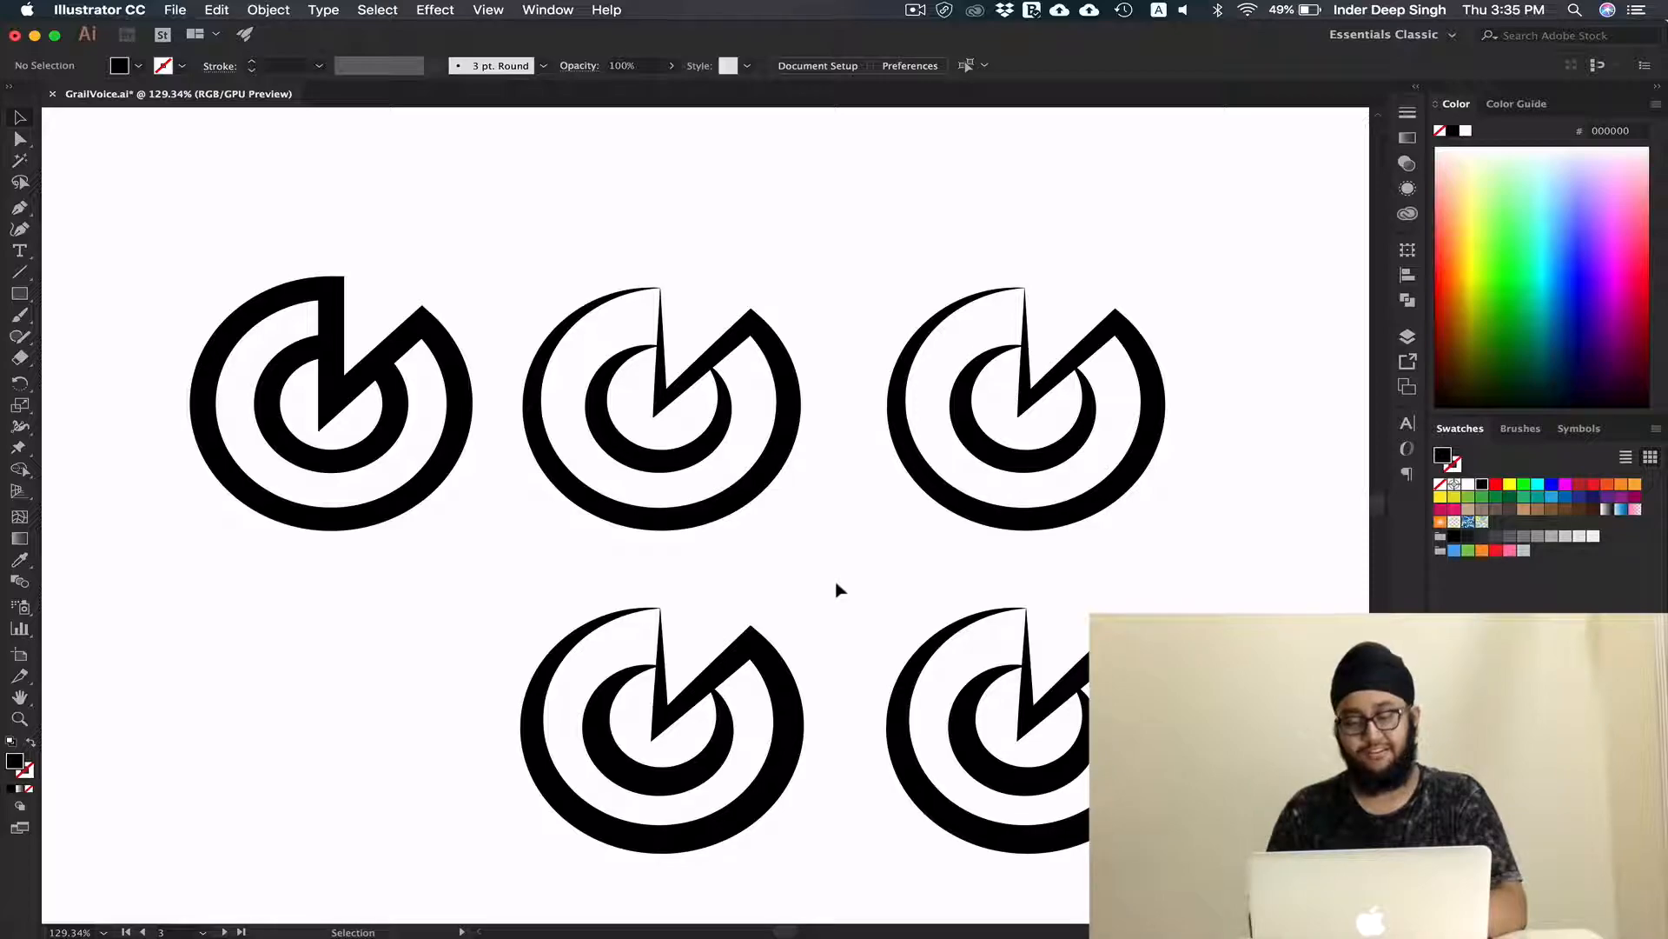
left_click_drag(864, 678, 888, 647)
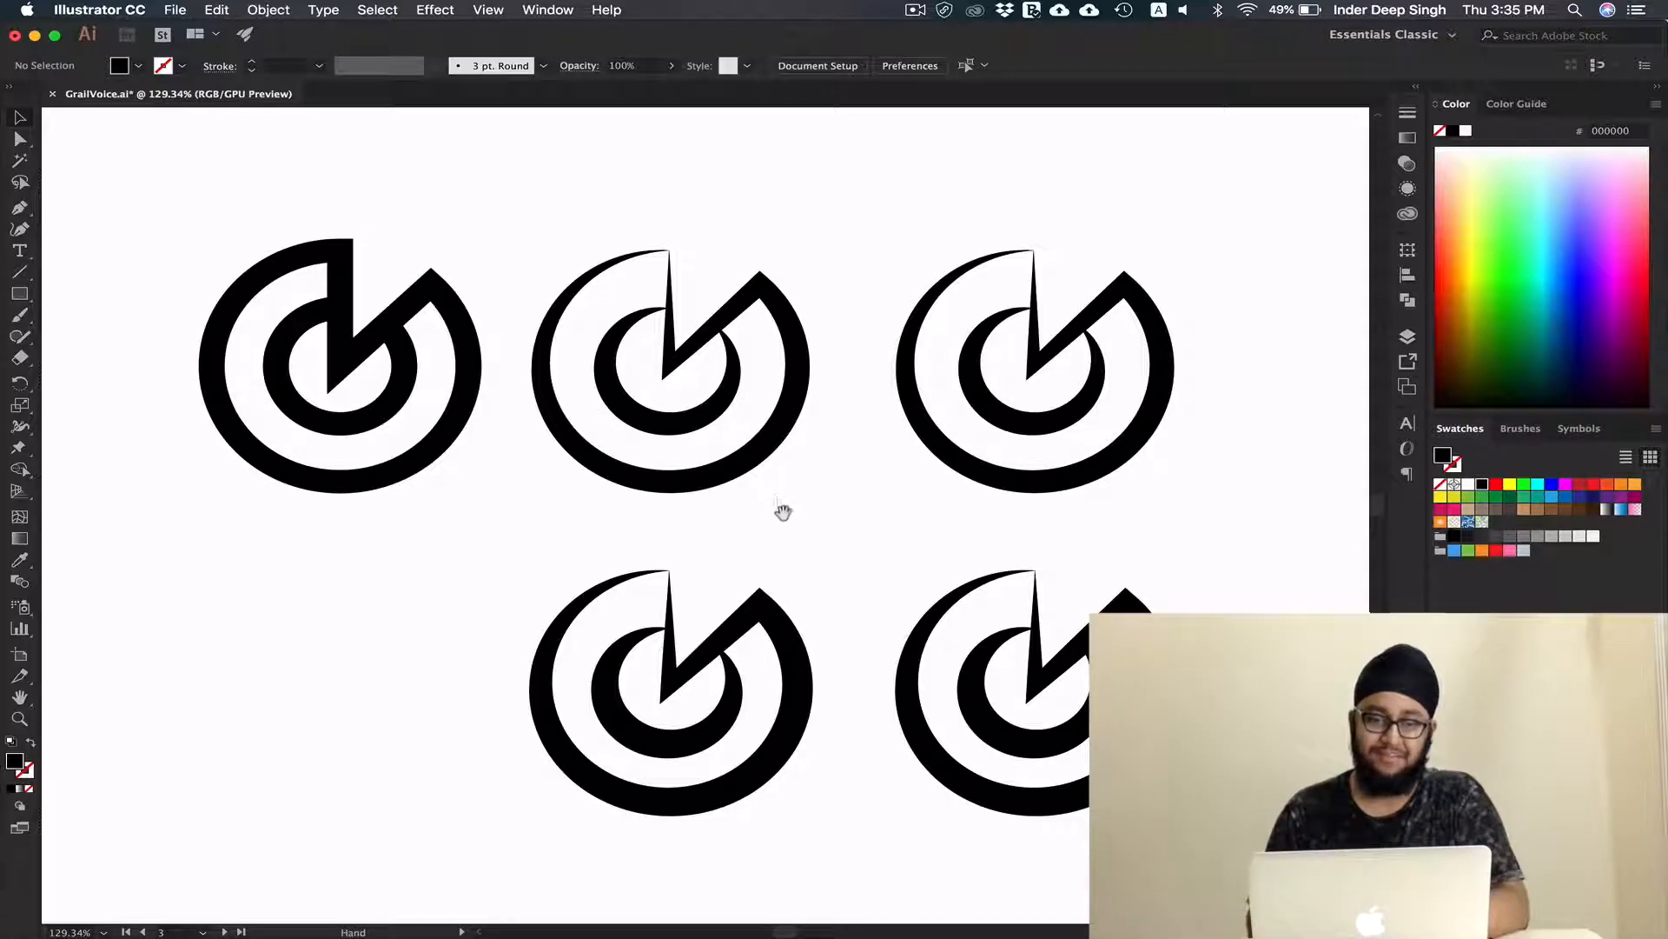
Review the three V-shaped logo variations with a white G inside
scroll(879, 640, "down", 10)
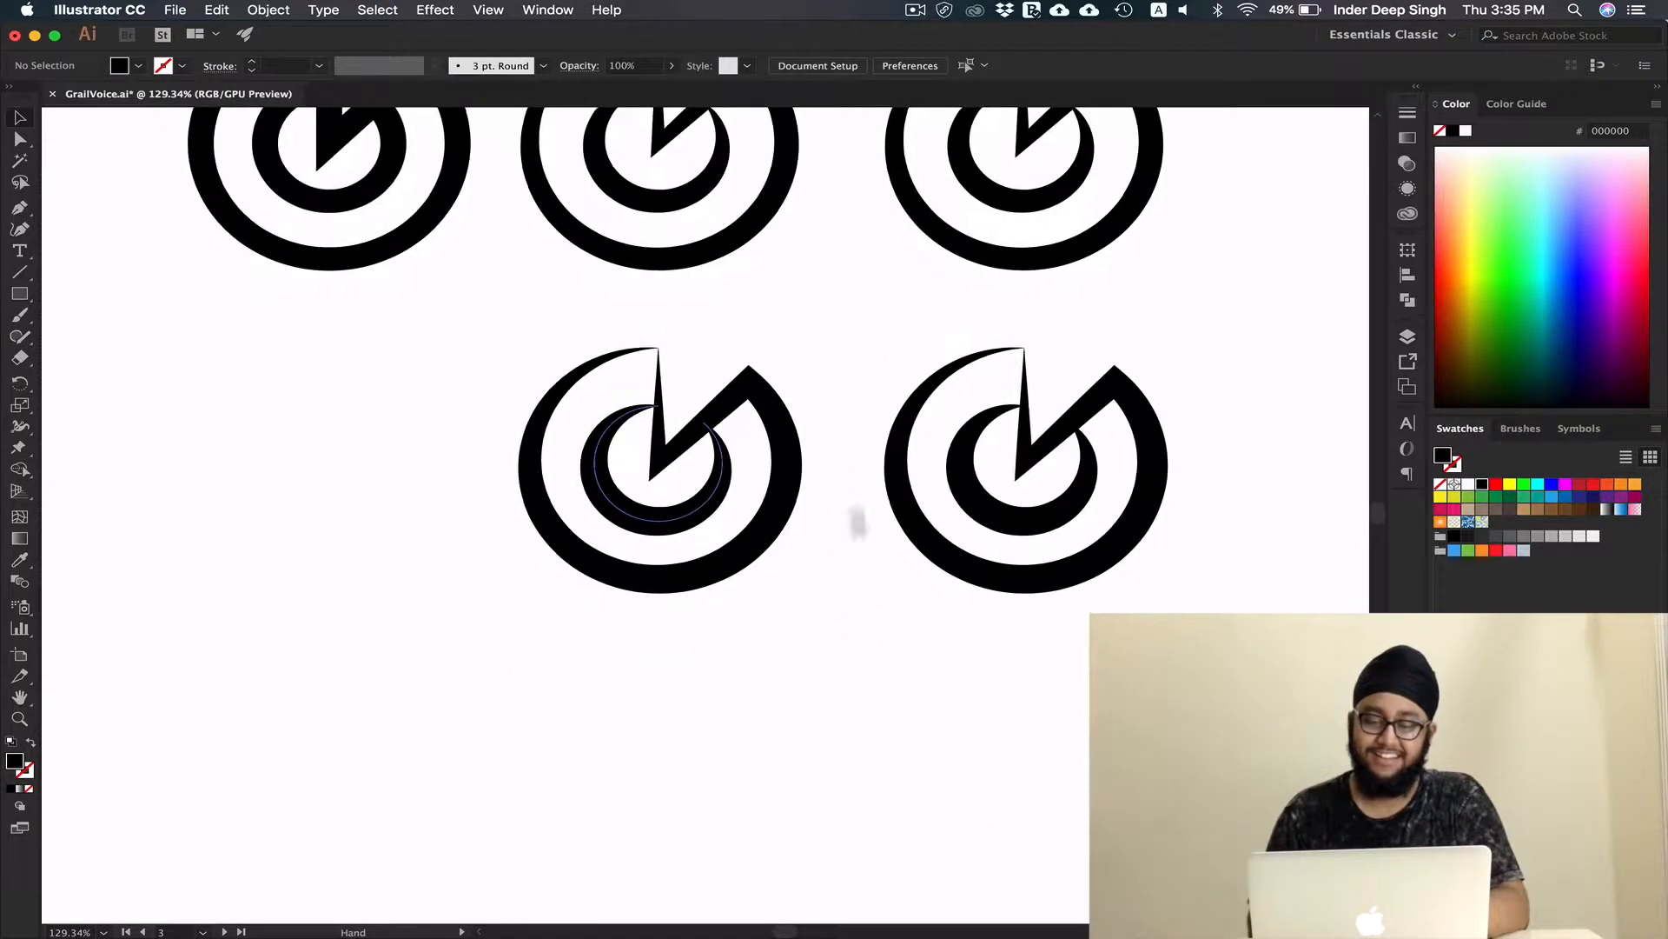
scroll(867, 474, "down", 7)
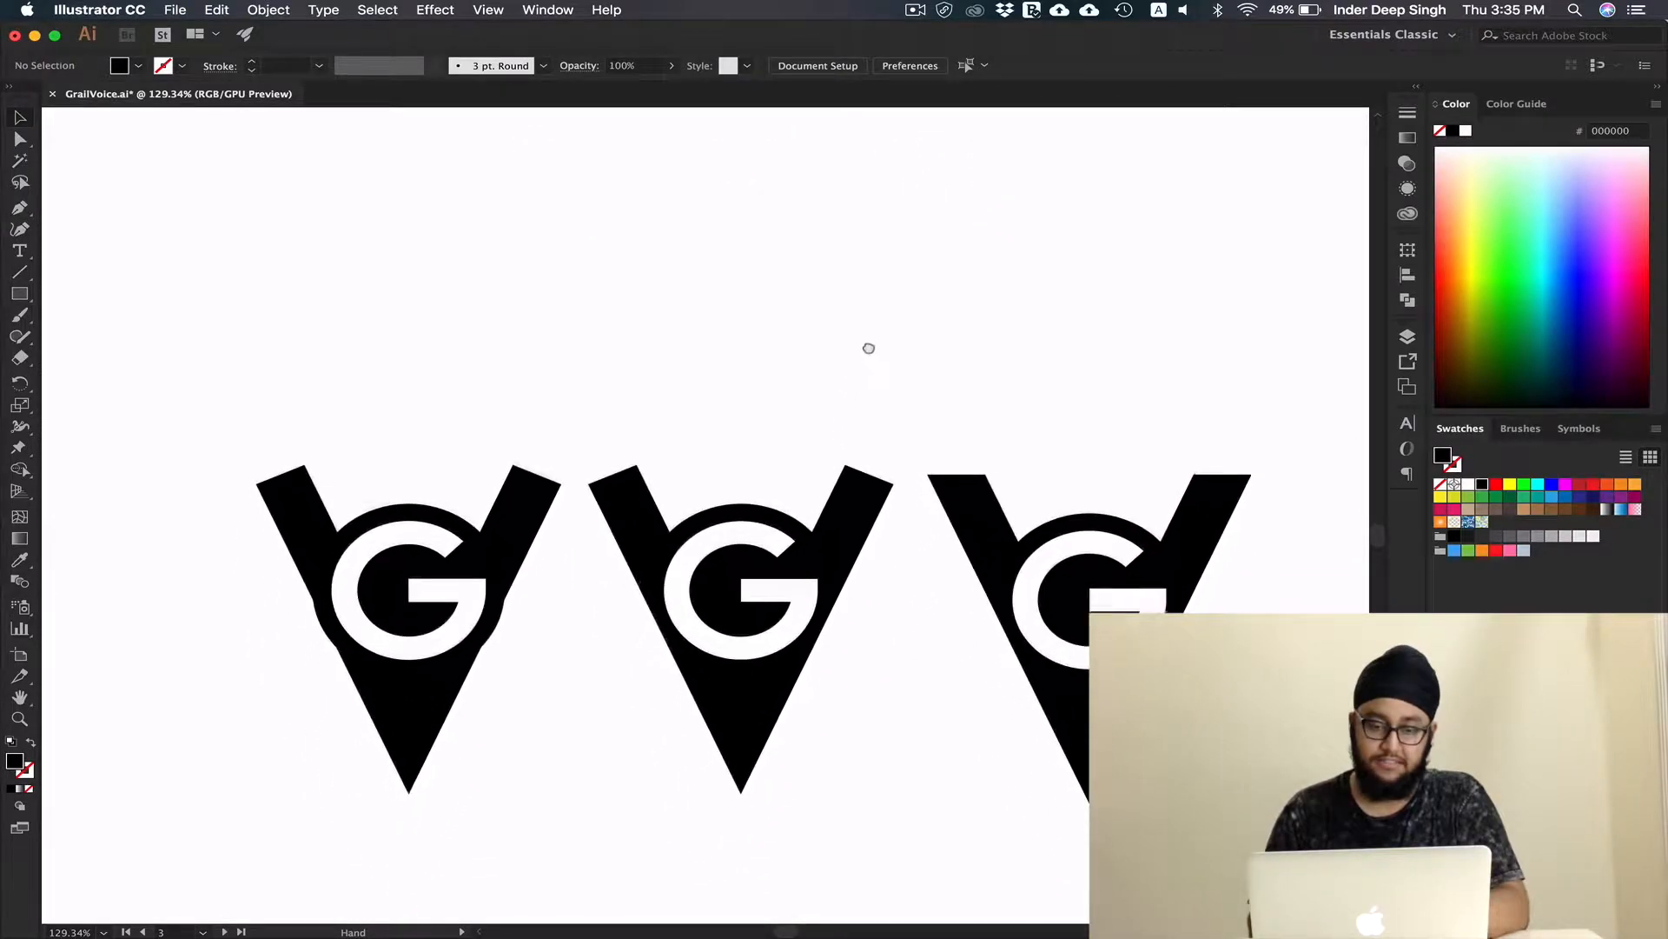
scroll(870, 355, "down", 1)
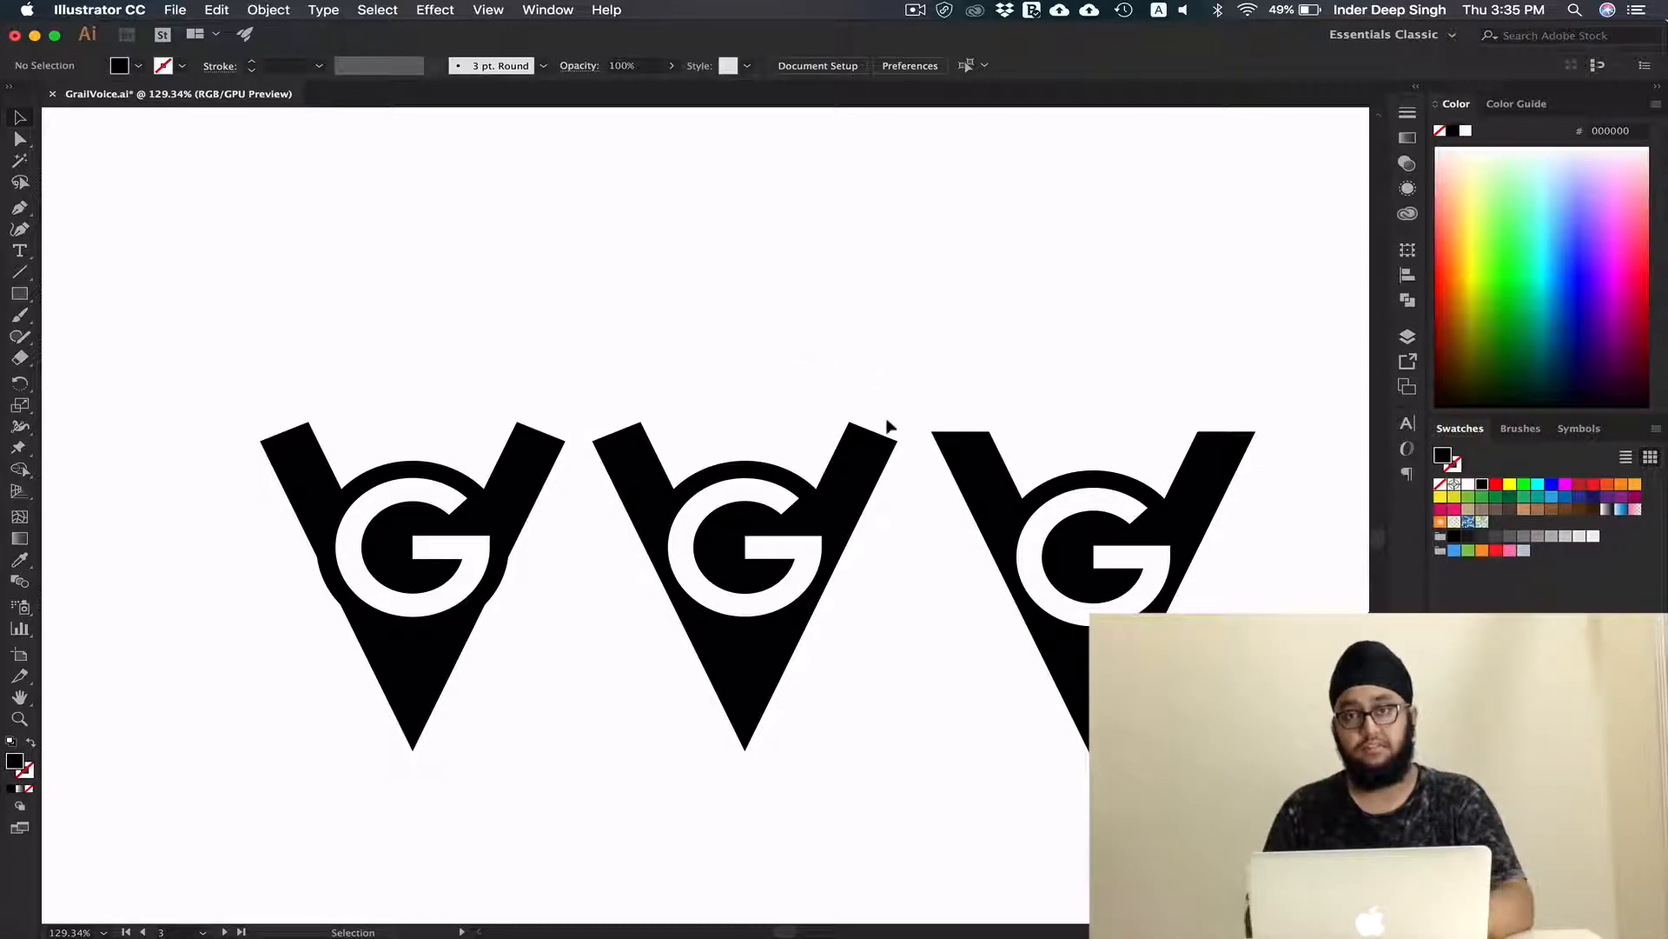
scroll(885, 426, "down", 2)
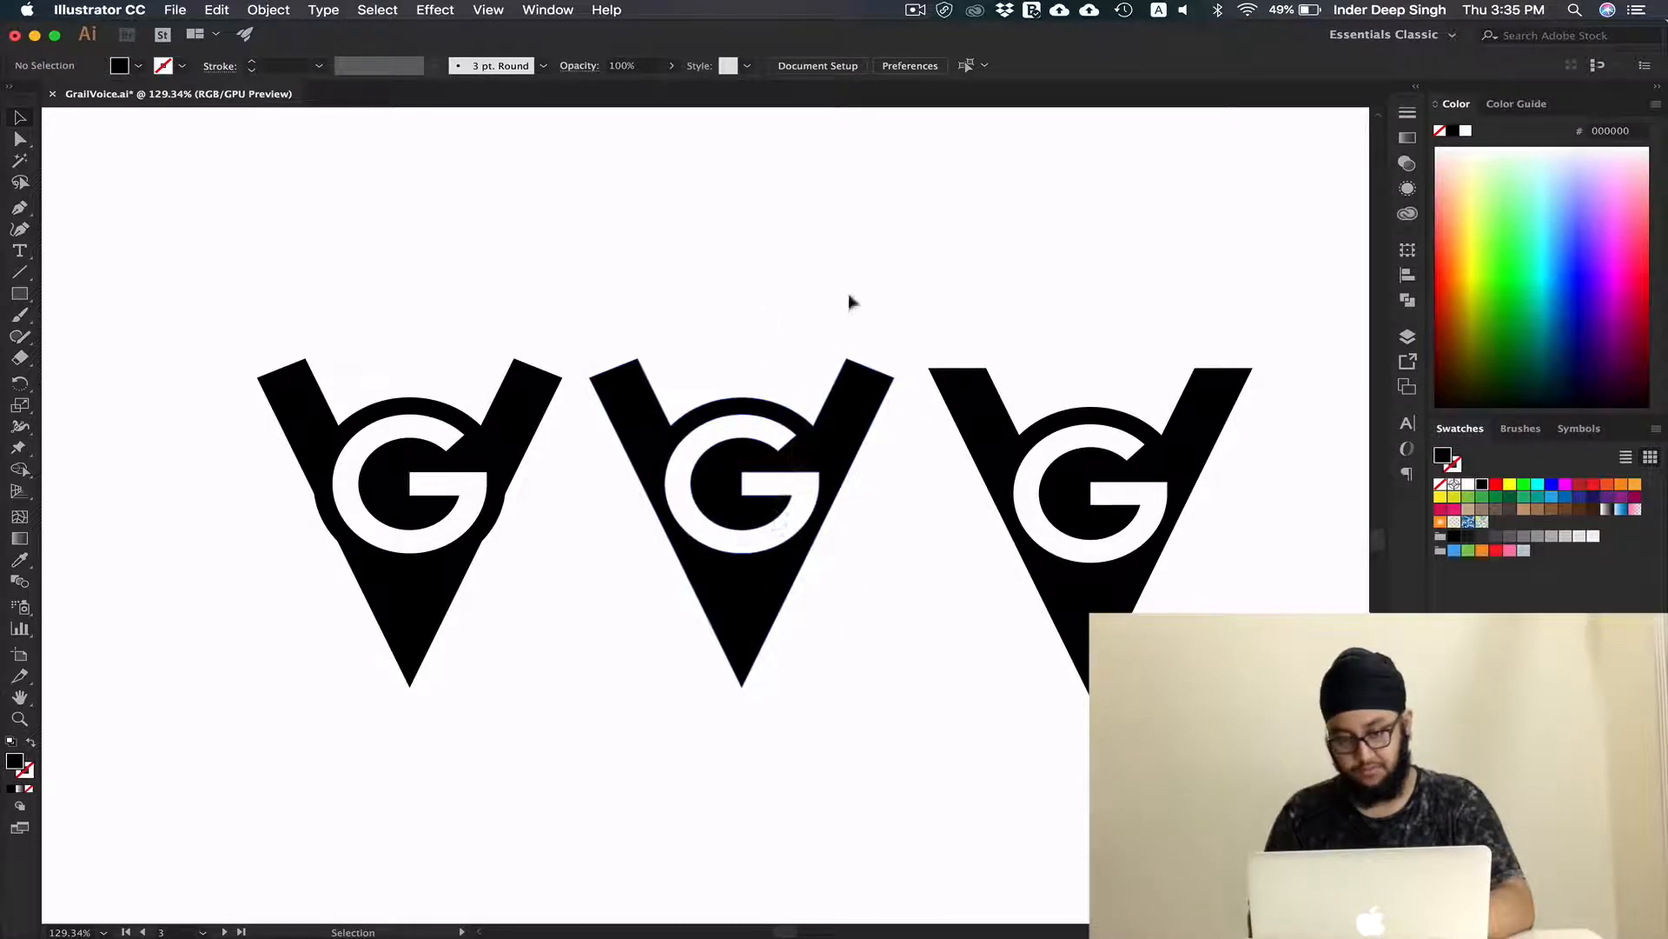
scroll(811, 511, "down", 1)
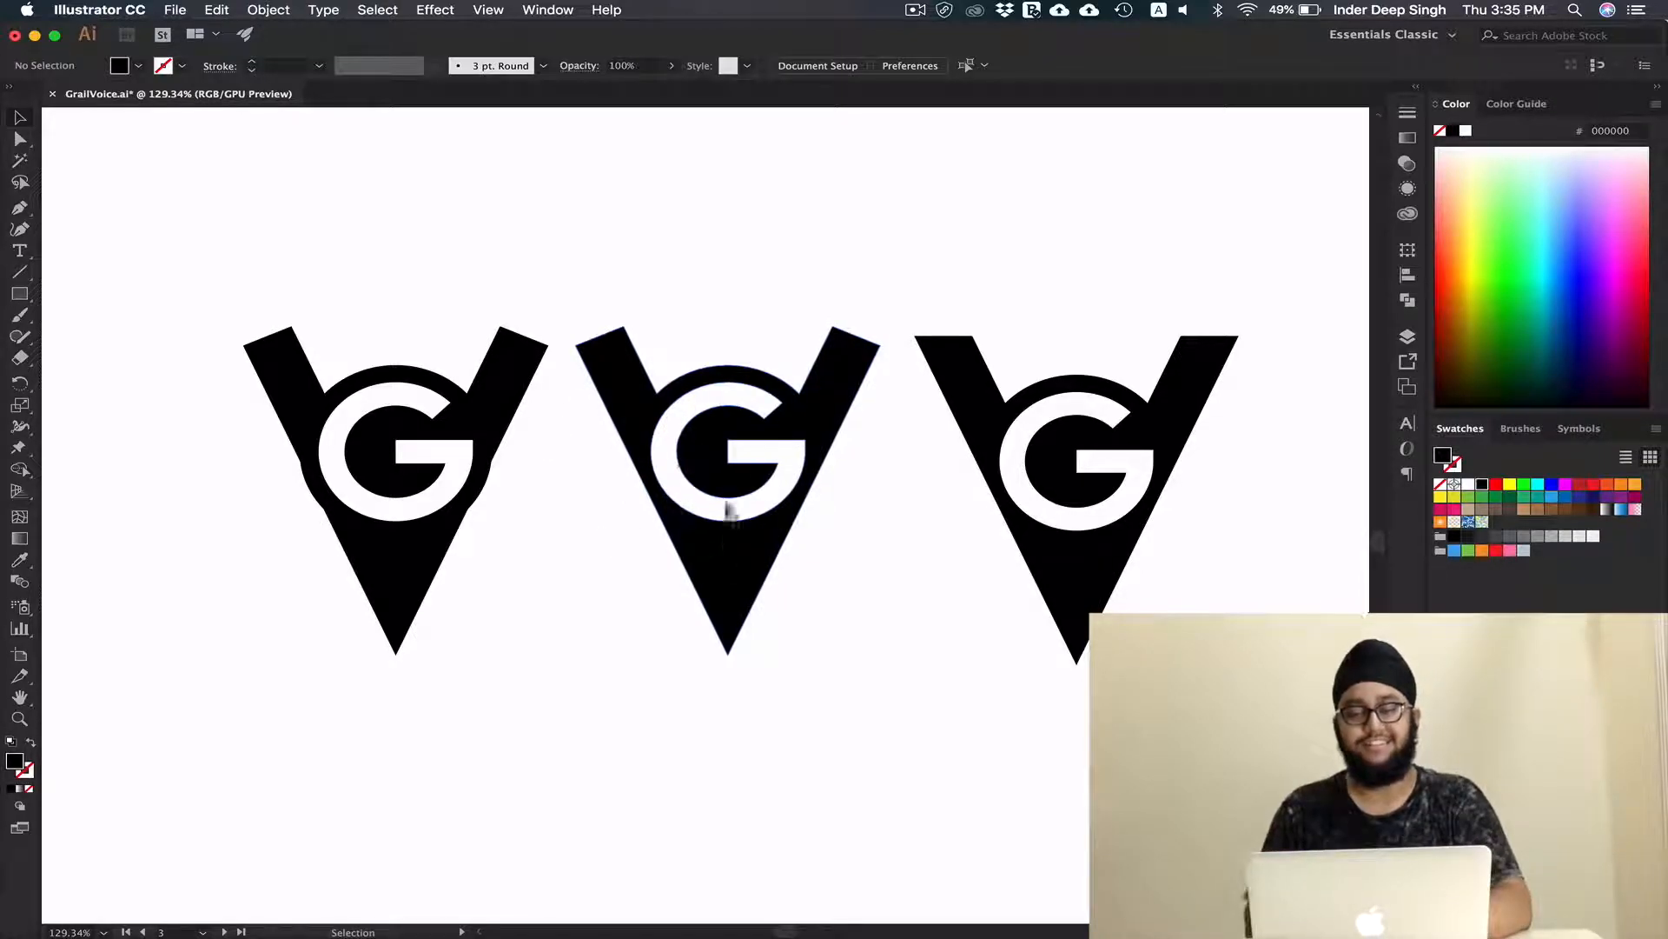
scroll(765, 597, "down", 1)
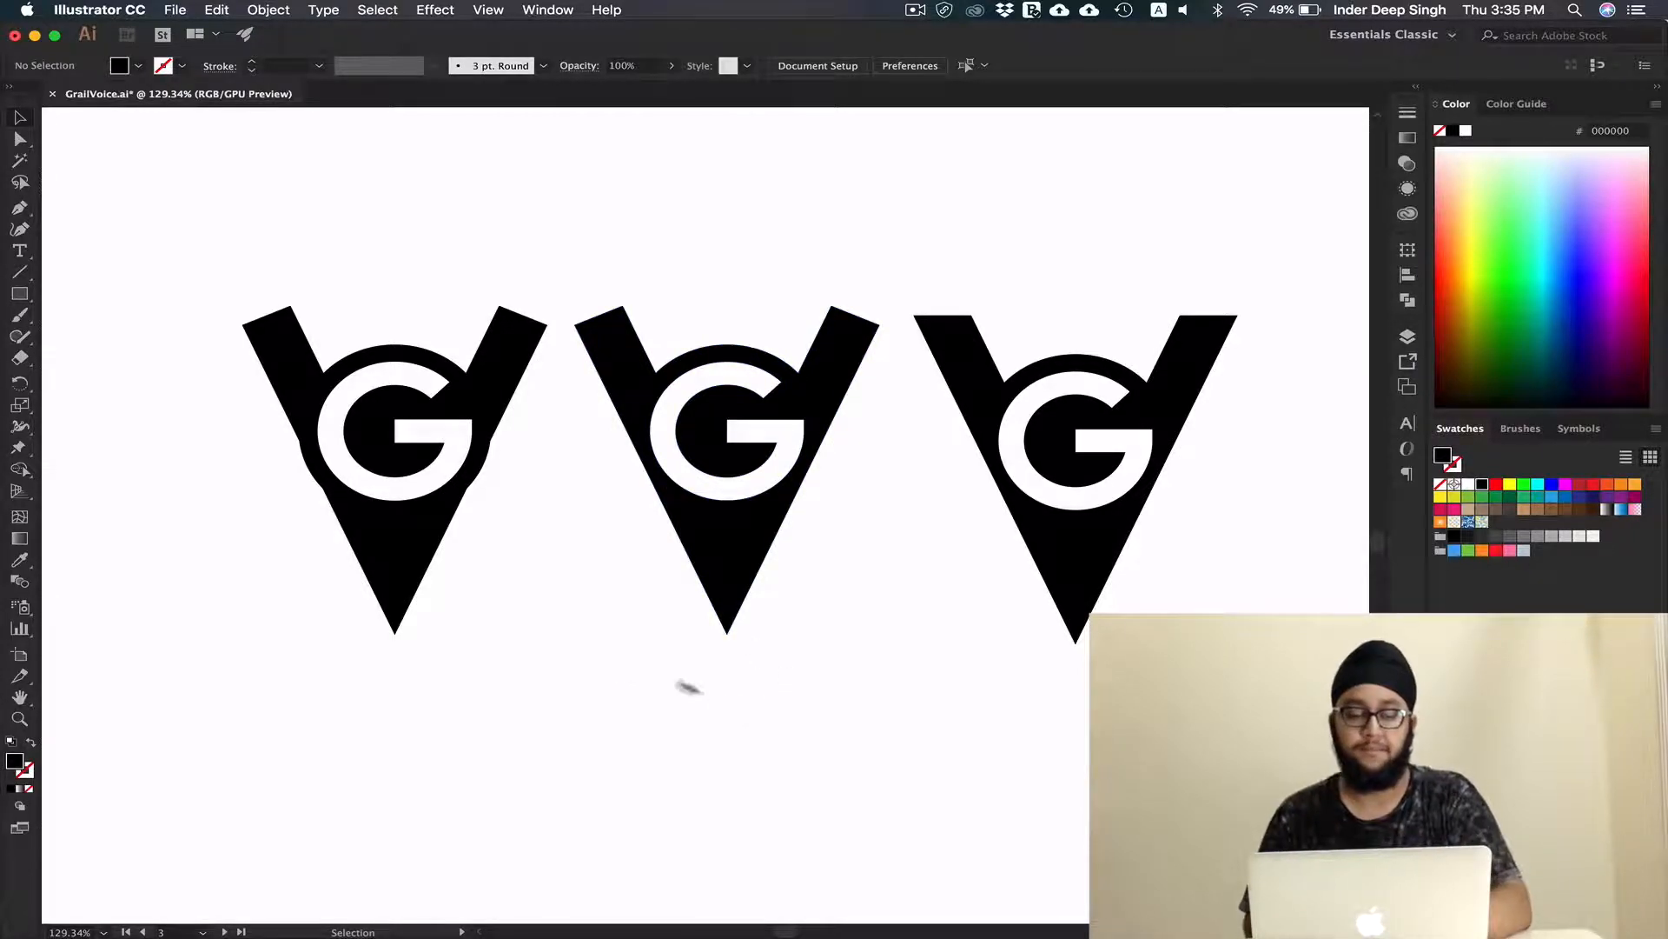
Draw a circle with a 1 pt black stroke and no fill in the empty area below the V-shaped logos
scroll(607, 720, "down", 3)
left_click_drag(634, 731, 657, 549)
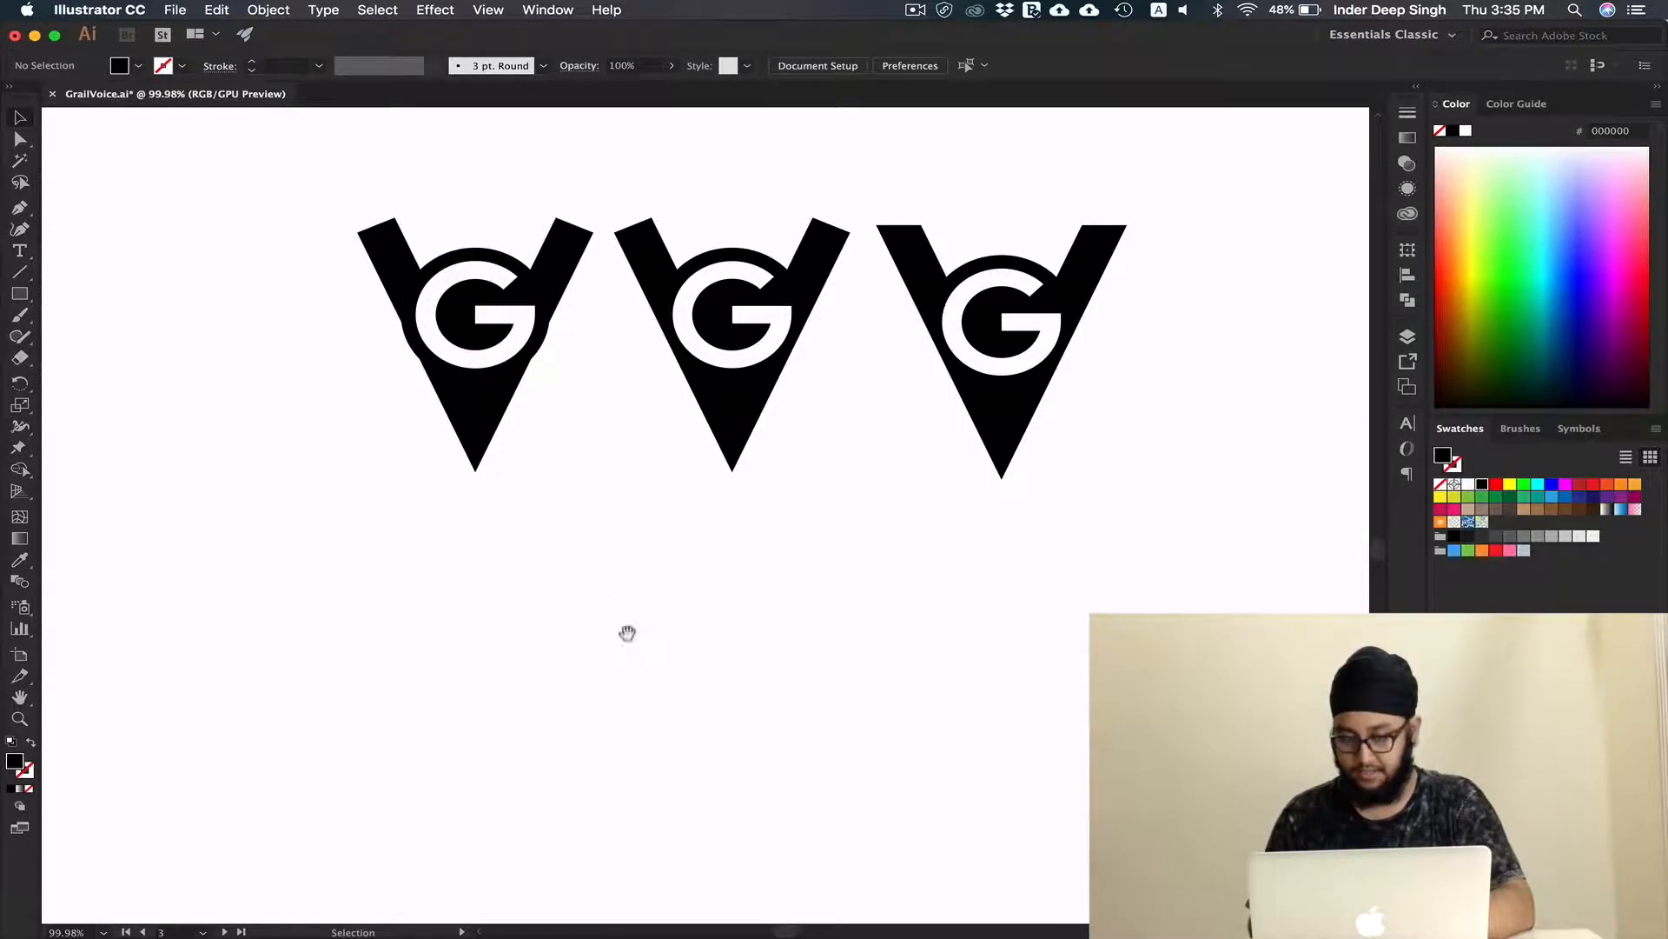
left_click_drag(626, 629, 616, 576)
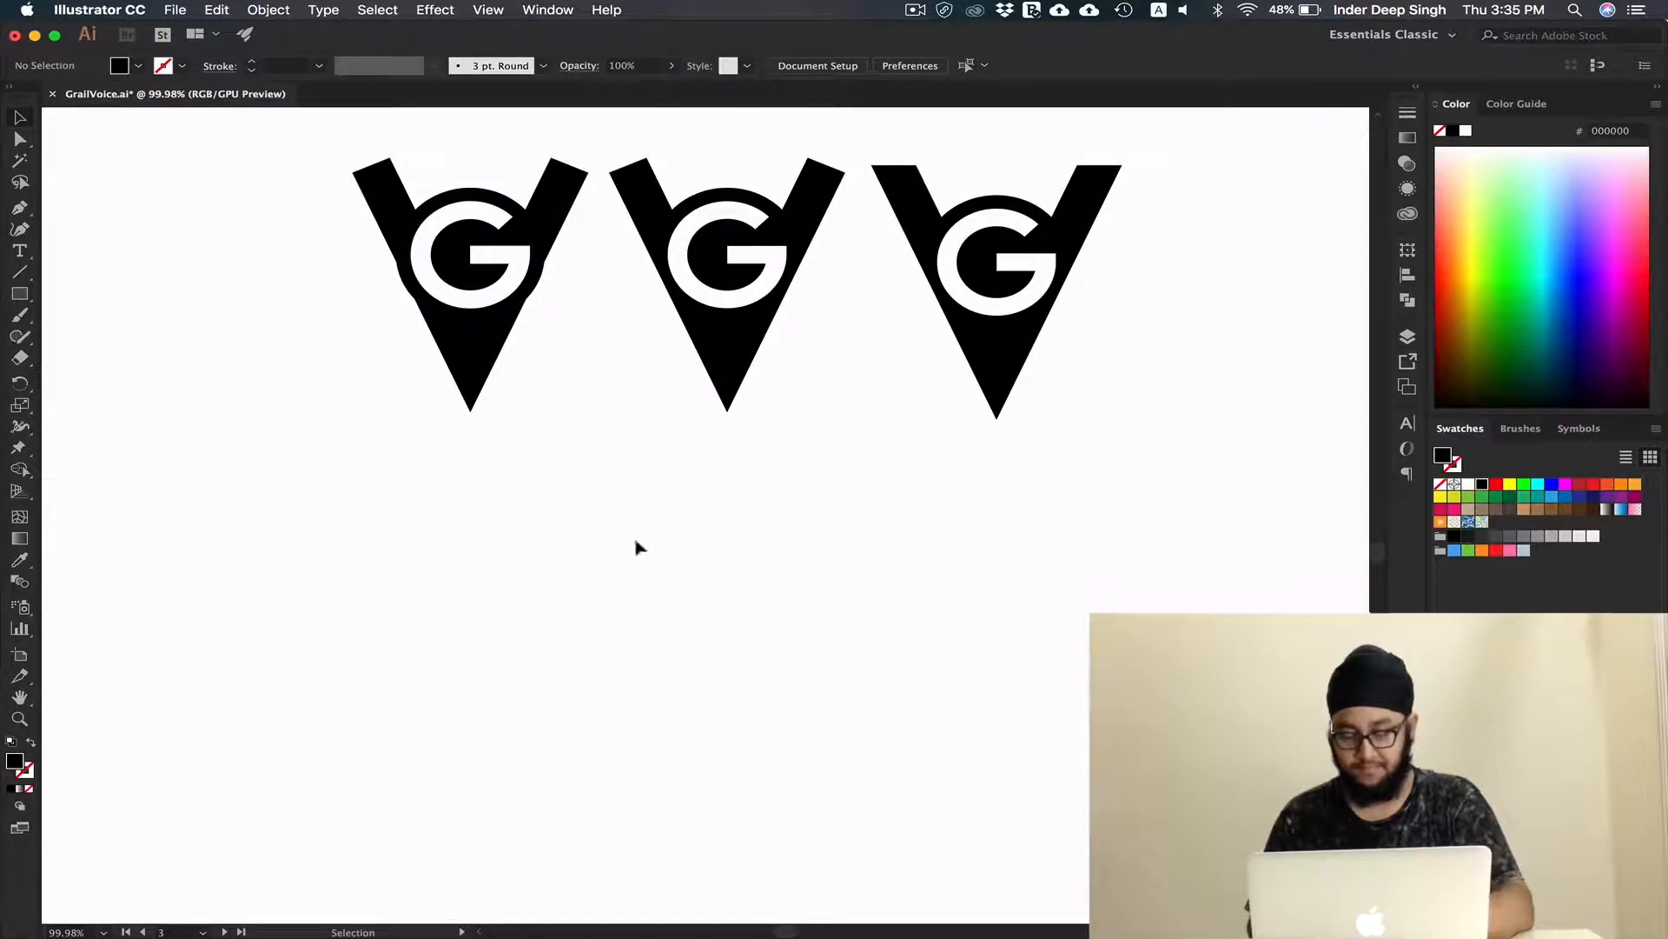
left_click_drag(665, 597, 641, 499)
scroll(682, 530, "up", 4)
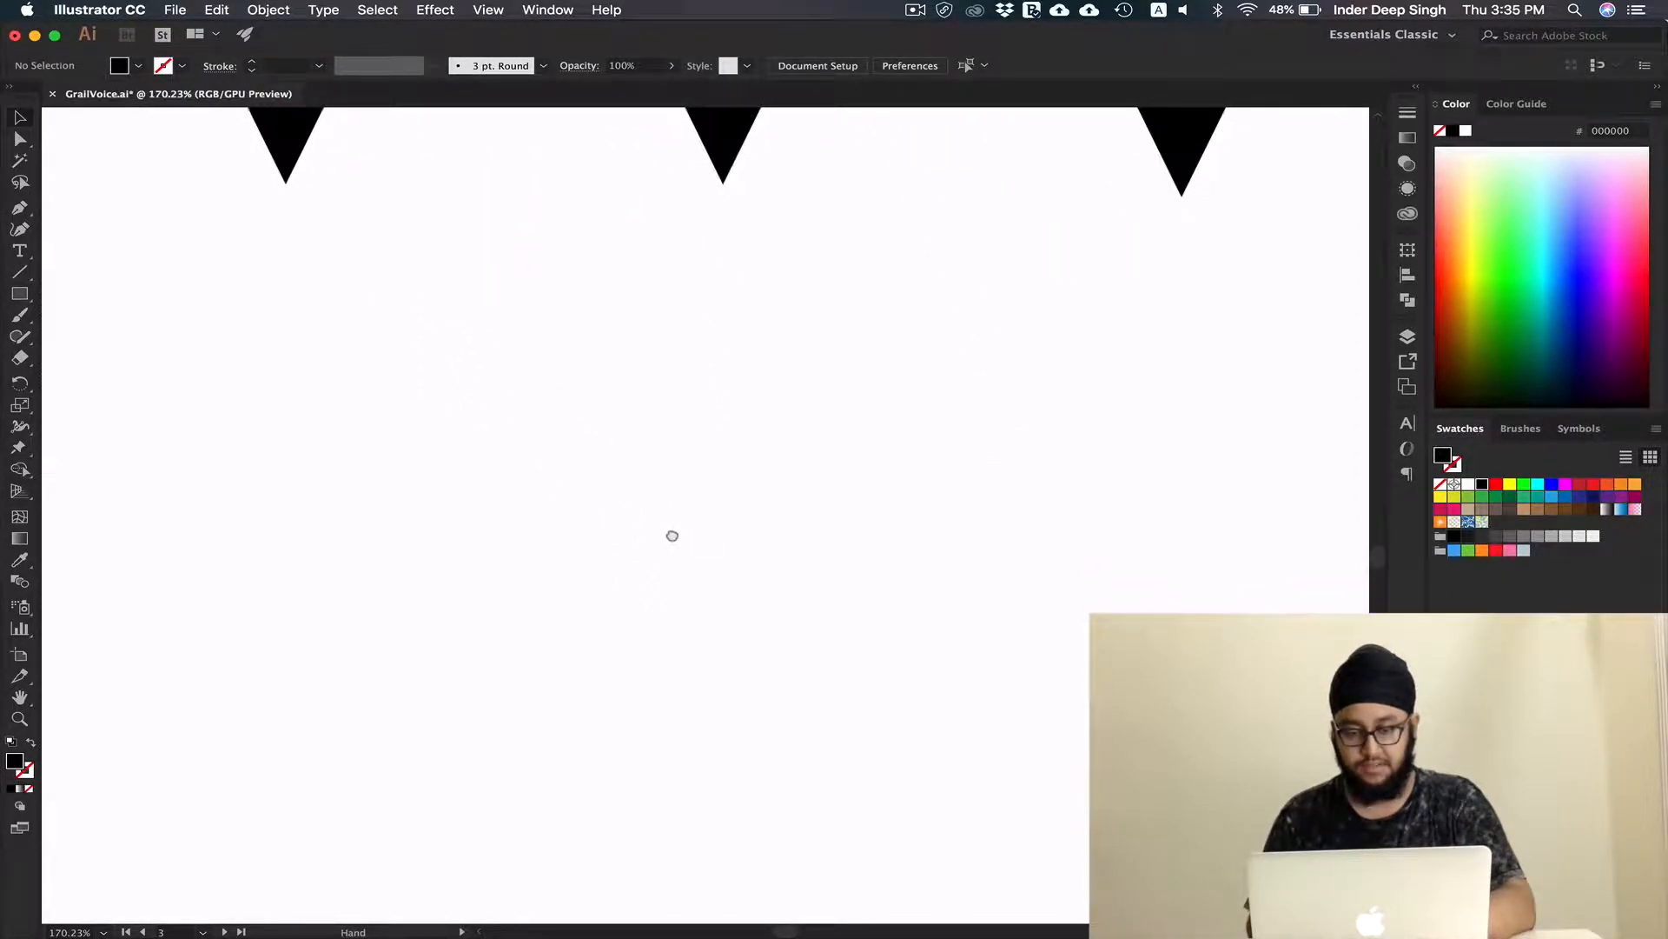
key("l")
left_click_drag(718, 547, 836, 713)
key("v")
key("shift+x")
left_click(799, 653)
scroll(799, 656, "up", 3)
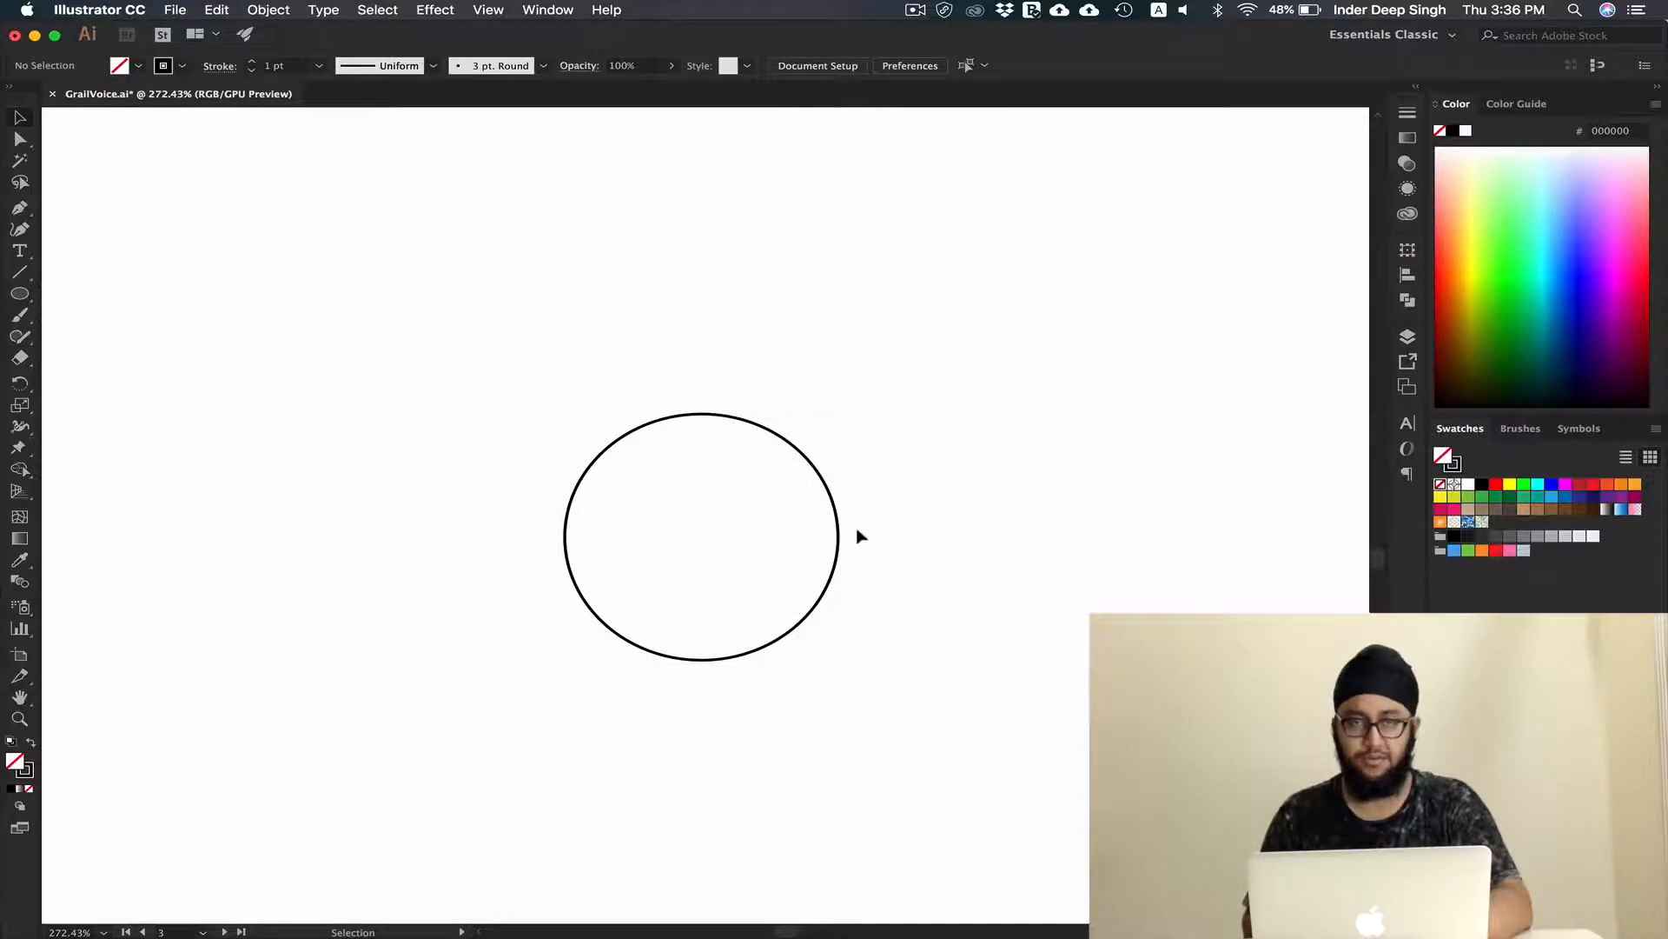
Cut the circle at its right-hand anchor and on its upper-right arc, and delete the segment between the cuts
key("c")
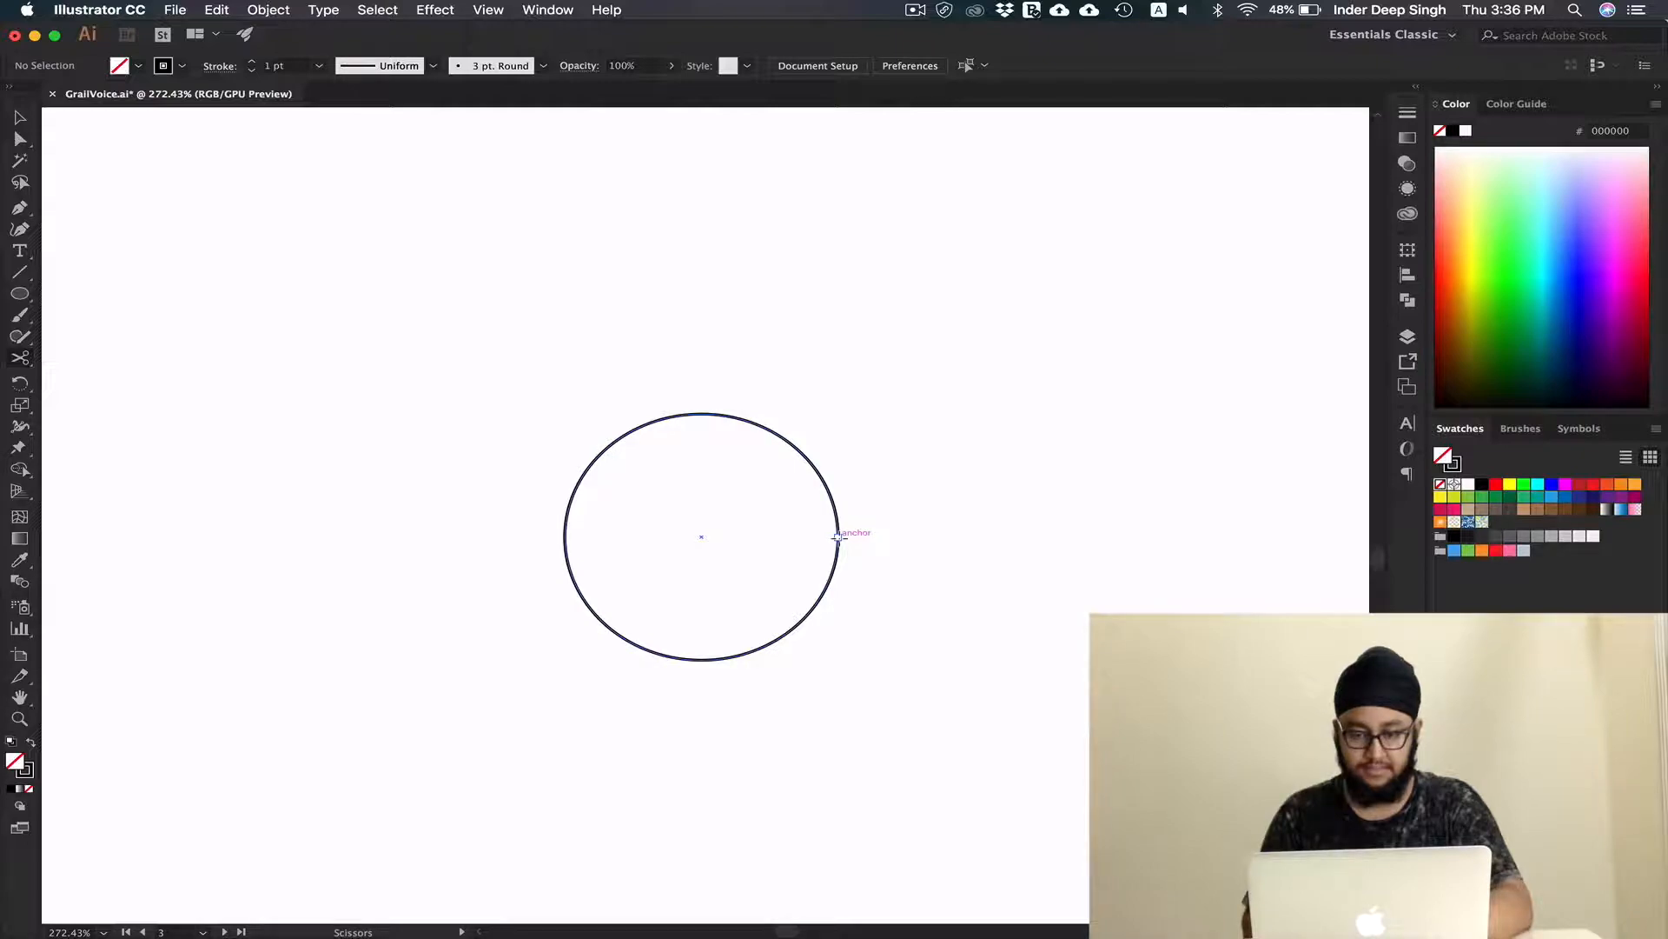
left_click(839, 536)
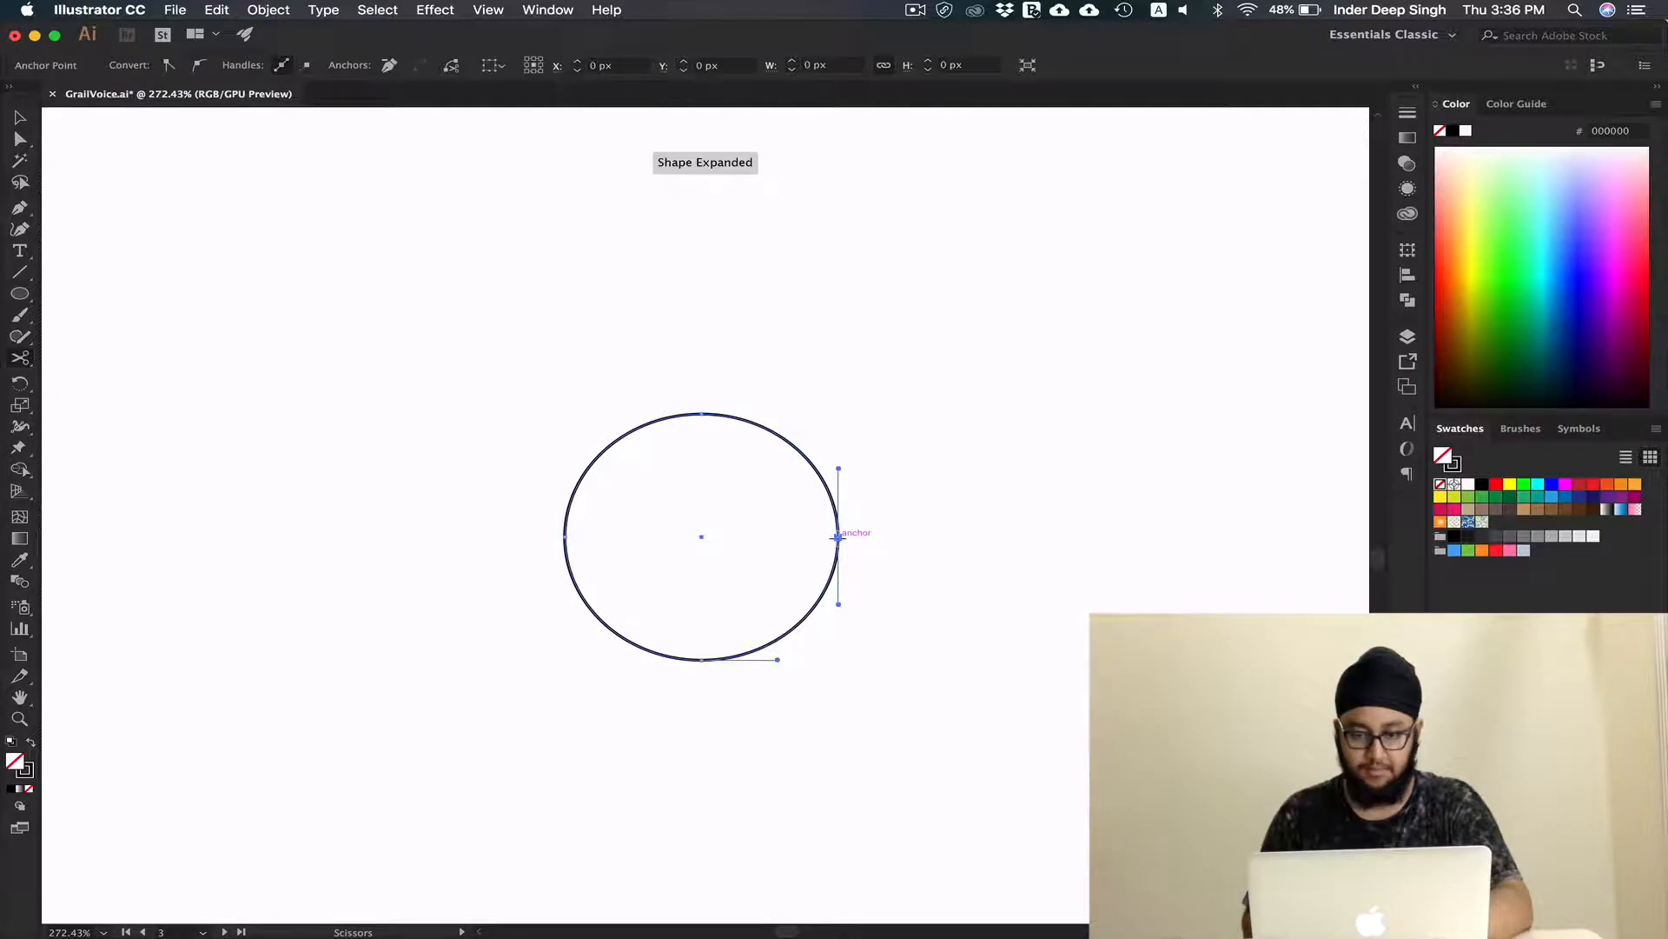
left_click(800, 449)
key("v")
key("Delete")
left_click(881, 516)
Extend the open path with the Pen tool from its right-hand end horizontally to the circle's centre, forming the G's crossbar
key("p")
left_click(839, 538)
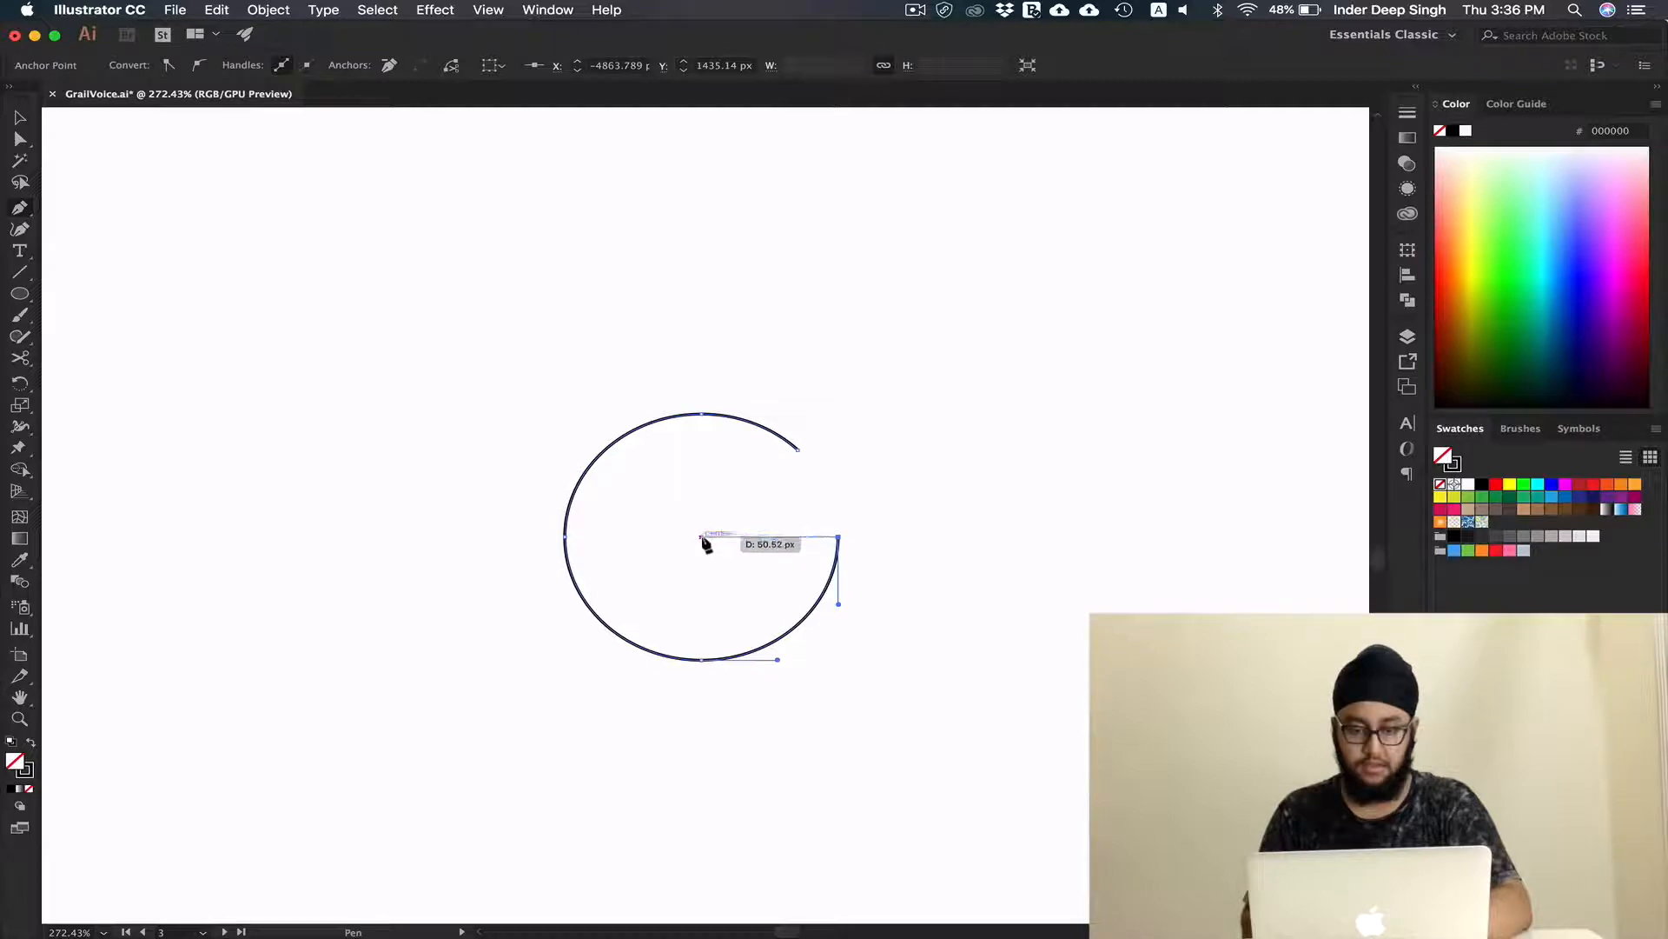
left_click(701, 536)
key("v")
left_click(871, 483)
Set the stroke weight of the G path to 23 pt
left_click_drag(904, 391, 477, 778)
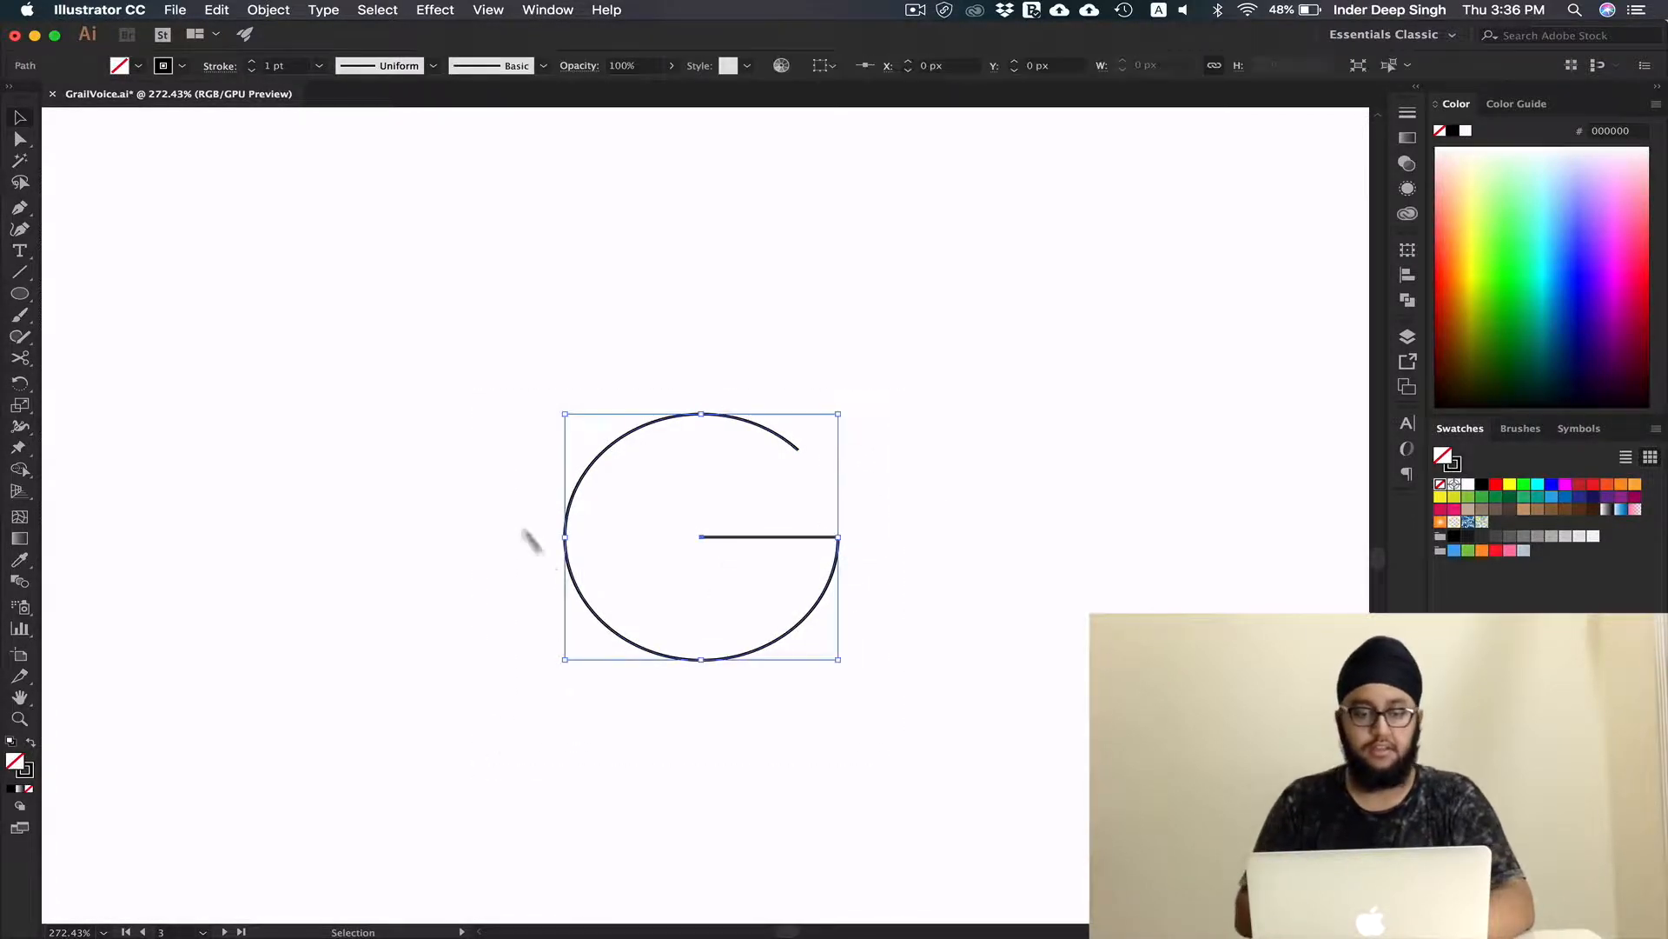
left_click(250, 62)
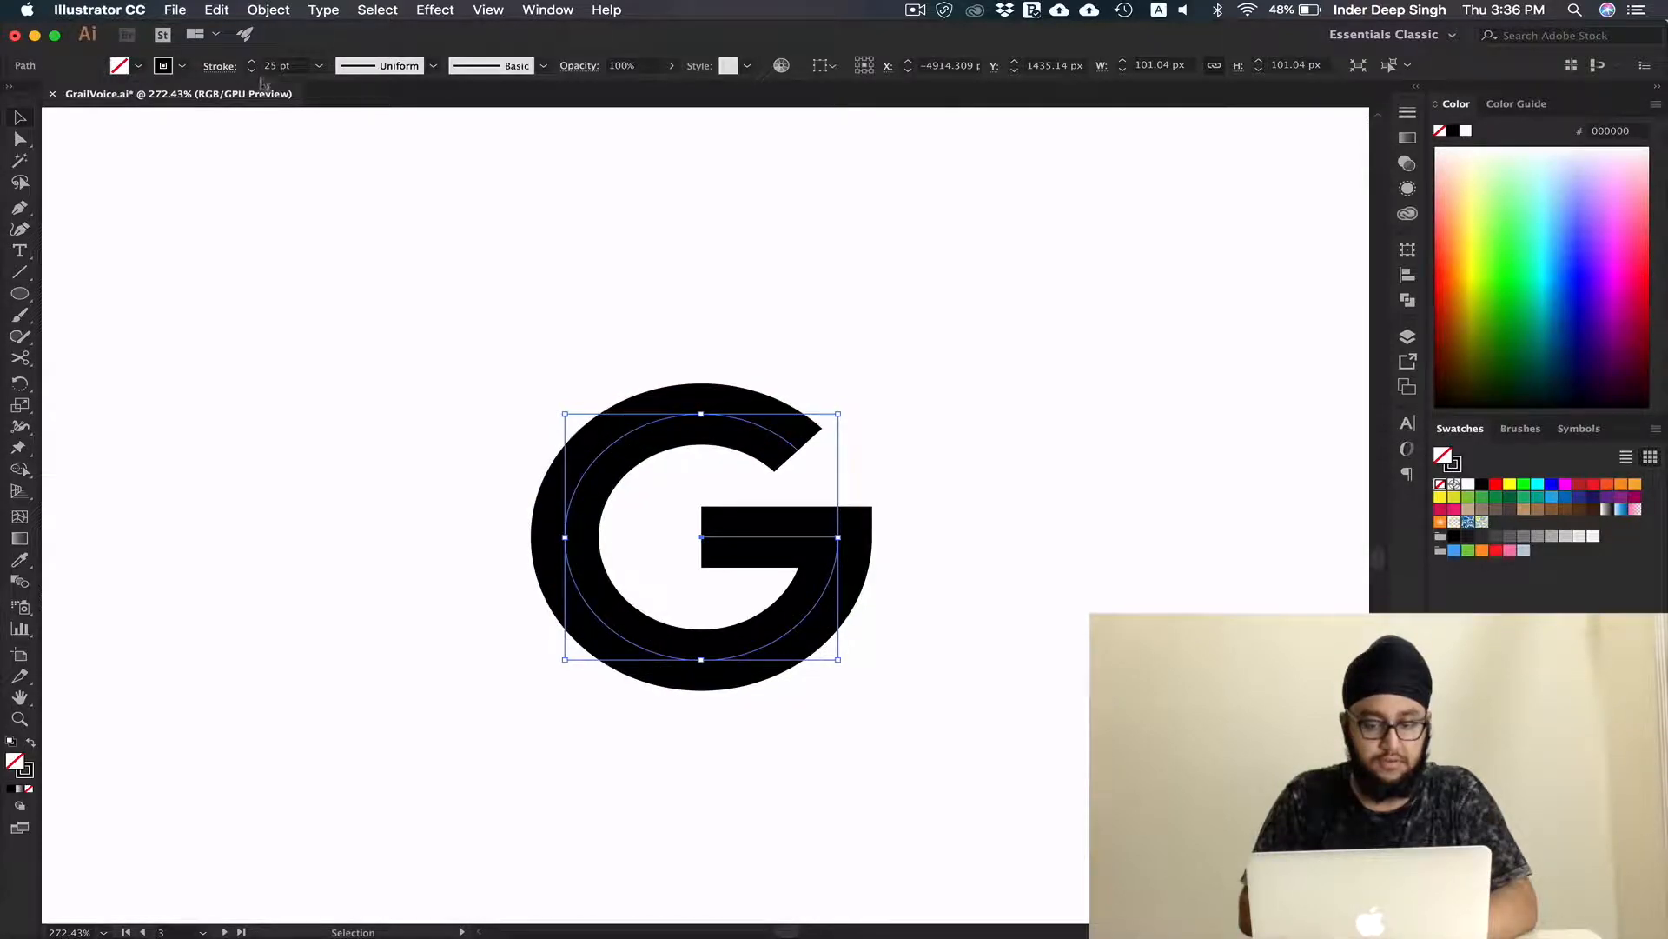
left_click(252, 70)
left_click(252, 71)
left_click(252, 71)
left_click(252, 62)
left_click(301, 183)
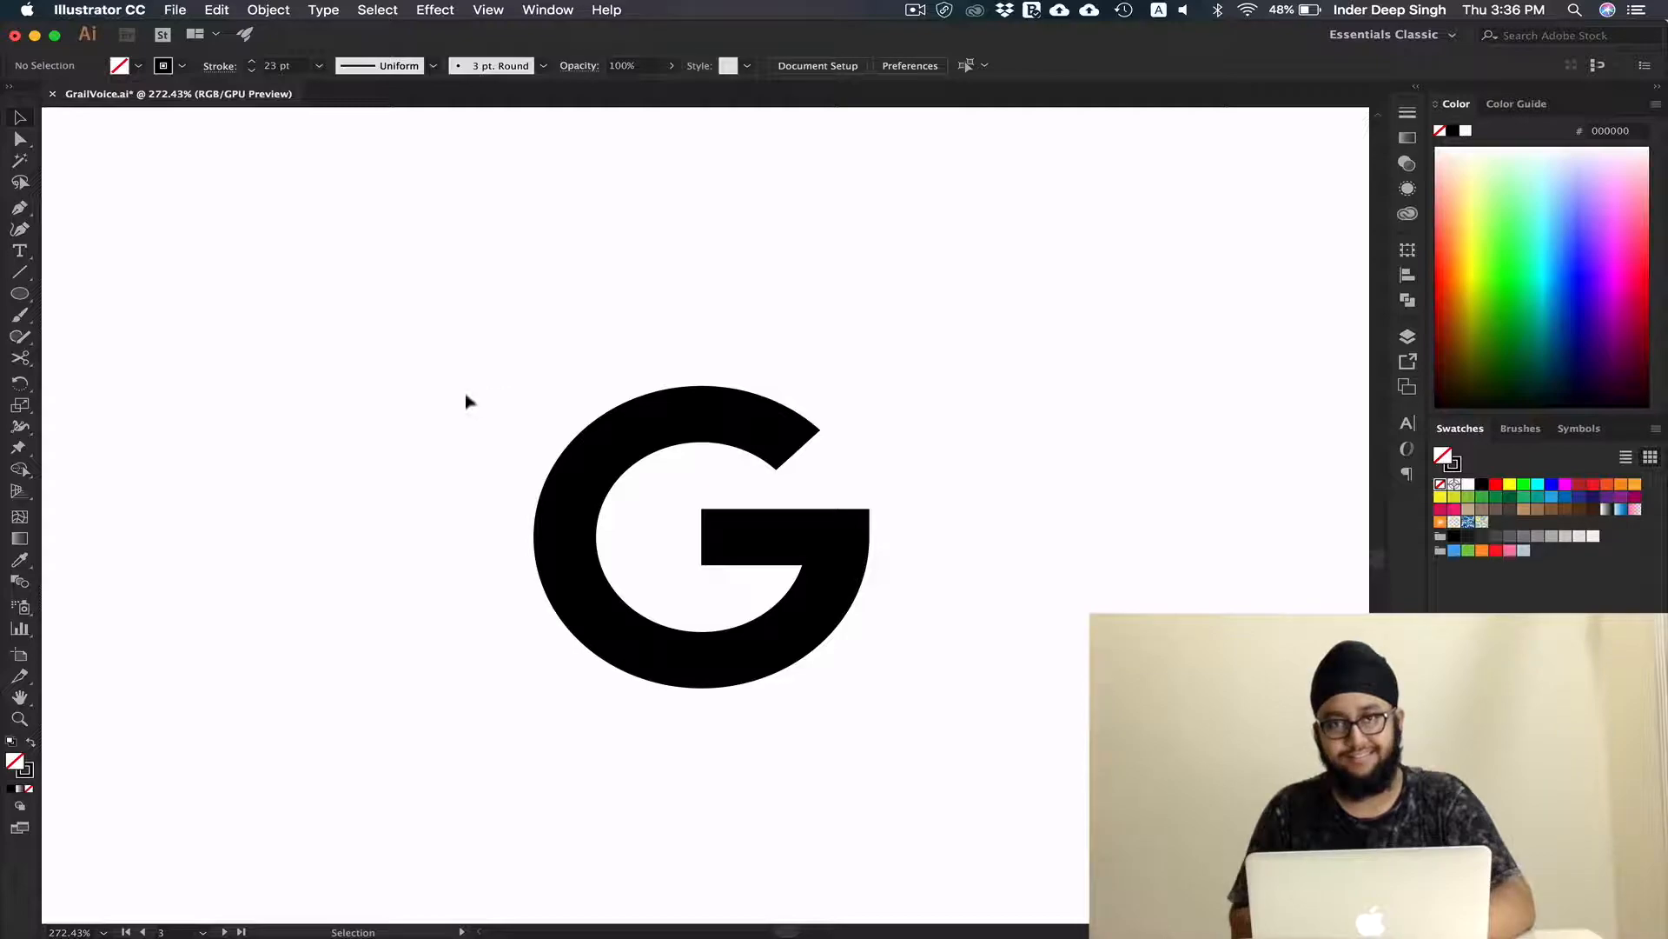
left_click_drag(489, 341, 979, 800)
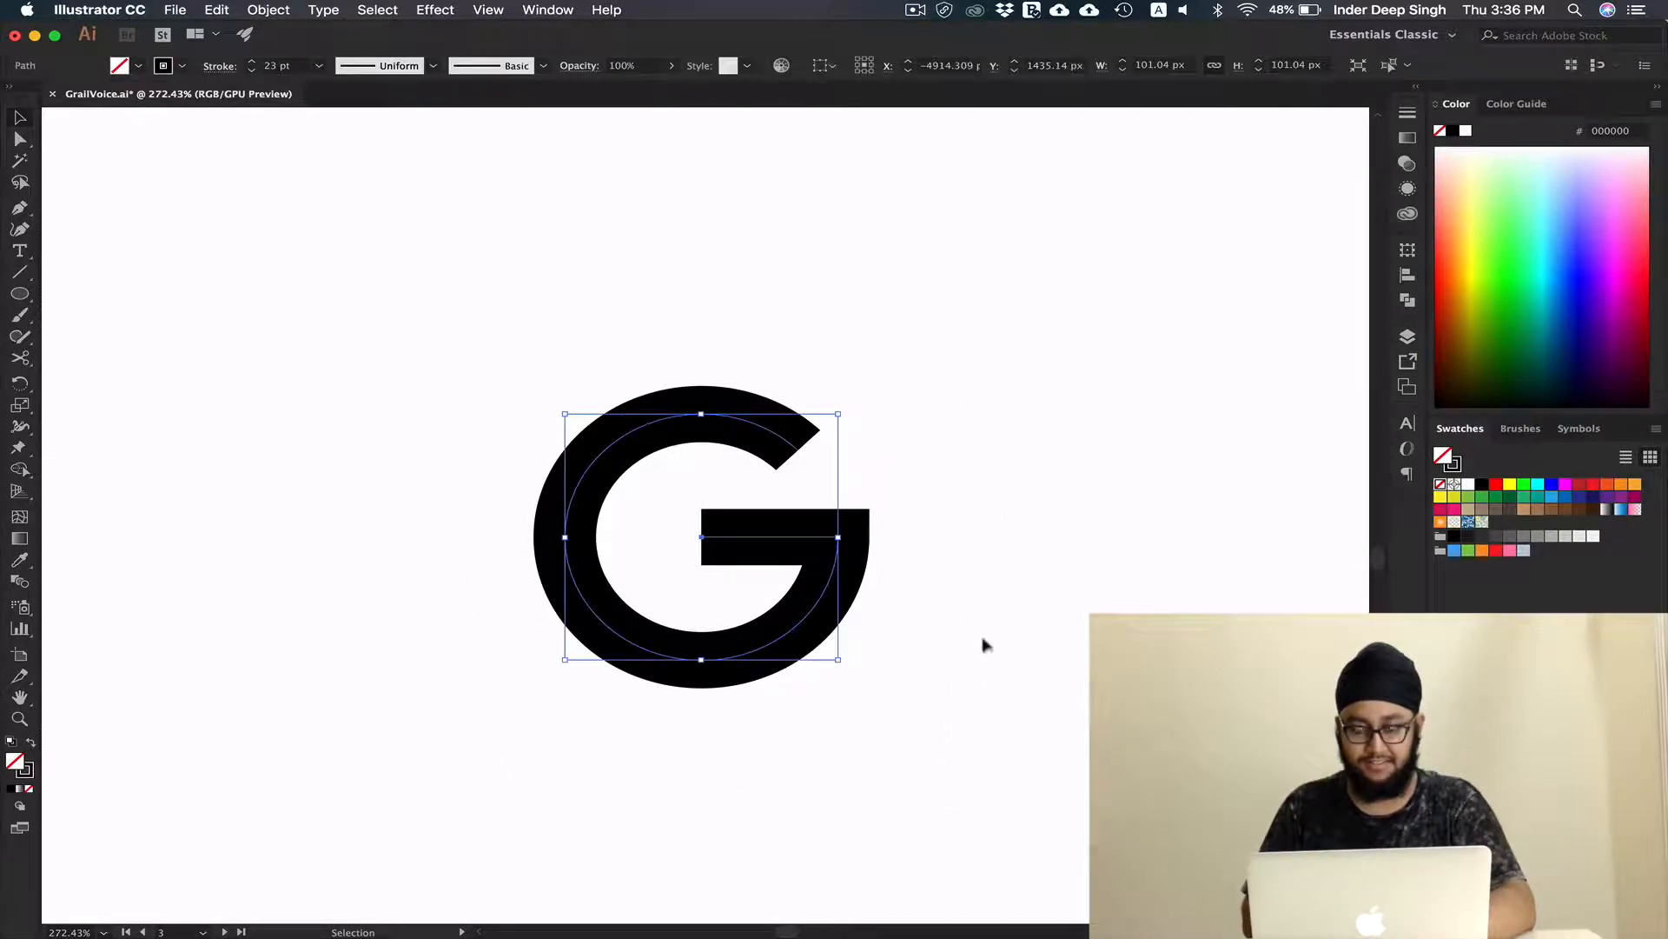
left_click(976, 640)
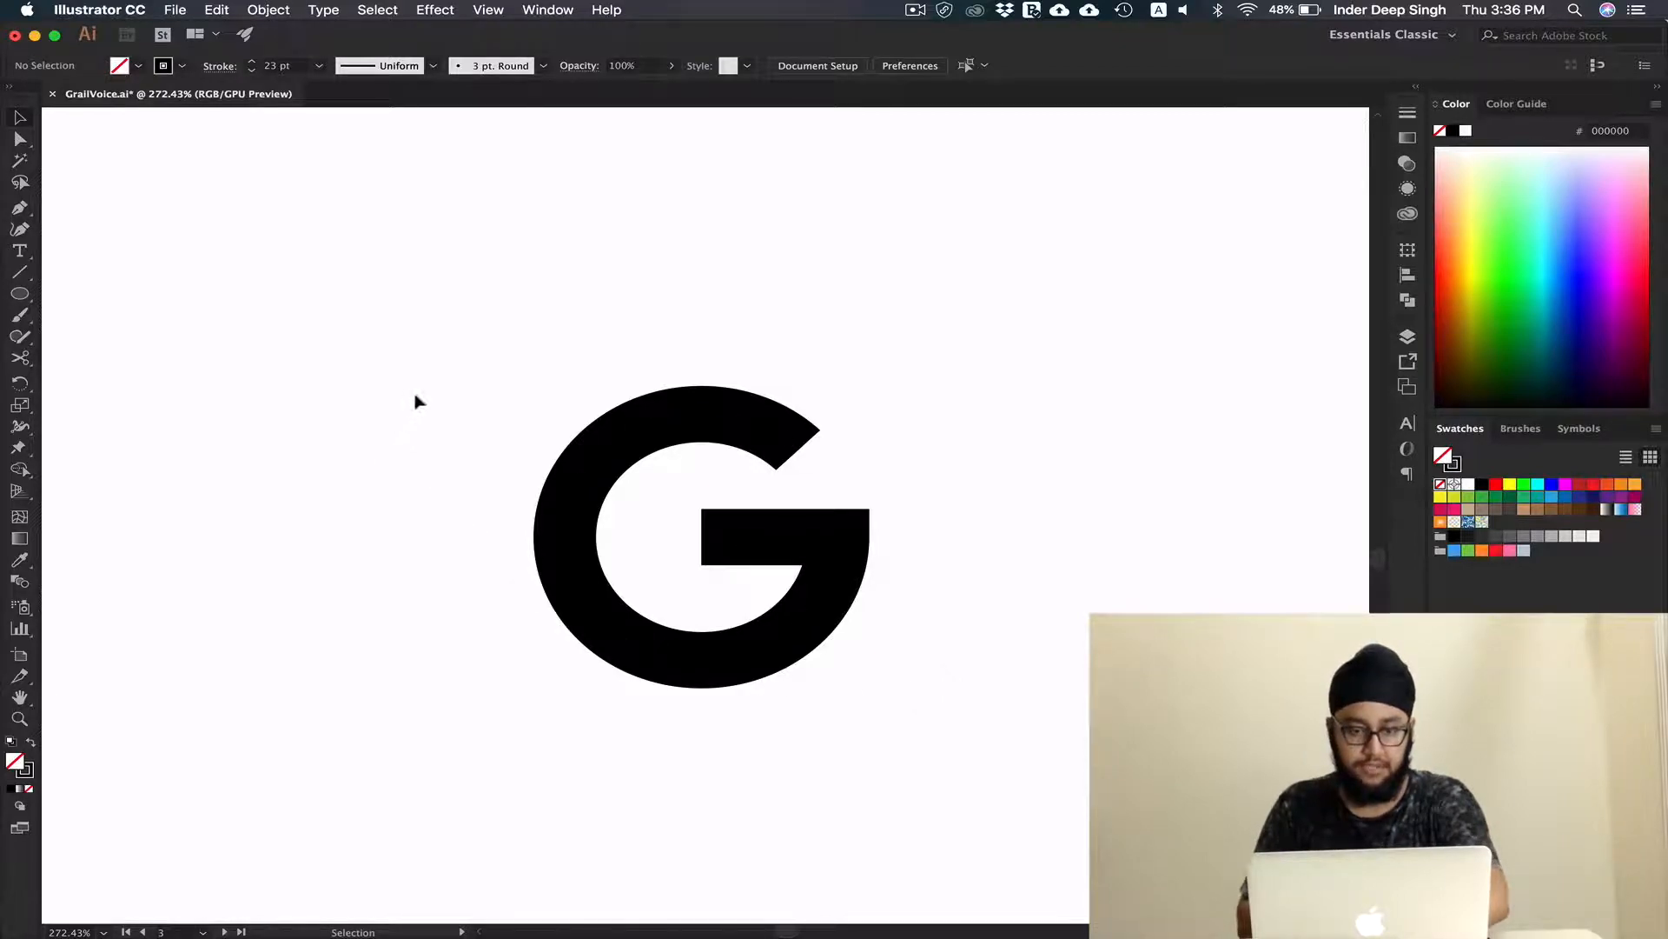
Draw a straight diagonal stroke from the upper left of the G to a point centred below it
key("p")
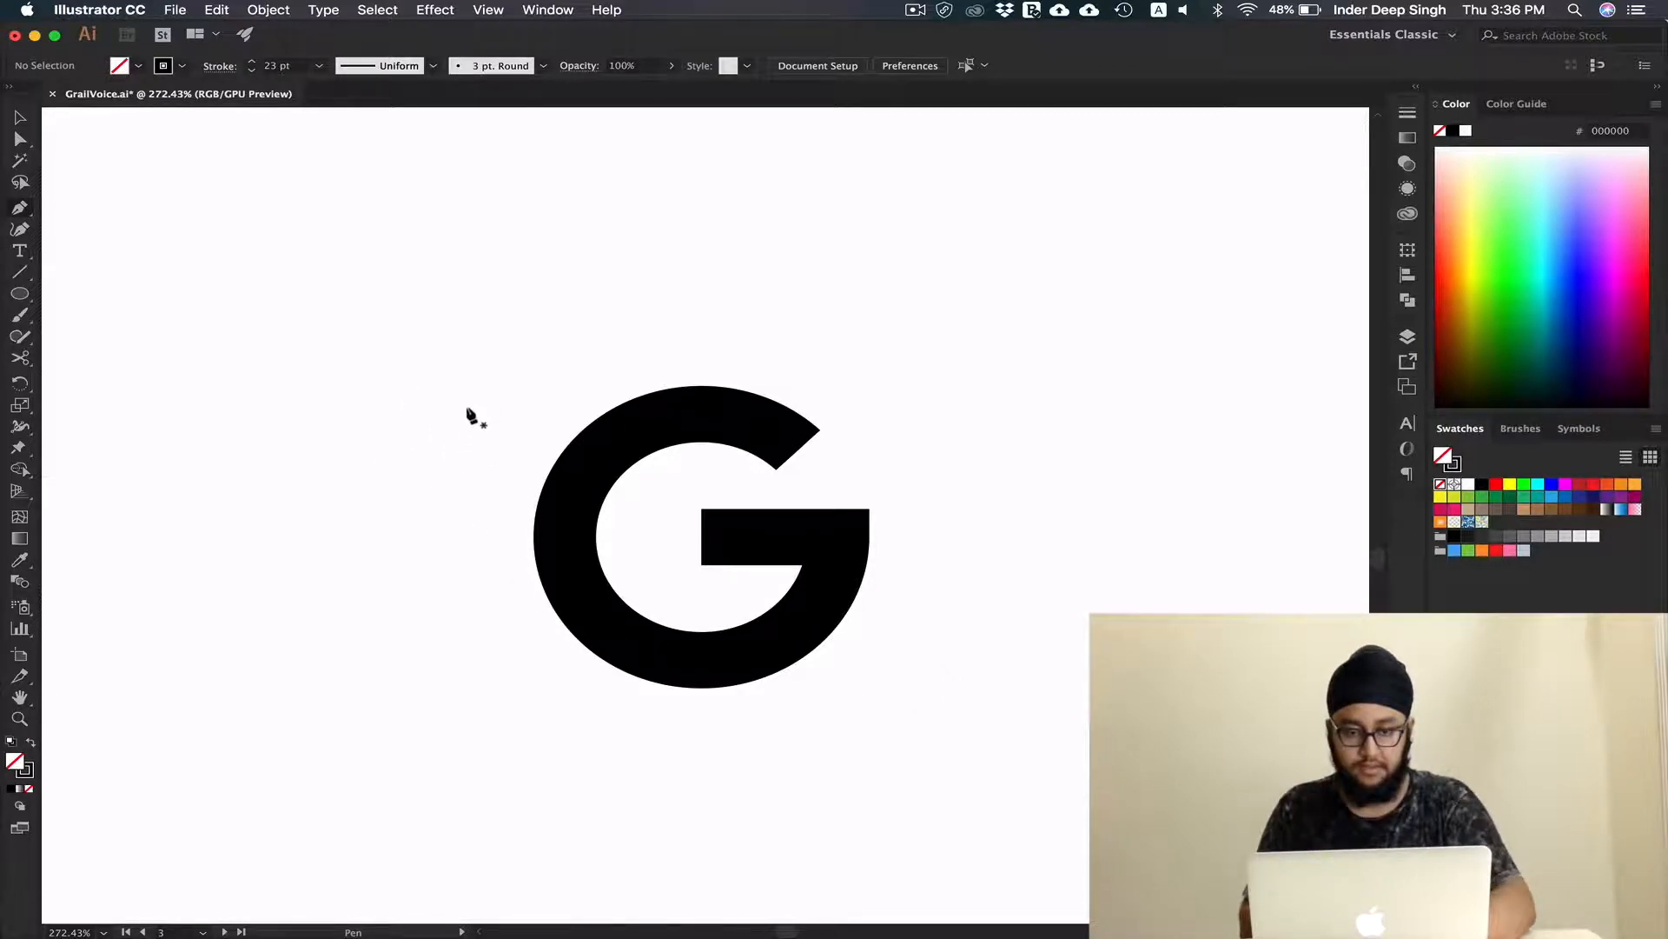
left_click(449, 415)
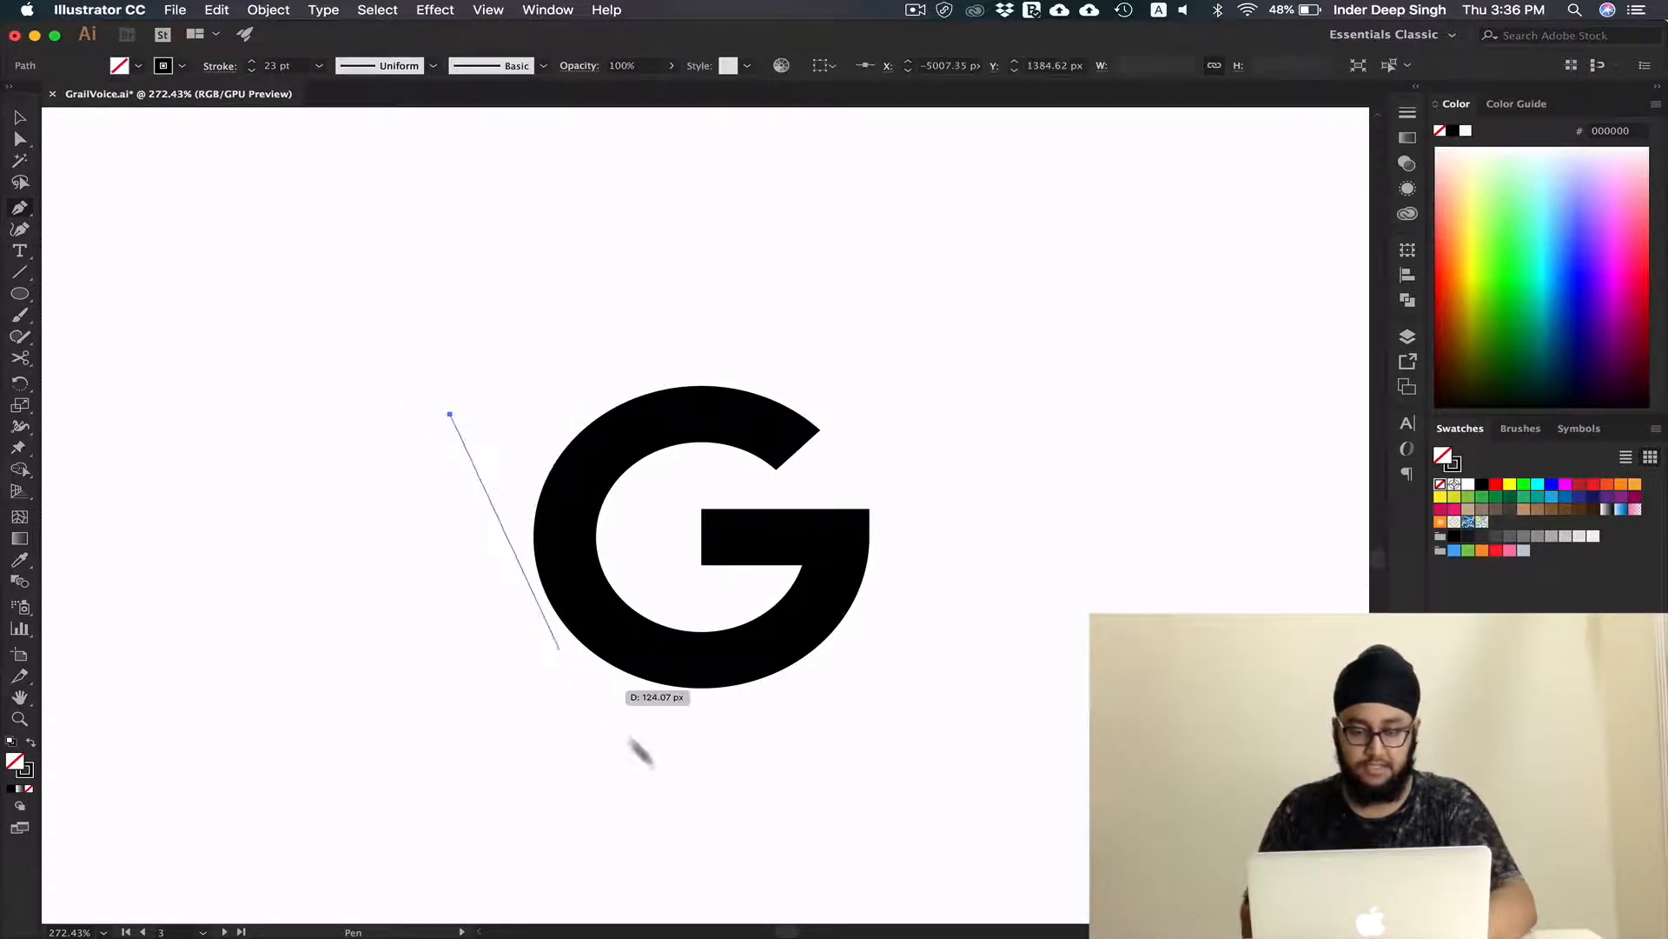
left_click(702, 850)
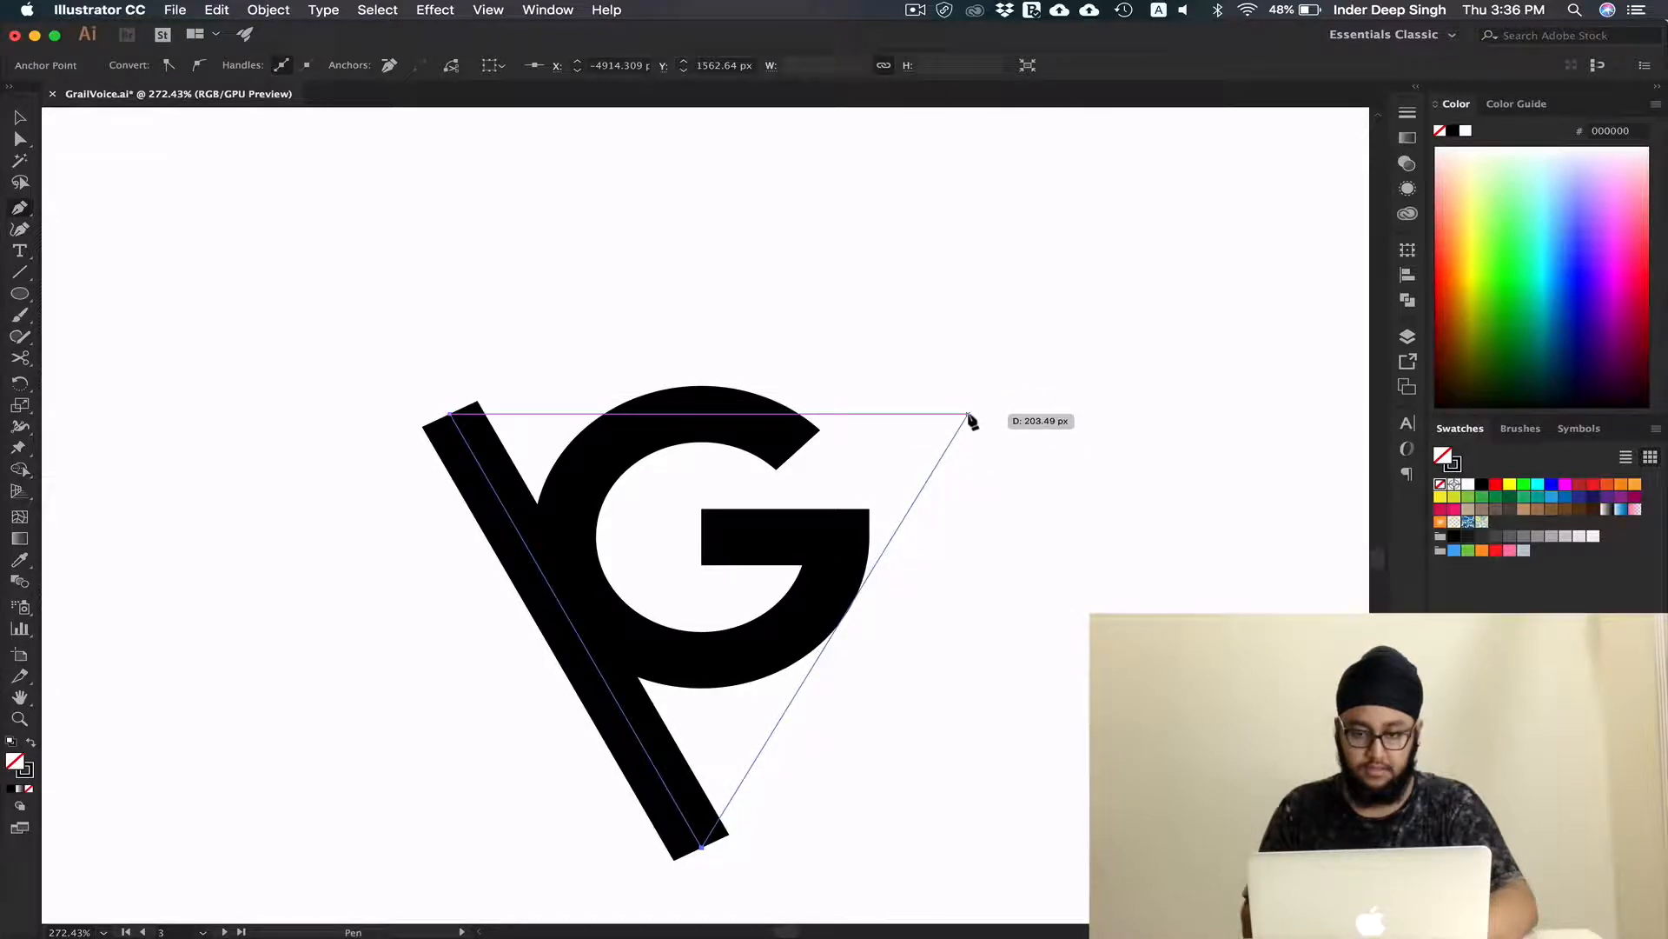
key("v")
left_click(944, 634)
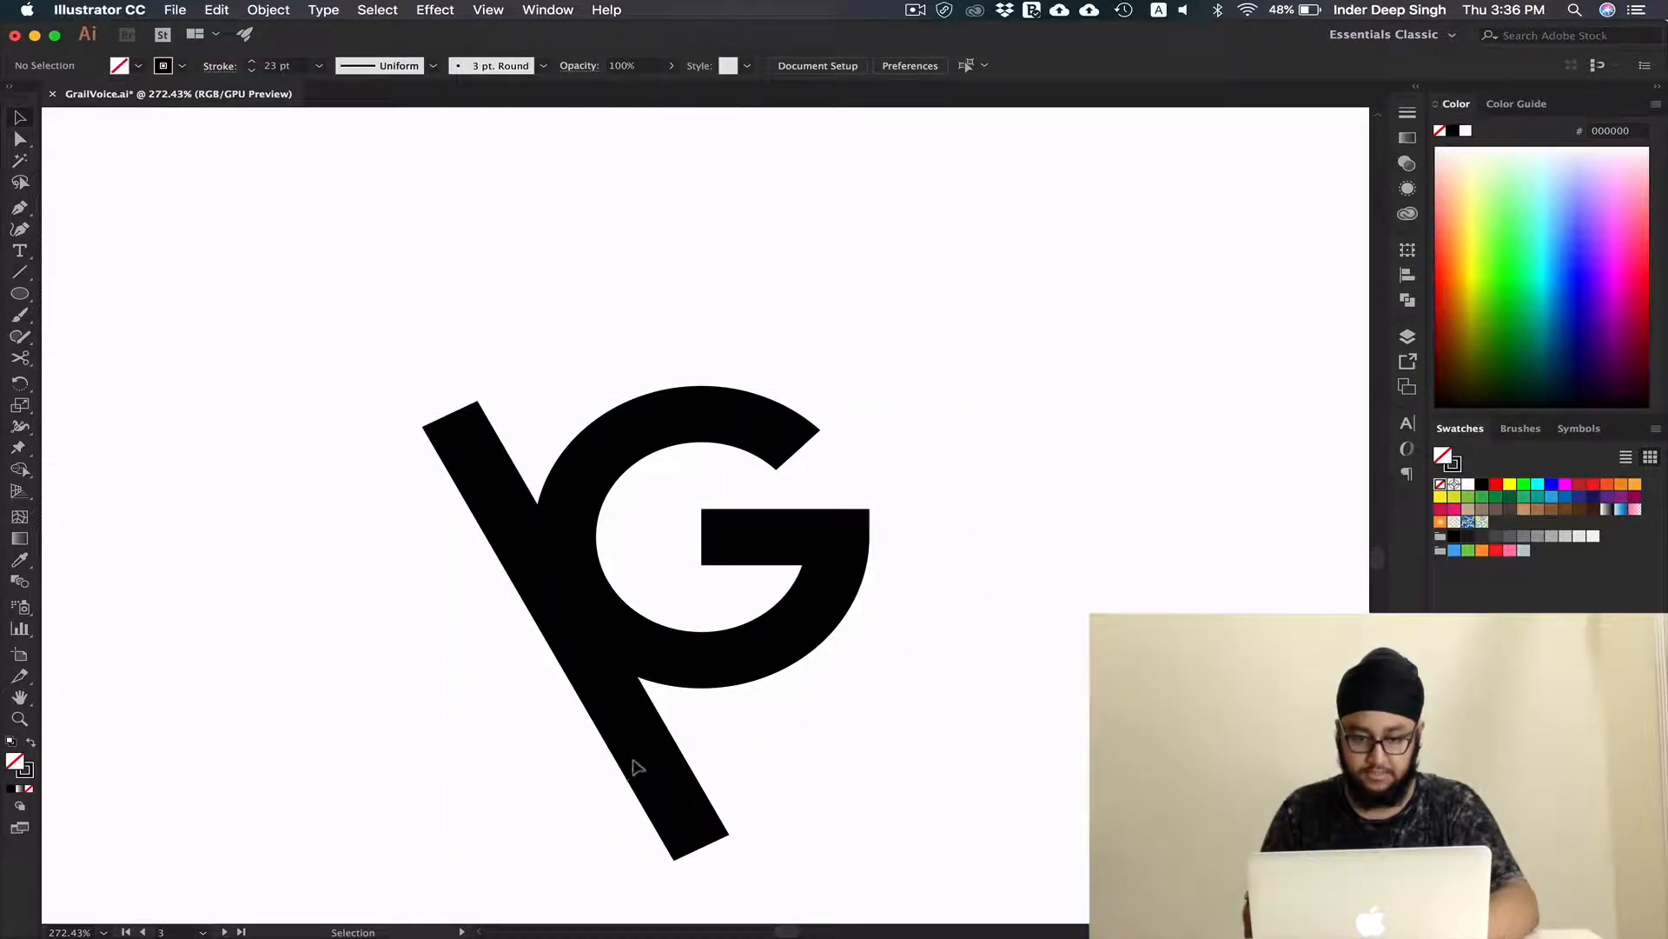
Duplicate the diagonal stroke and mirror the copy so both strokes meet below the G as a V
left_click_drag(655, 762, 903, 769)
key("o")
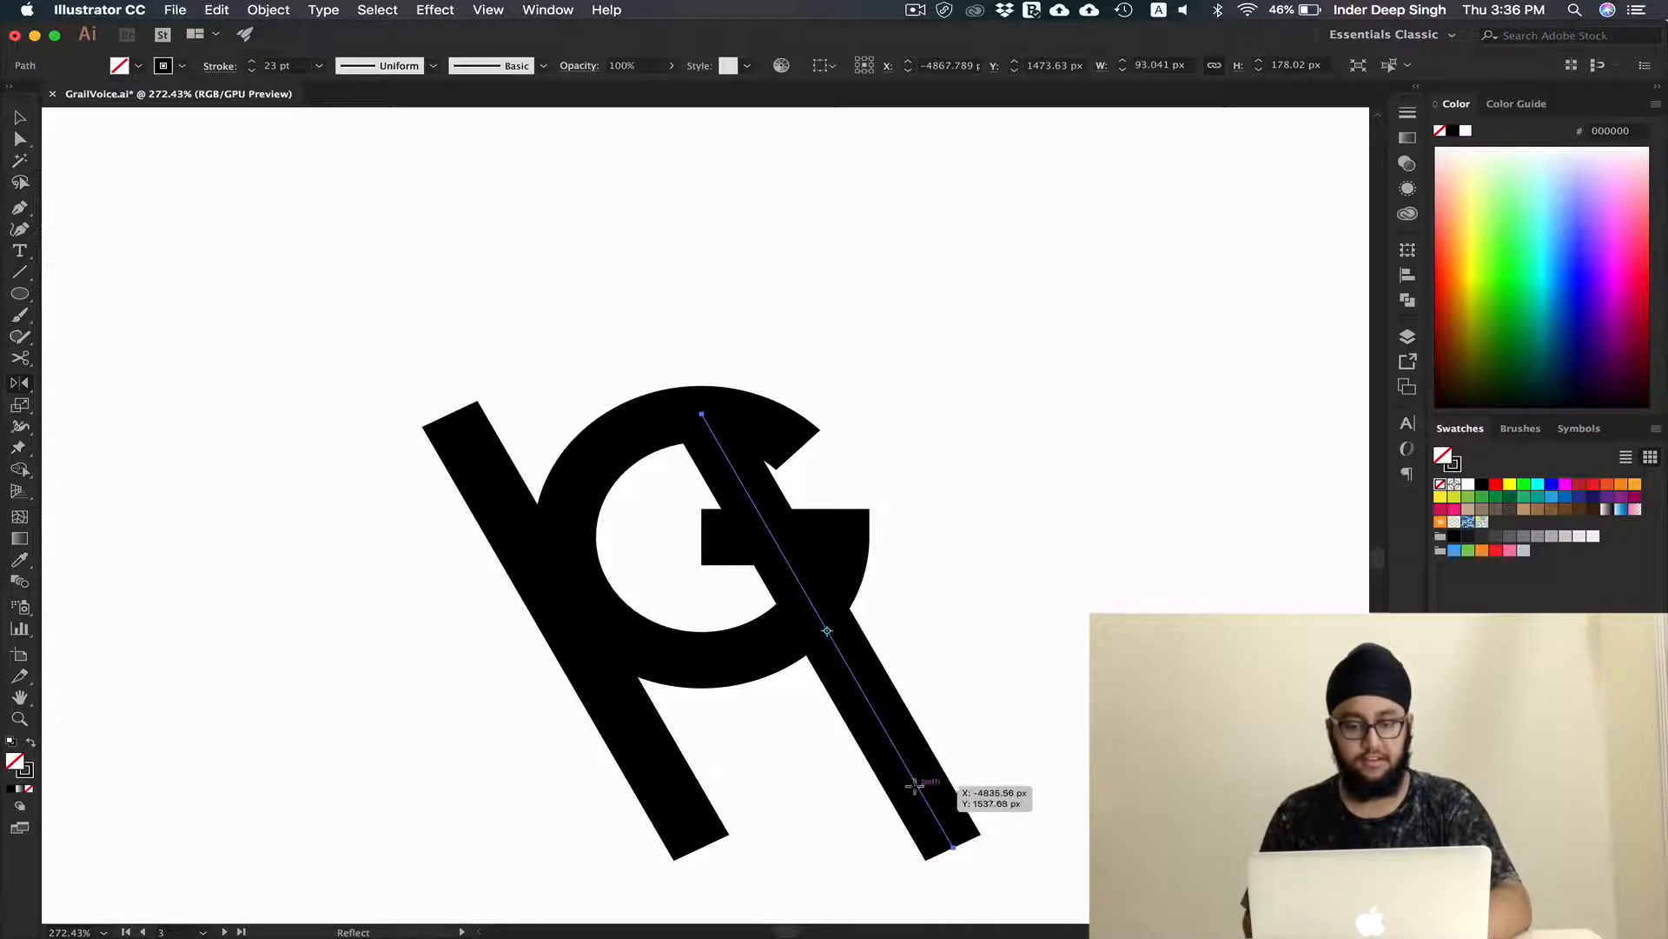
mouse_move(919, 779)
left_mouse_down()
mouse_move(759, 800)
mouse_move(869, 809)
mouse_move(730, 808)
mouse_move(875, 804)
mouse_move(939, 671)
left_mouse_up()
key("v")
left_click(915, 813)
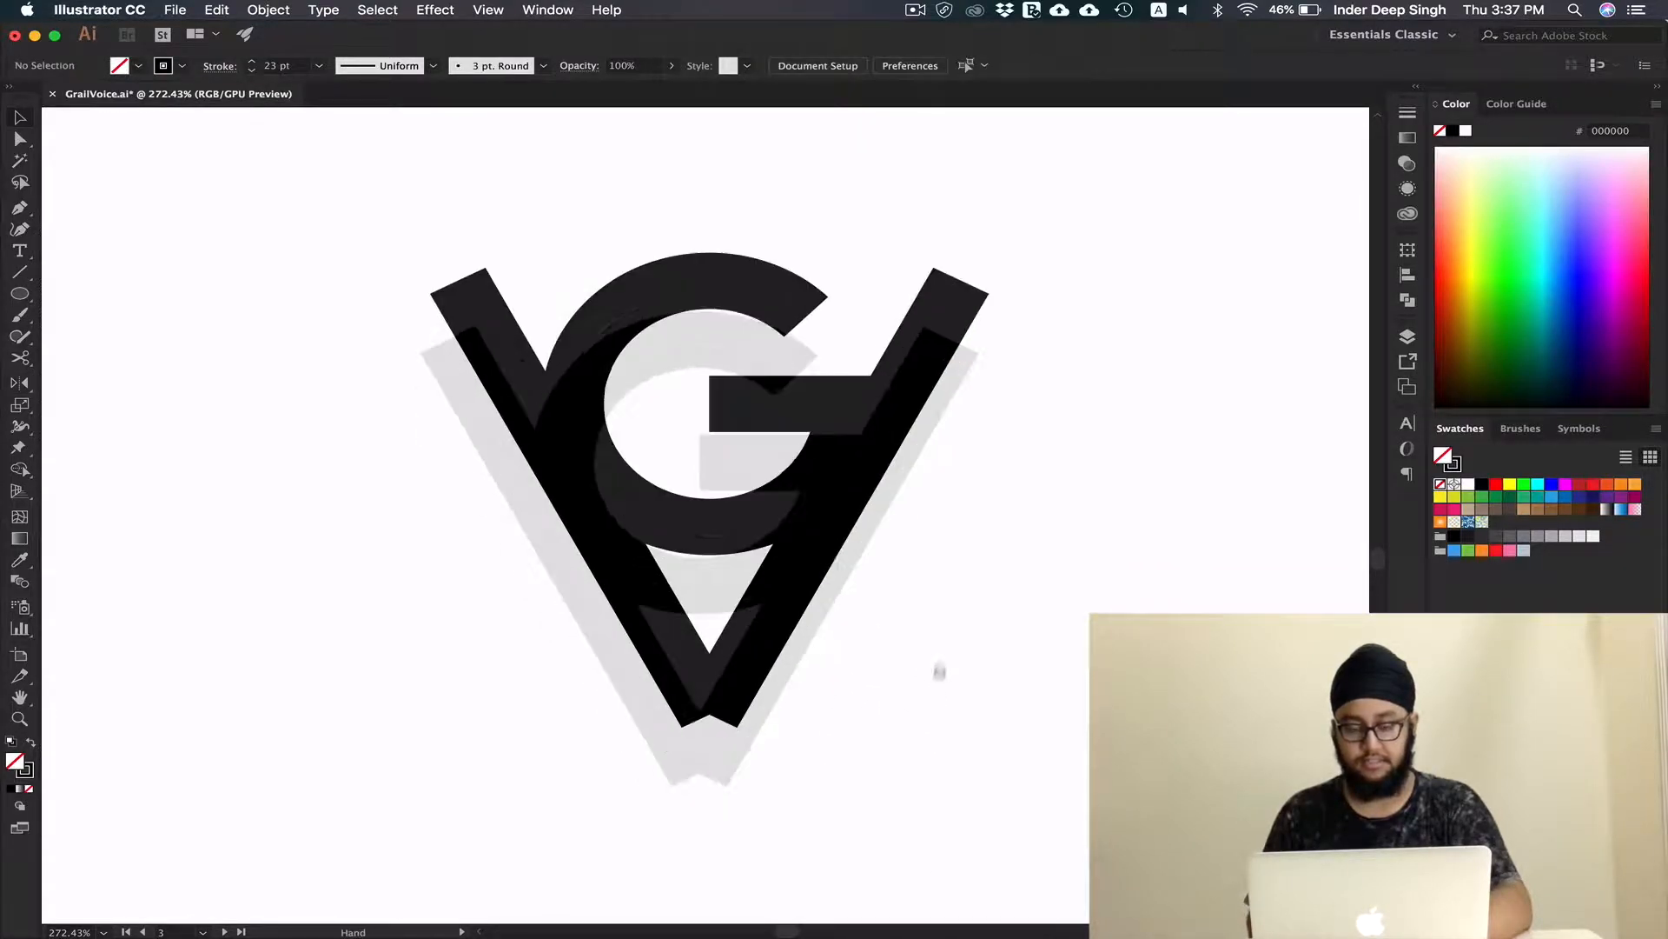
Join the two diagonal strokes at their meeting endpoints to give the V one pointed tip
key("a")
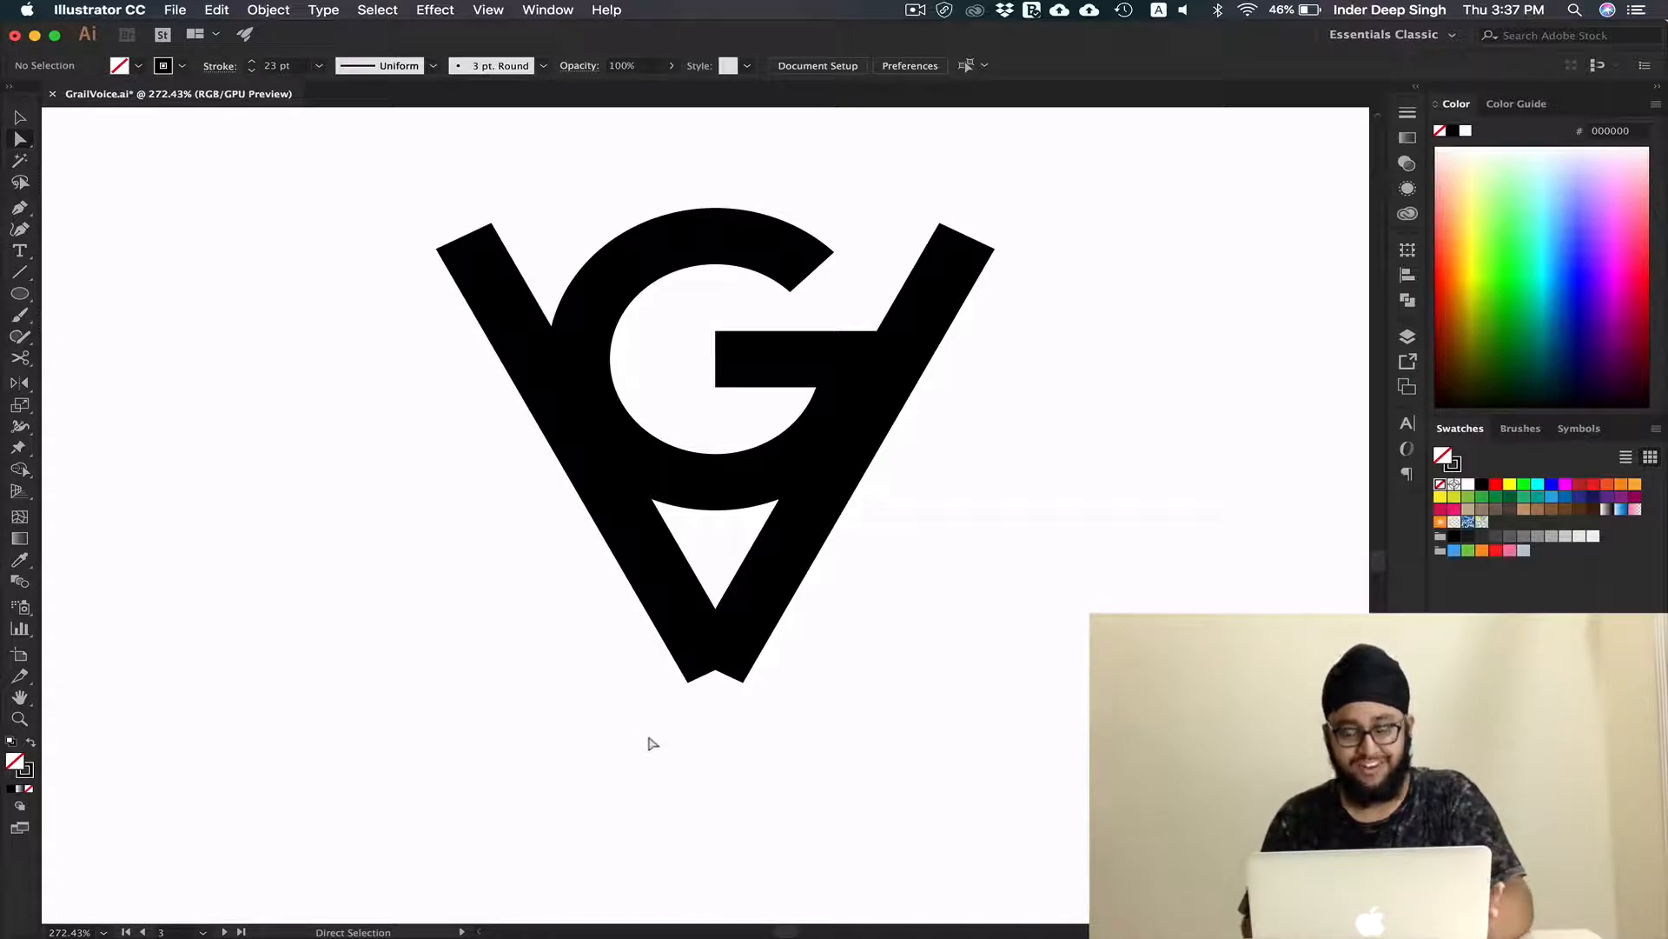
left_click_drag(651, 761, 810, 569)
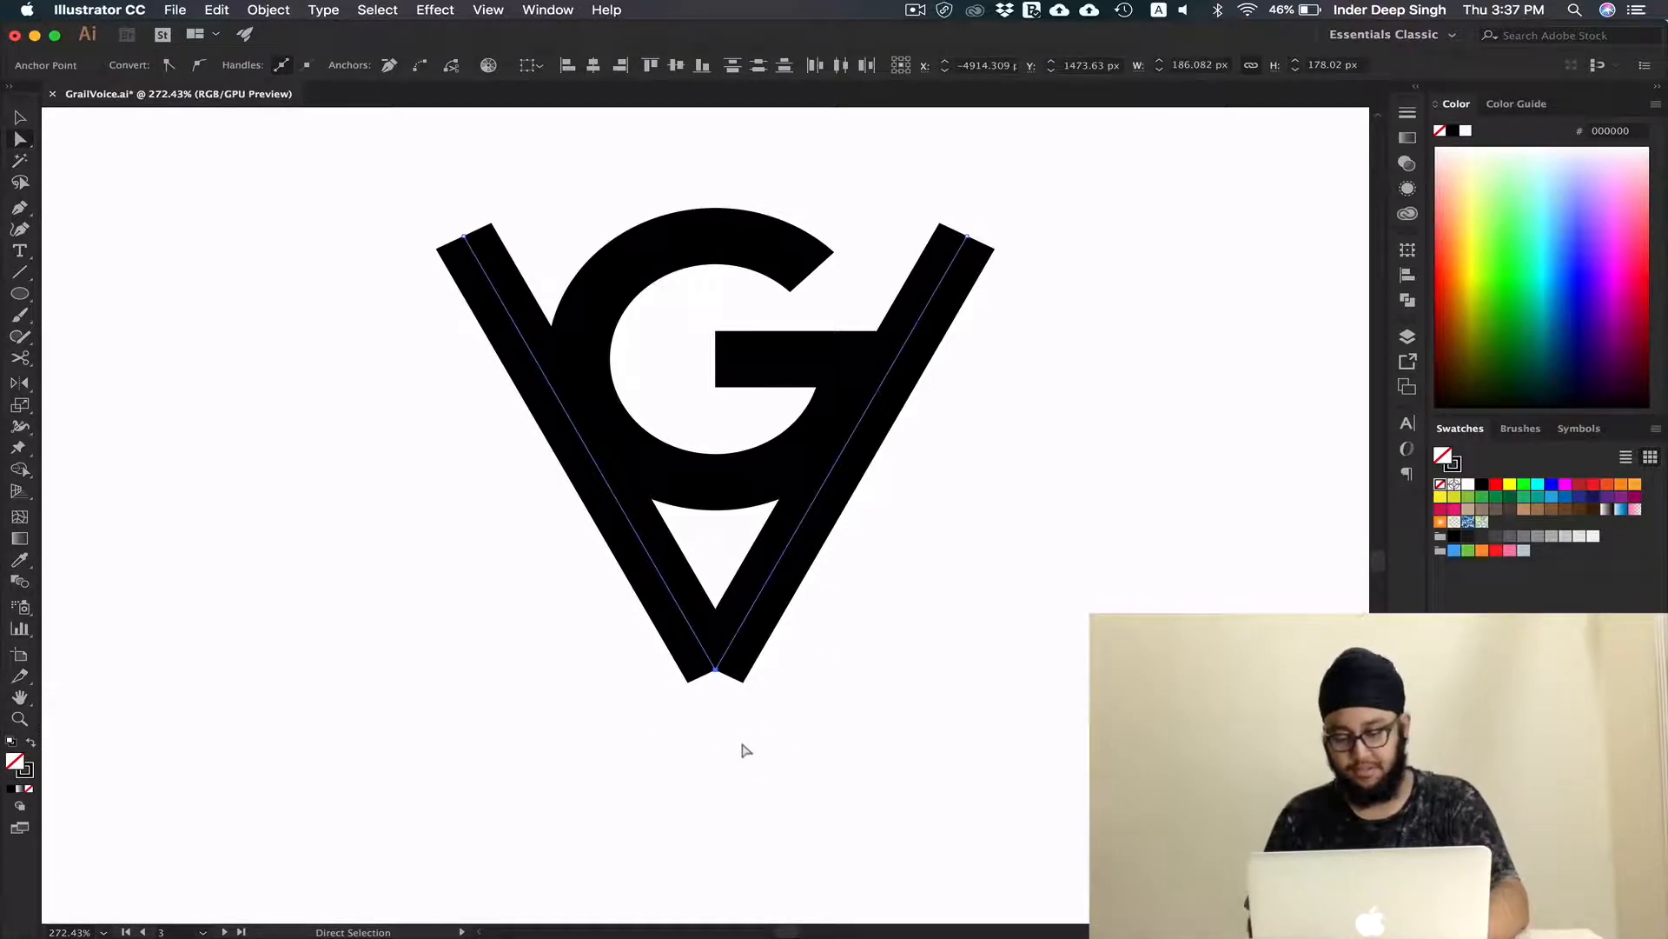
key("super+j")
key("v")
left_click(839, 797)
Move the whole G-and-V mark left, to below the first V-shaped logos
scroll(862, 688, "down", 5)
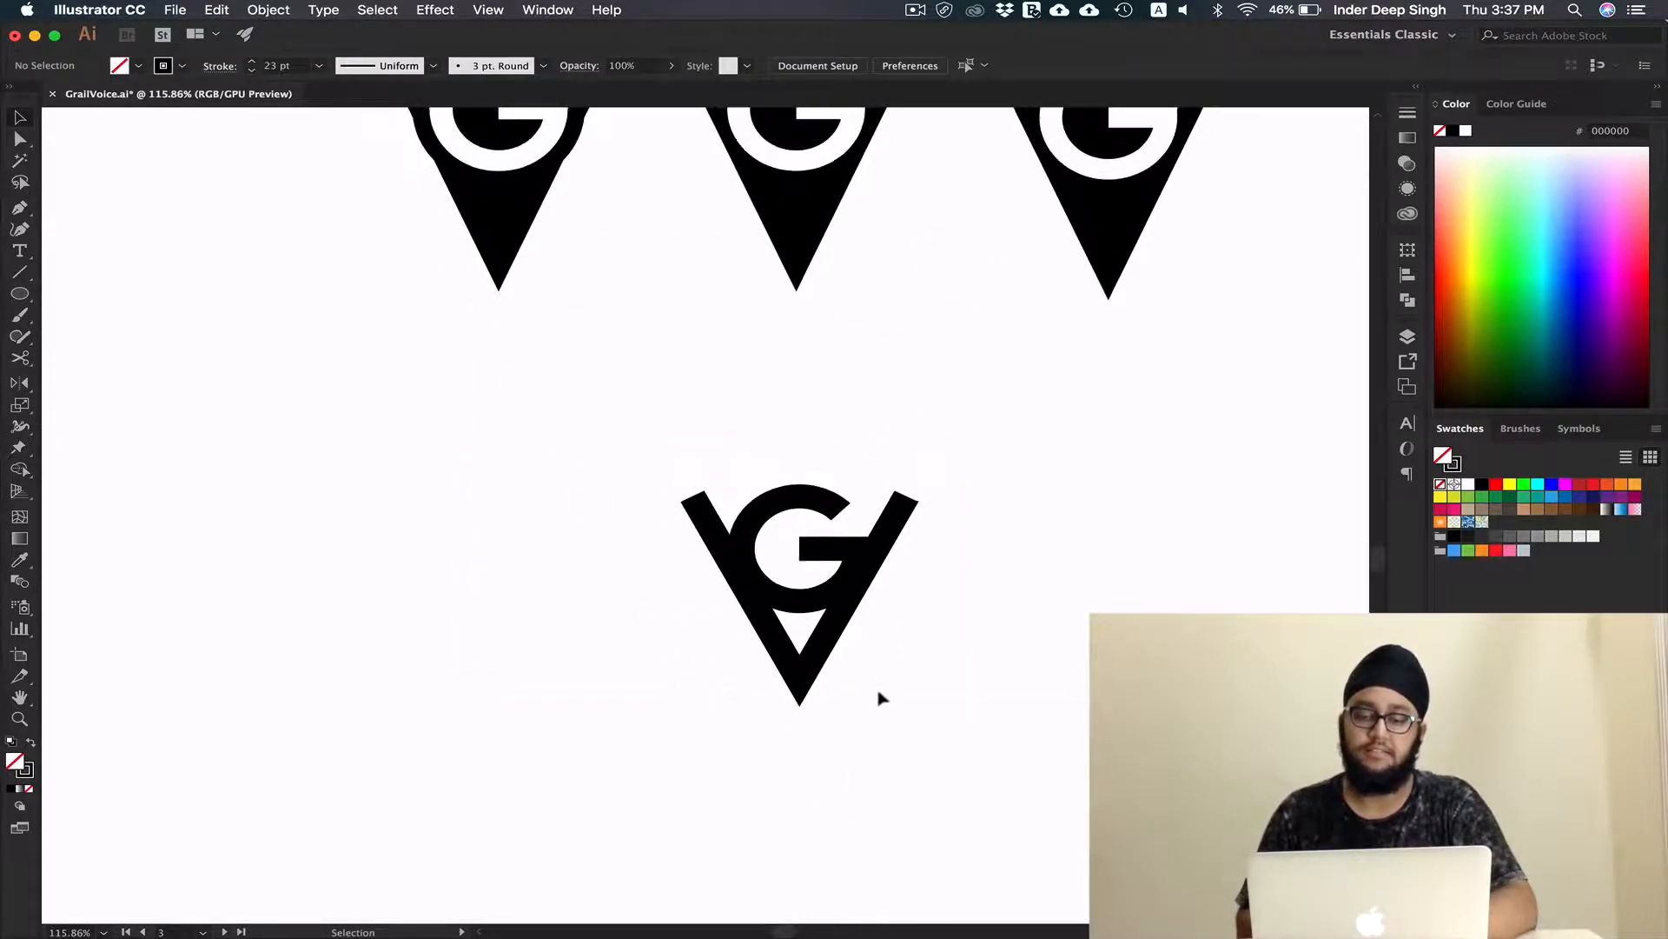
scroll(860, 643, "down", 3)
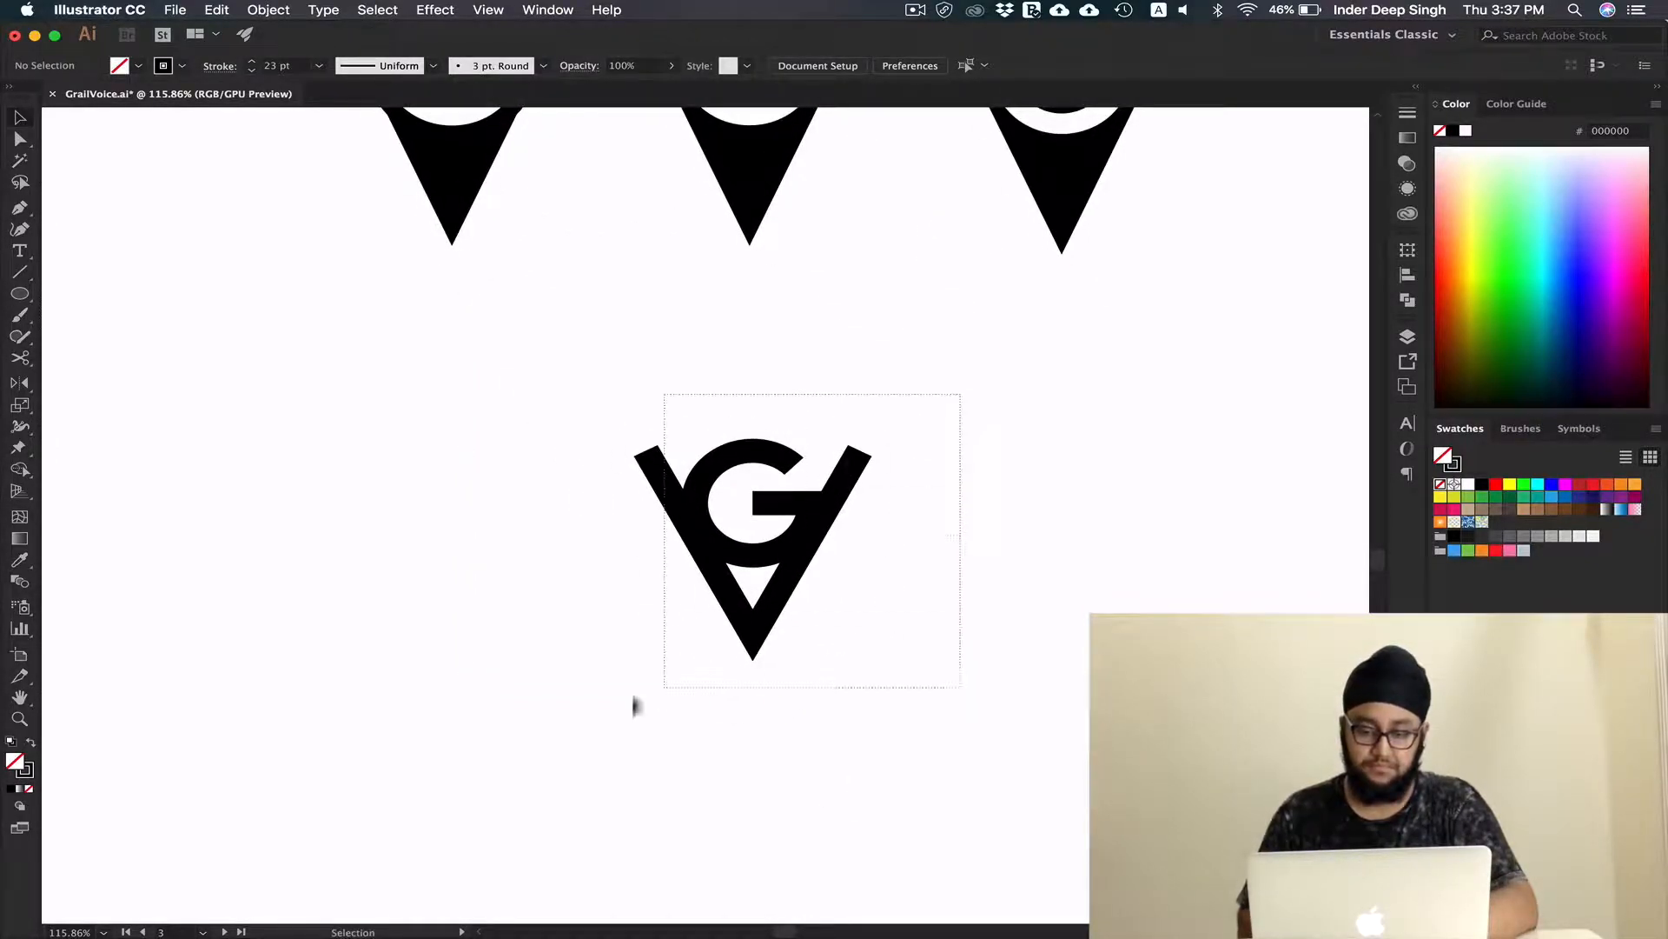
left_click_drag(638, 716, 630, 721)
left_click_drag(787, 556, 560, 557)
left_click(608, 686)
left_click_drag(629, 652, 640, 673)
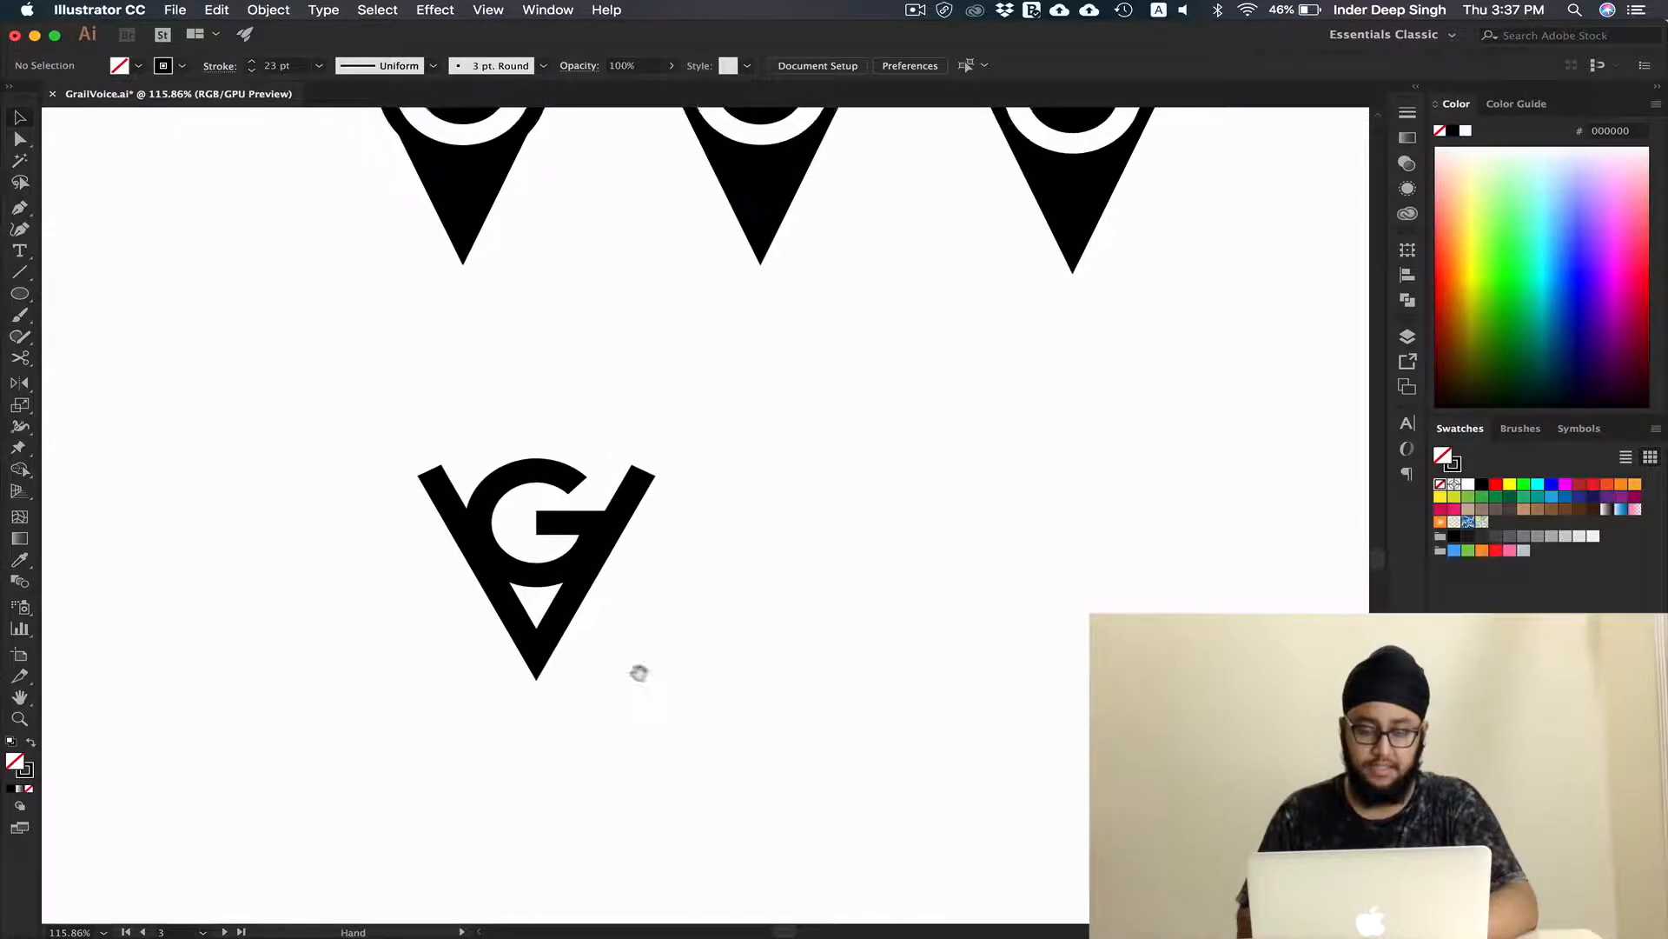
Place a duplicate of the G-and-V mark to the right of the original
scroll(639, 673, "up", 3)
scroll(782, 268, "down", 2)
left_click_drag(782, 269, 503, 556)
left_click_drag(557, 480, 1013, 483)
left_click(849, 678)
left_click_drag(849, 677, 887, 801)
Expand the stroked G in the duplicate mark into a filled shape
scroll(558, 655, "up", 4)
left_click_drag(816, 226, 921, 365)
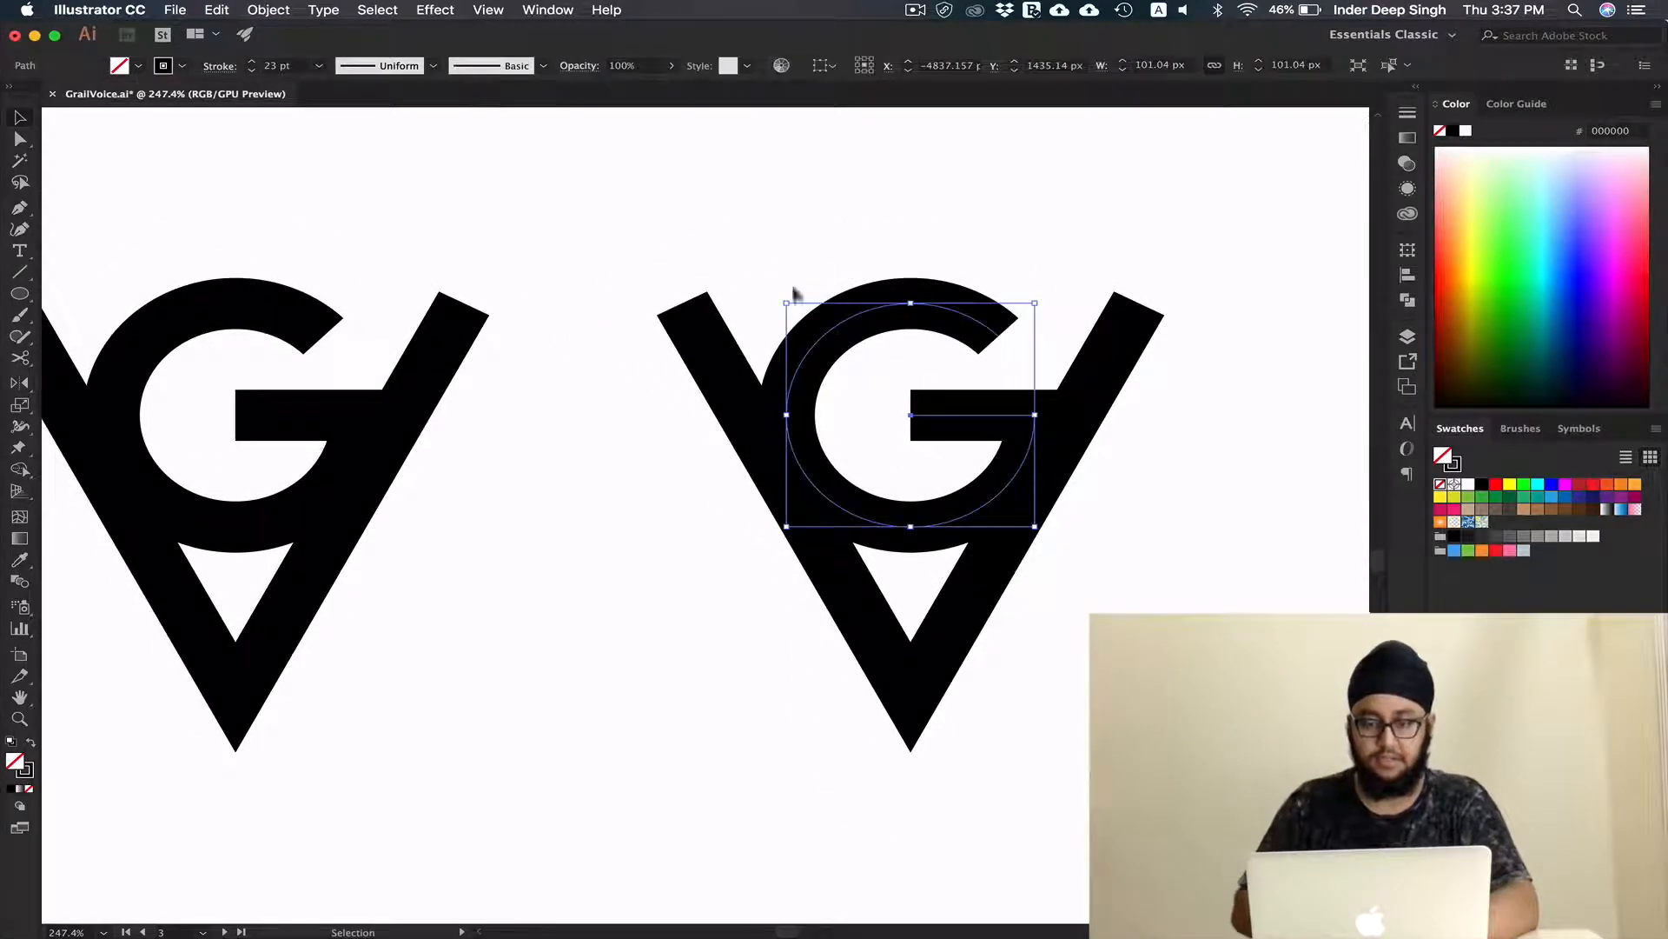
left_click(254, 10)
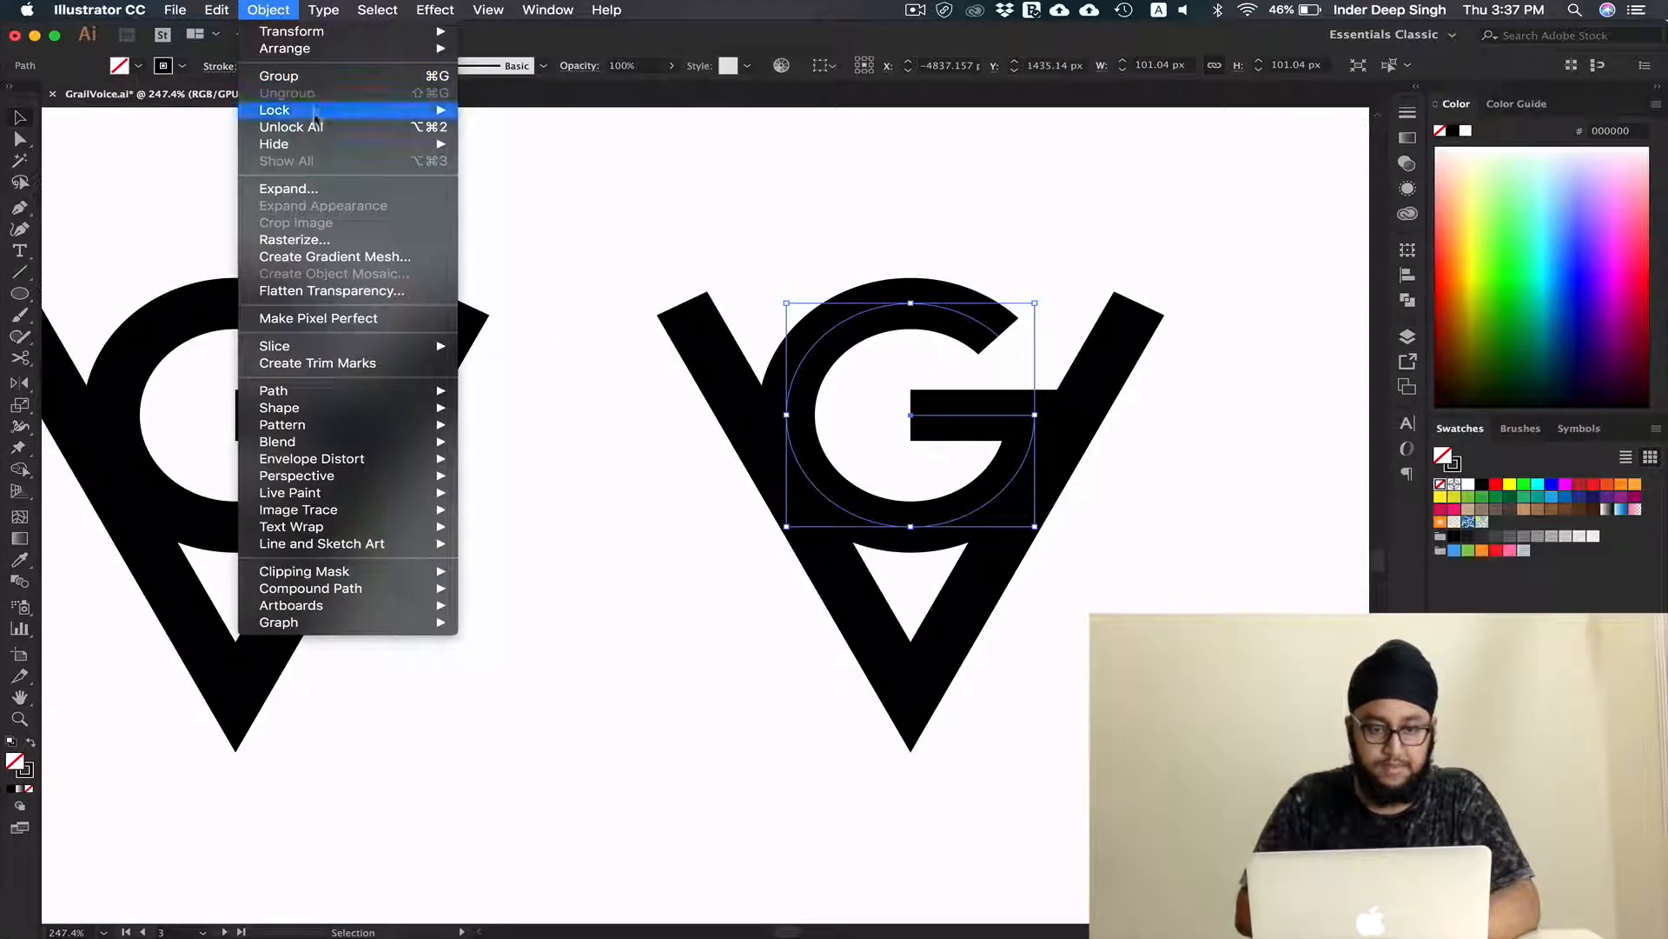
left_click(323, 190)
left_click(770, 529)
left_click(701, 592)
Give the expanded G a white fill and a 12 pt black stroke
scroll(701, 592, "down", 3)
scroll(706, 674, "up", 5)
scroll(708, 744, "down", 5)
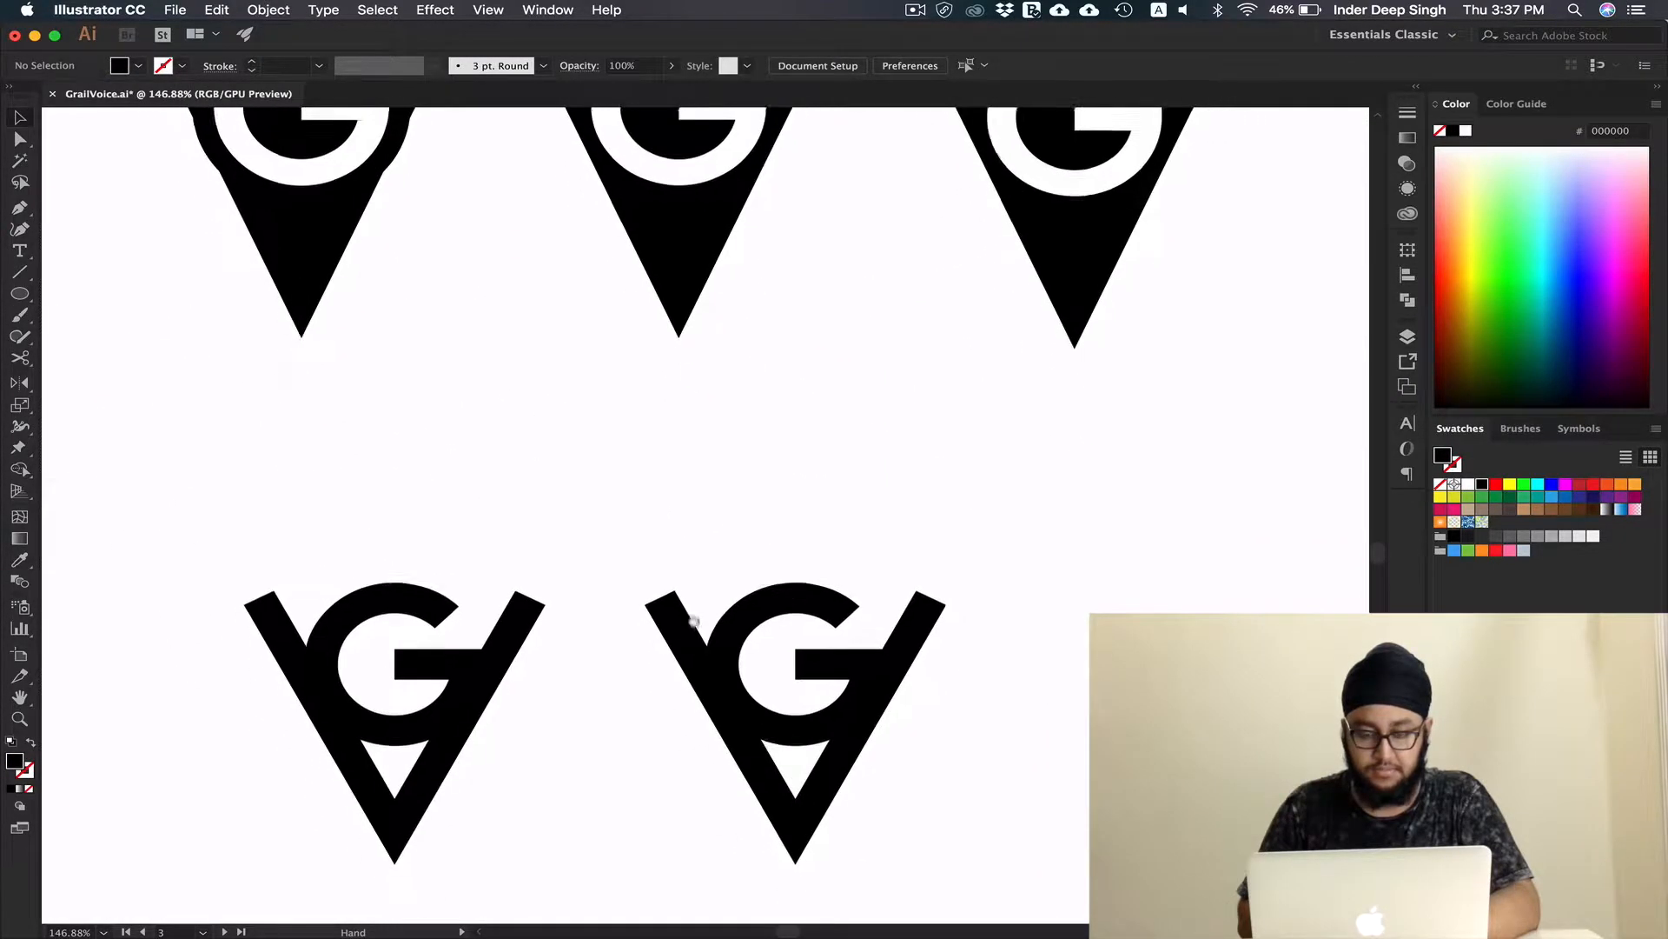
left_click_drag(700, 428, 744, 390)
left_click_drag(744, 390, 693, 492)
left_click(720, 565)
scroll(720, 565, "down", 3)
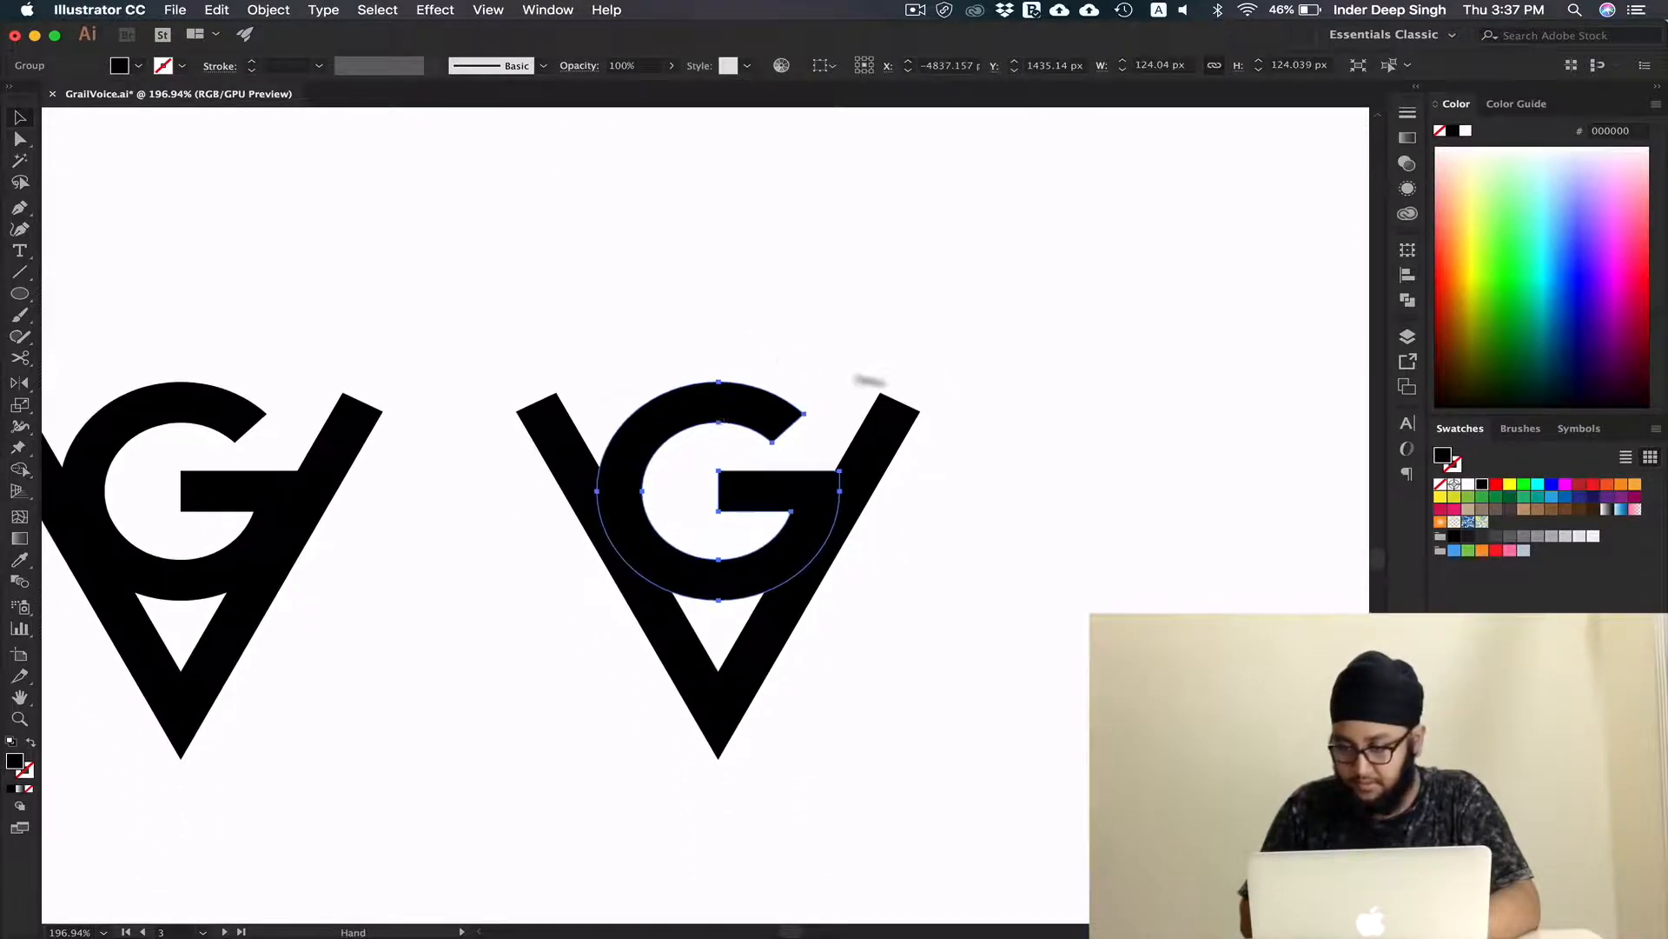
left_click(1468, 484)
left_click(180, 66)
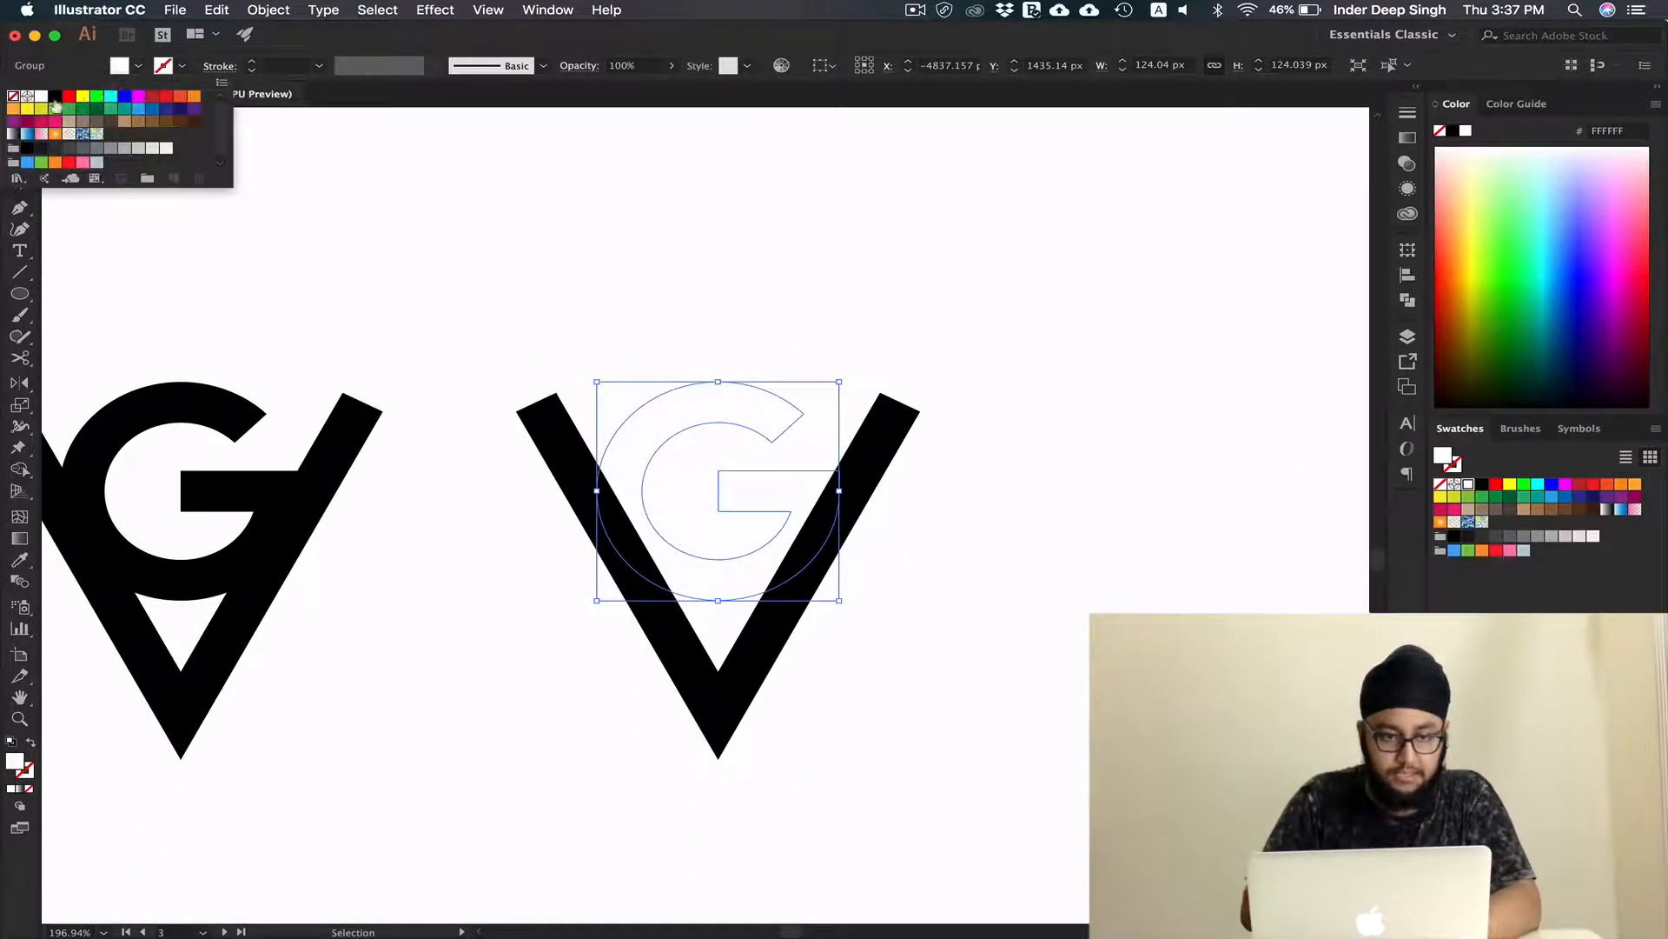
left_click(50, 105)
left_click(274, 115)
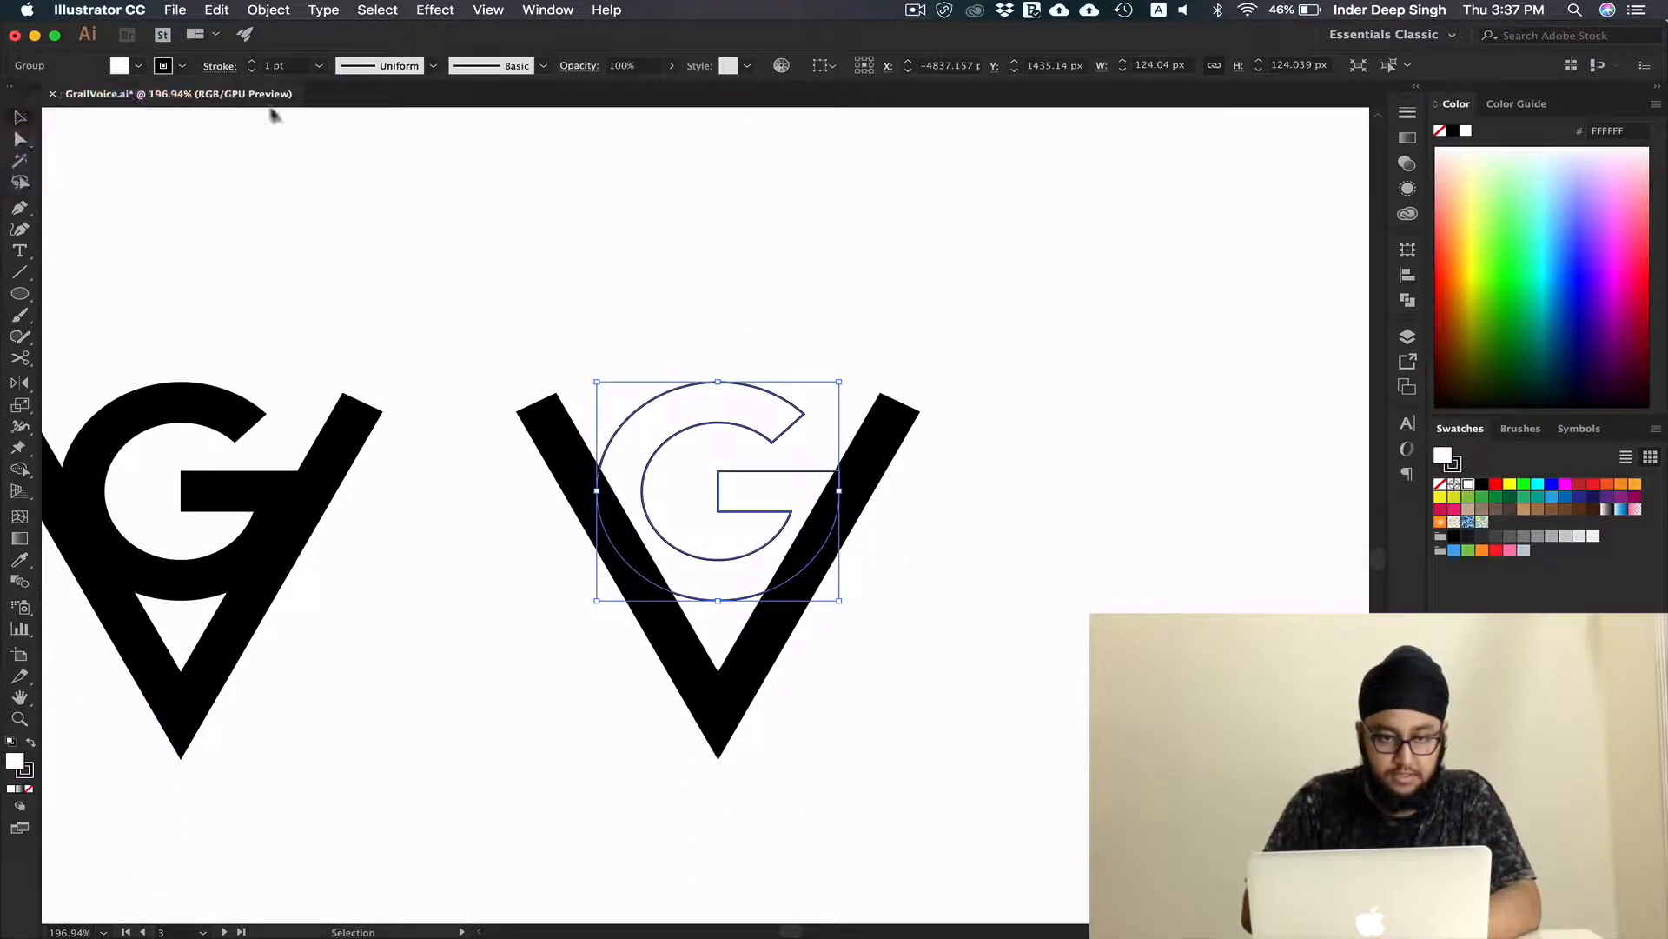
left_click(251, 66)
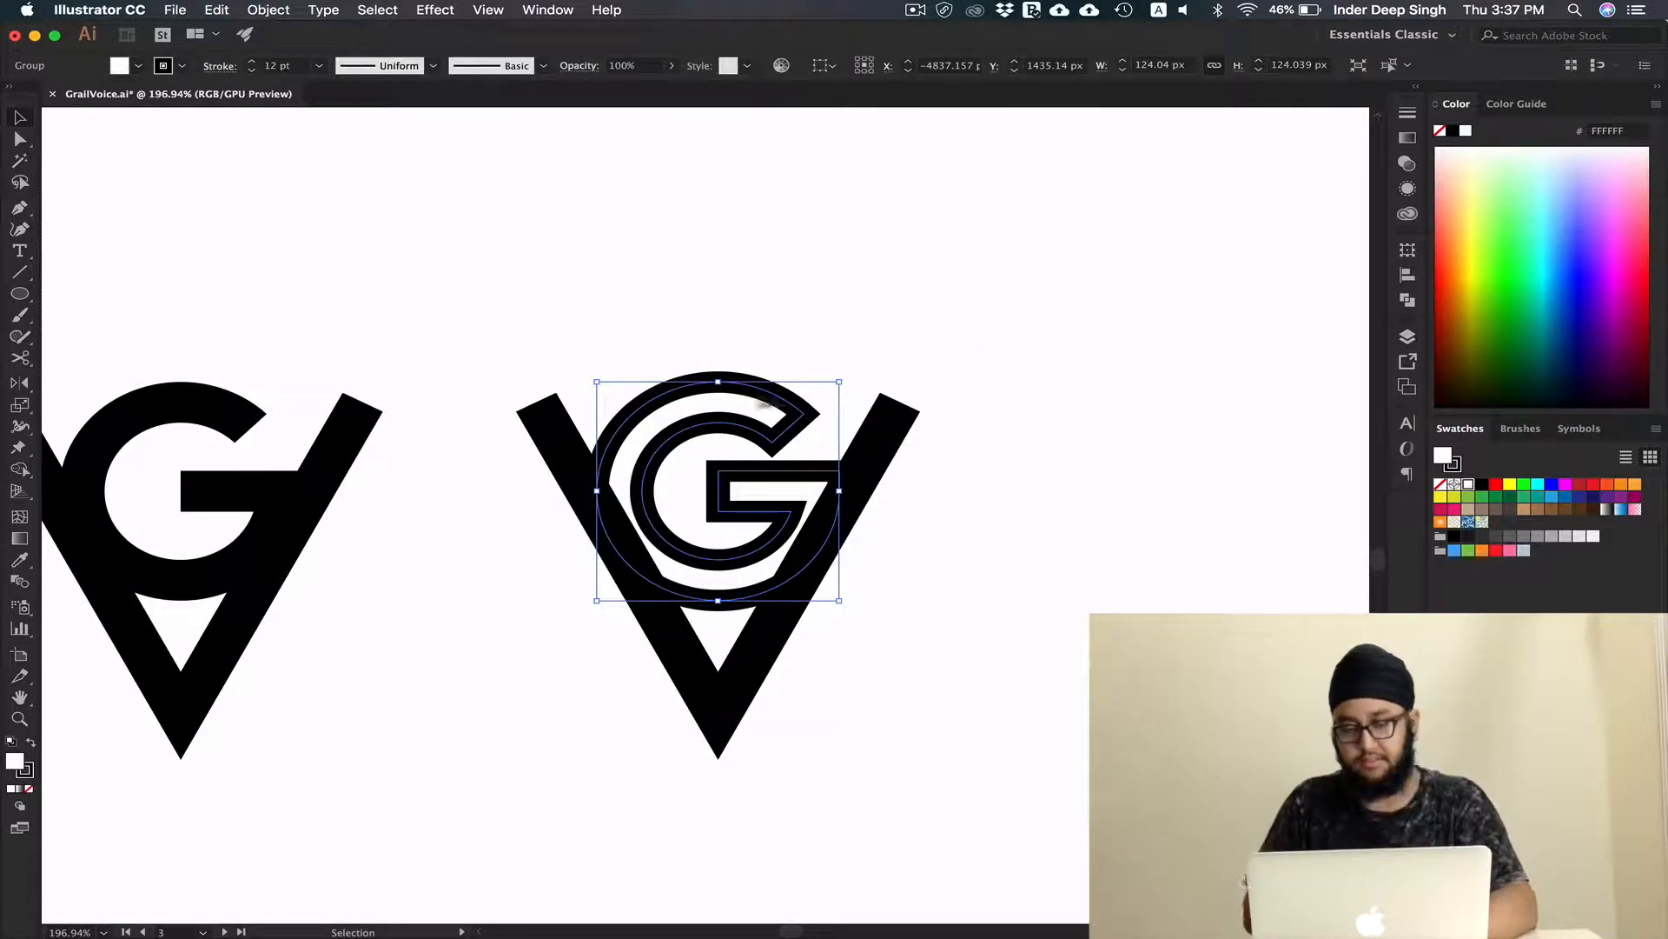
Align the G's 12 pt stroke to the outside of its path
left_click(1407, 114)
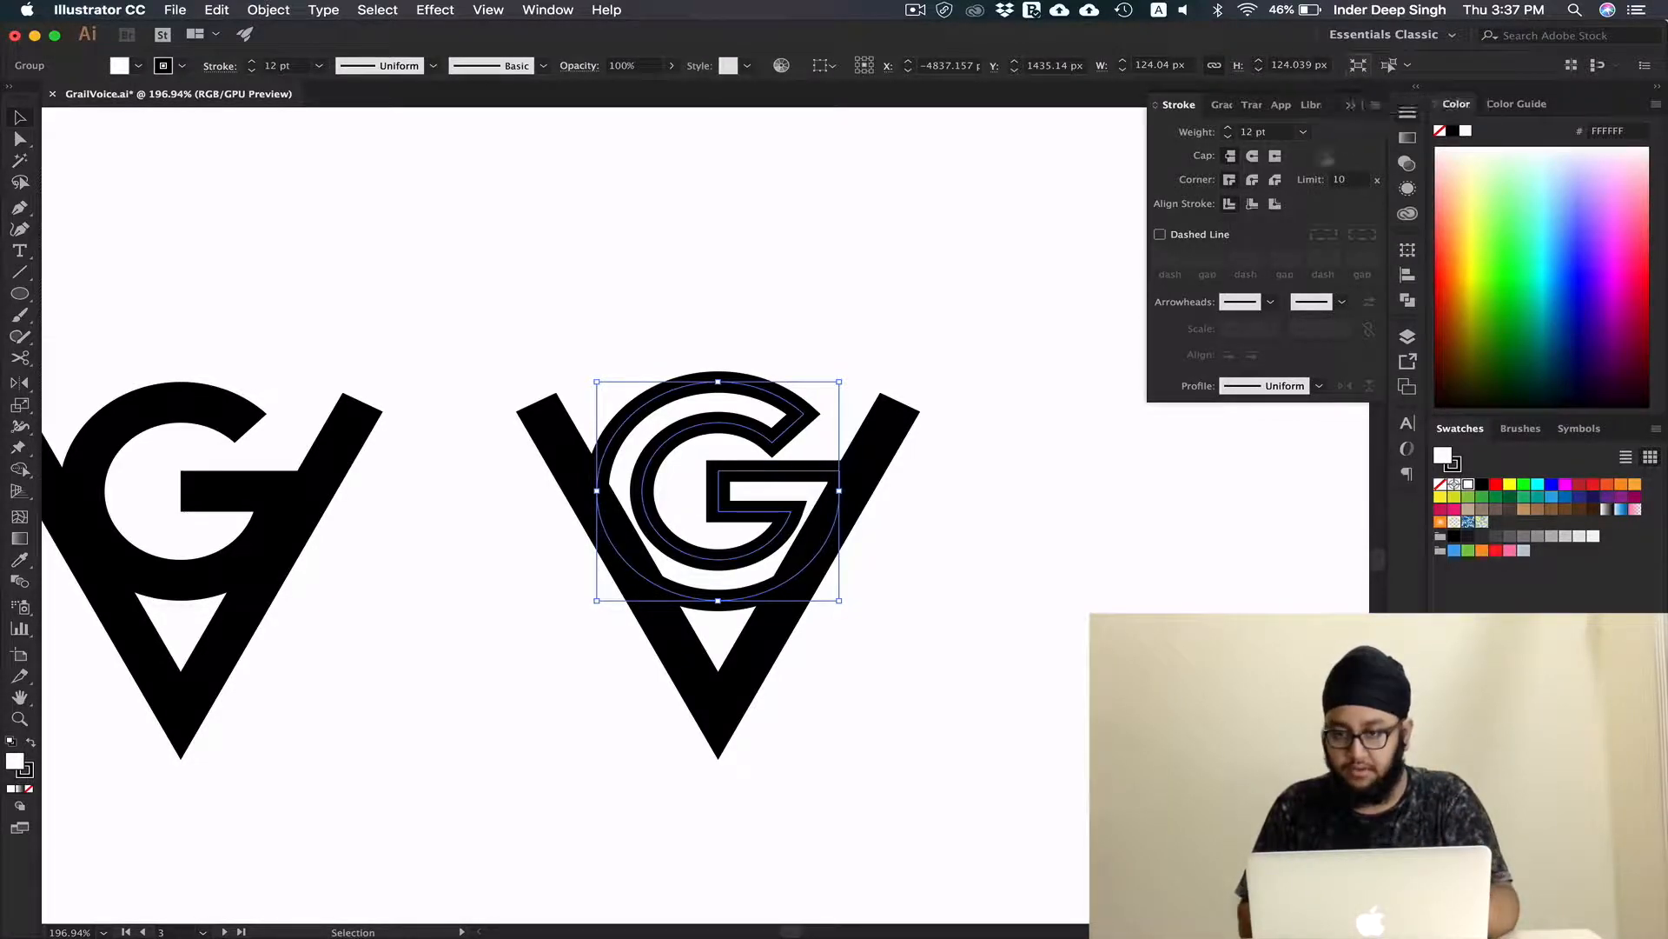
left_click(1271, 207)
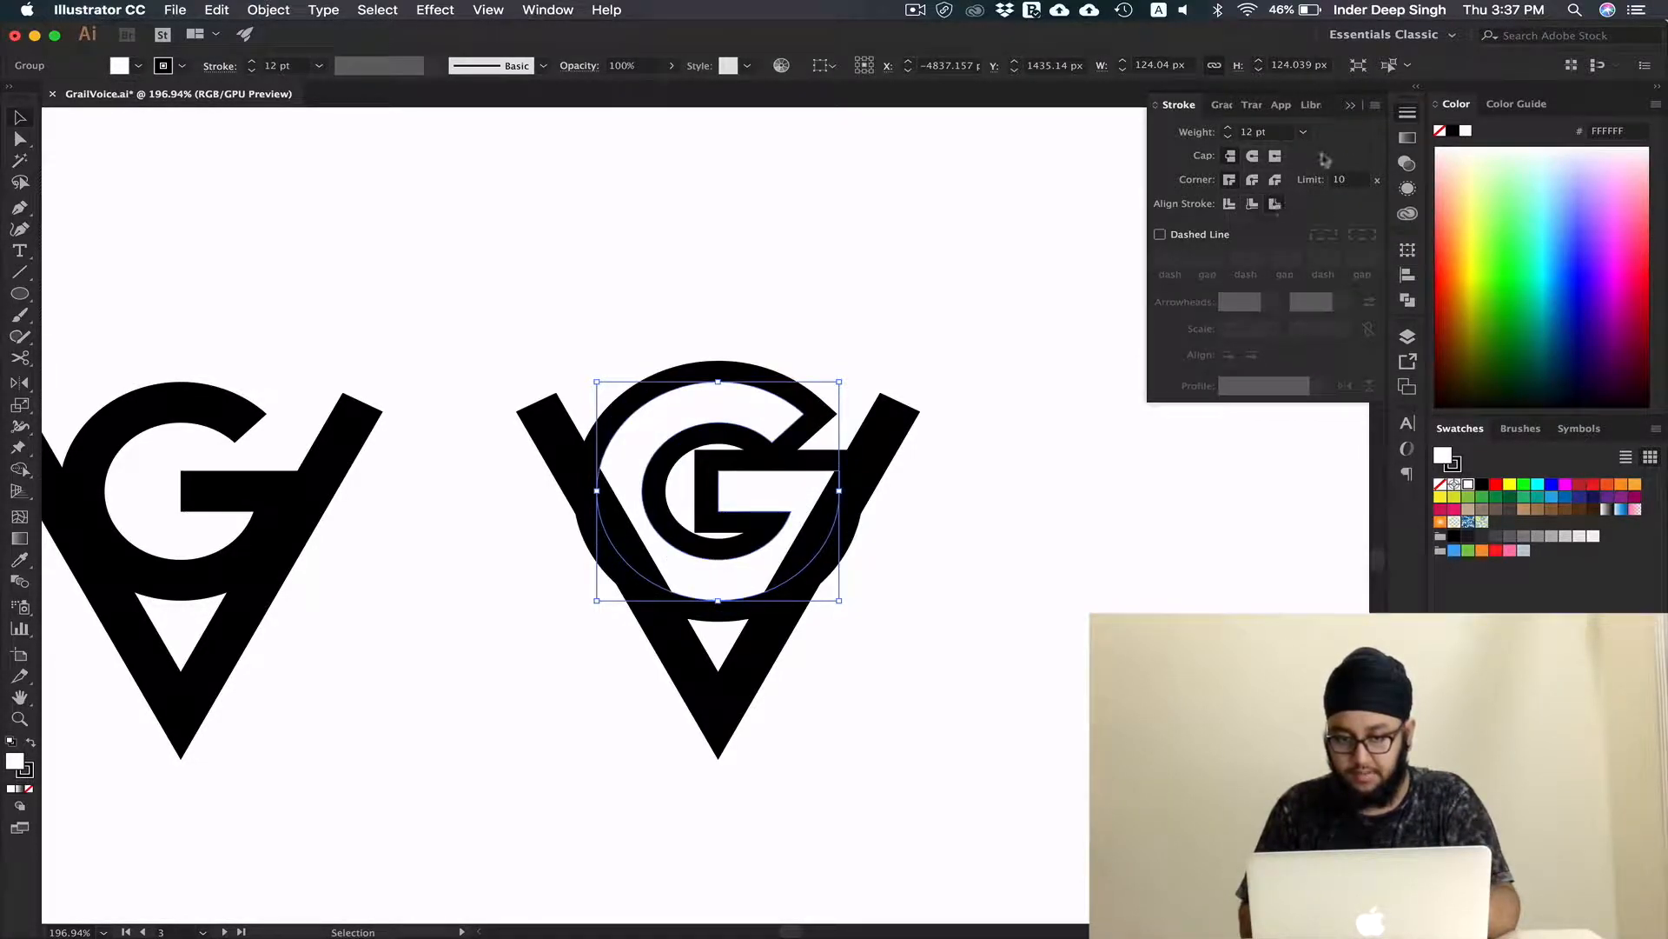
left_click(1351, 105)
left_click(1128, 264)
Compare with the V-shaped logos above, and scale the outlined G down proportionally to about 101 px wide within the V
scroll(1066, 524, "up", 8)
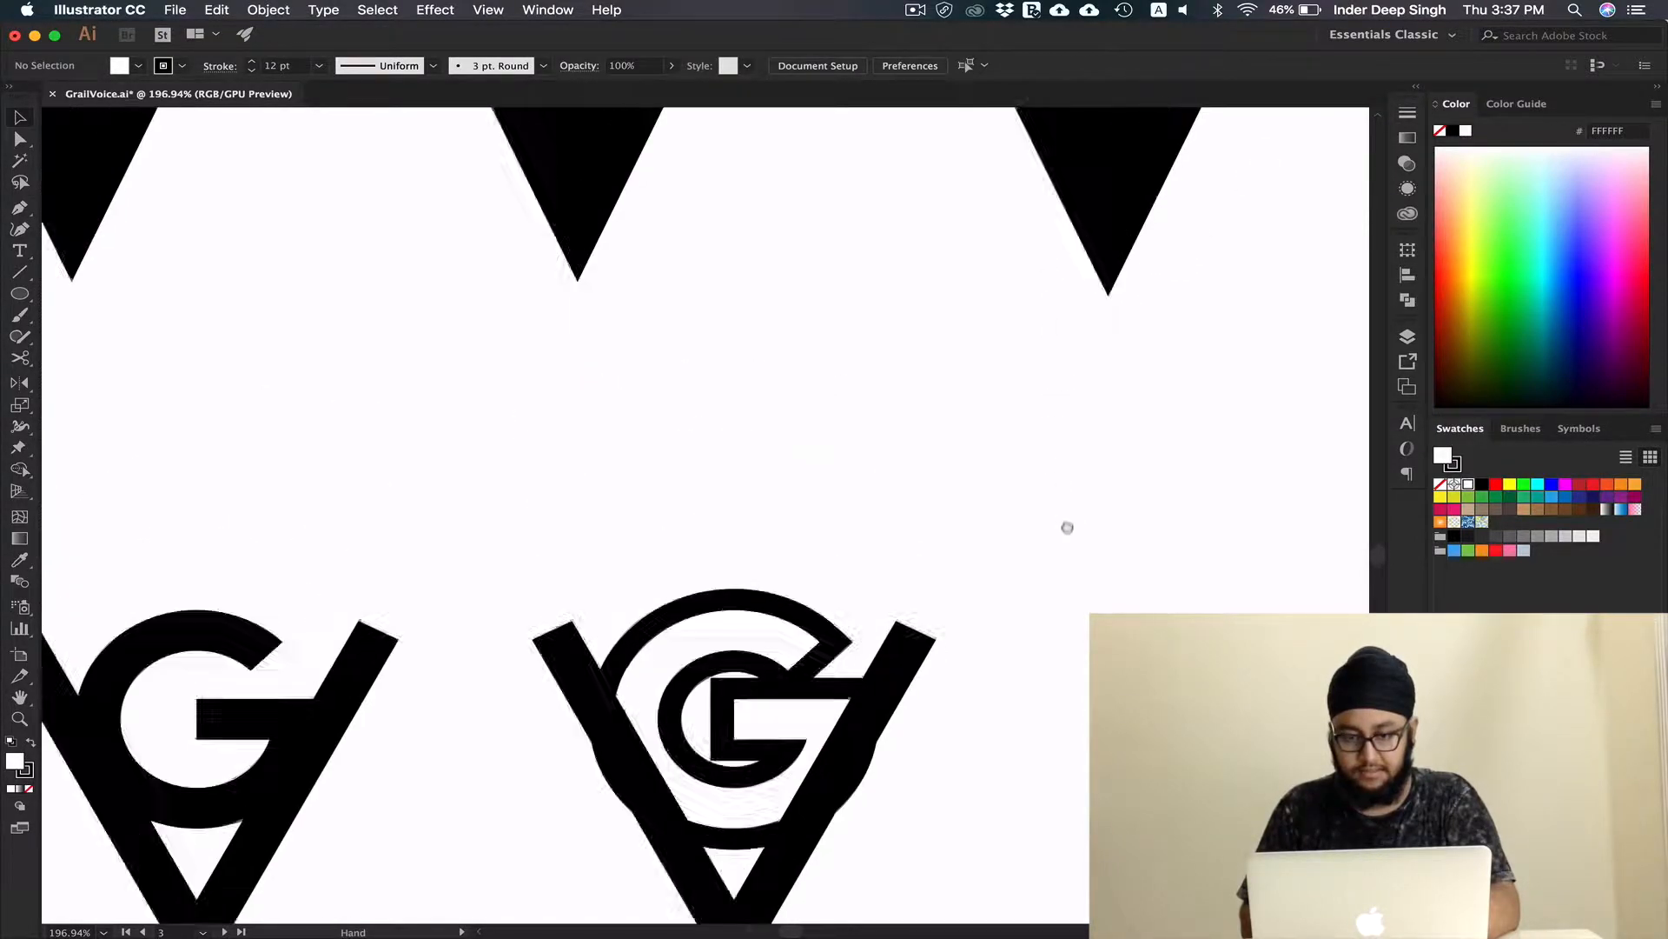
scroll(1052, 578, "up", 3)
scroll(1059, 594, "up", 2)
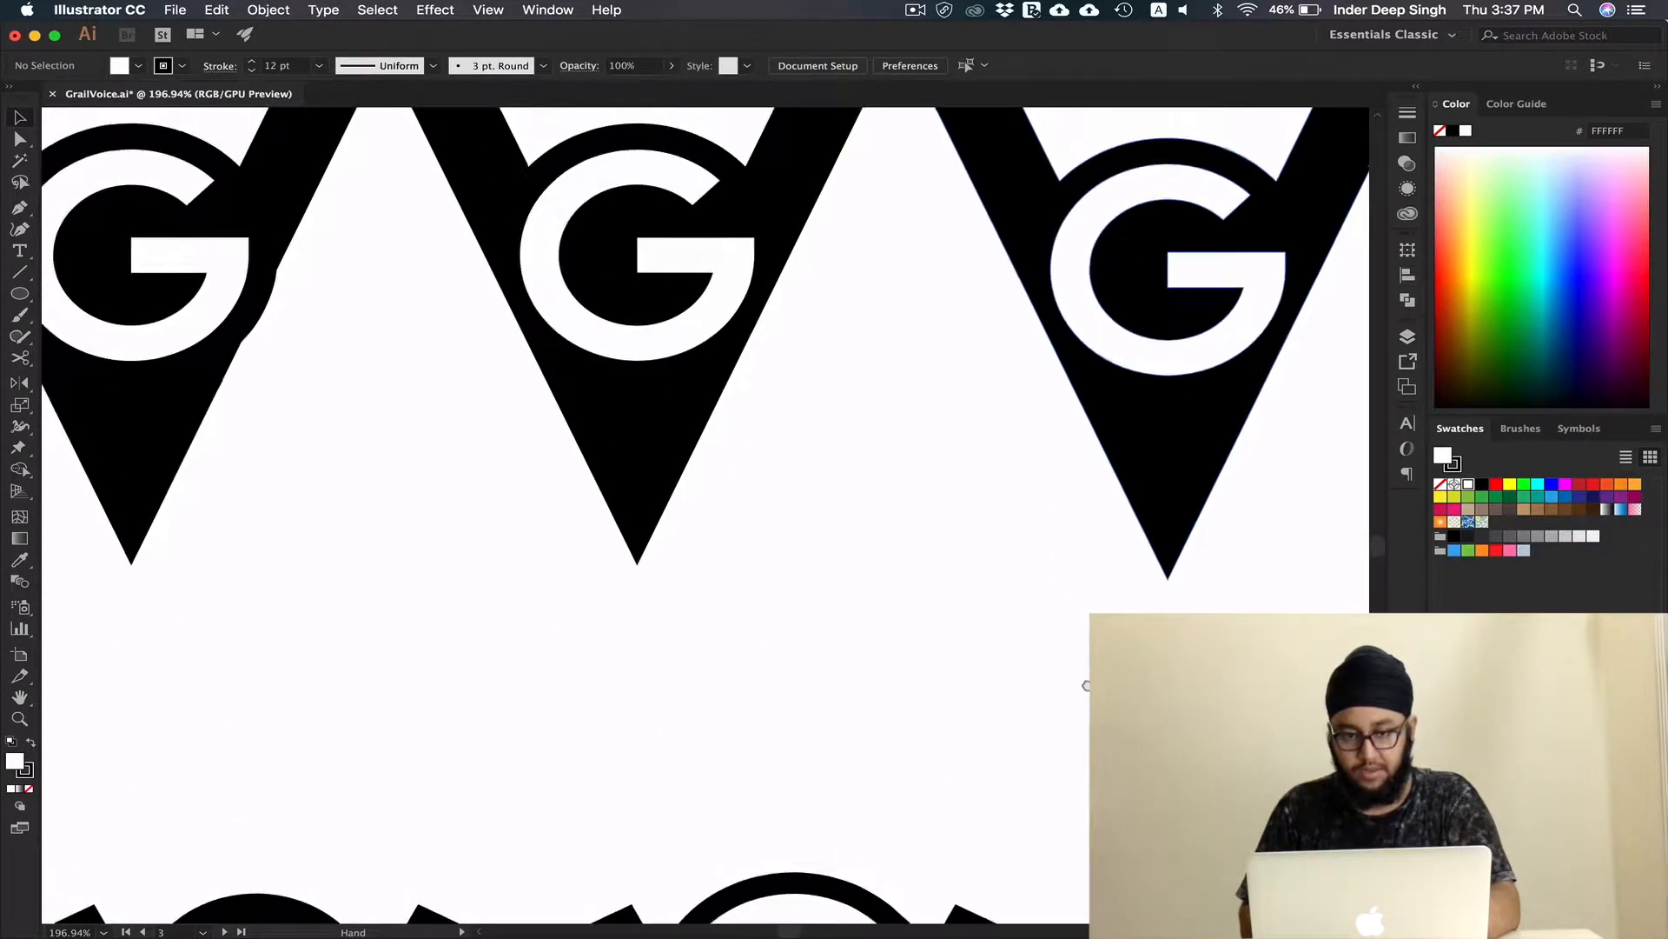
scroll(1035, 458, "down", 8)
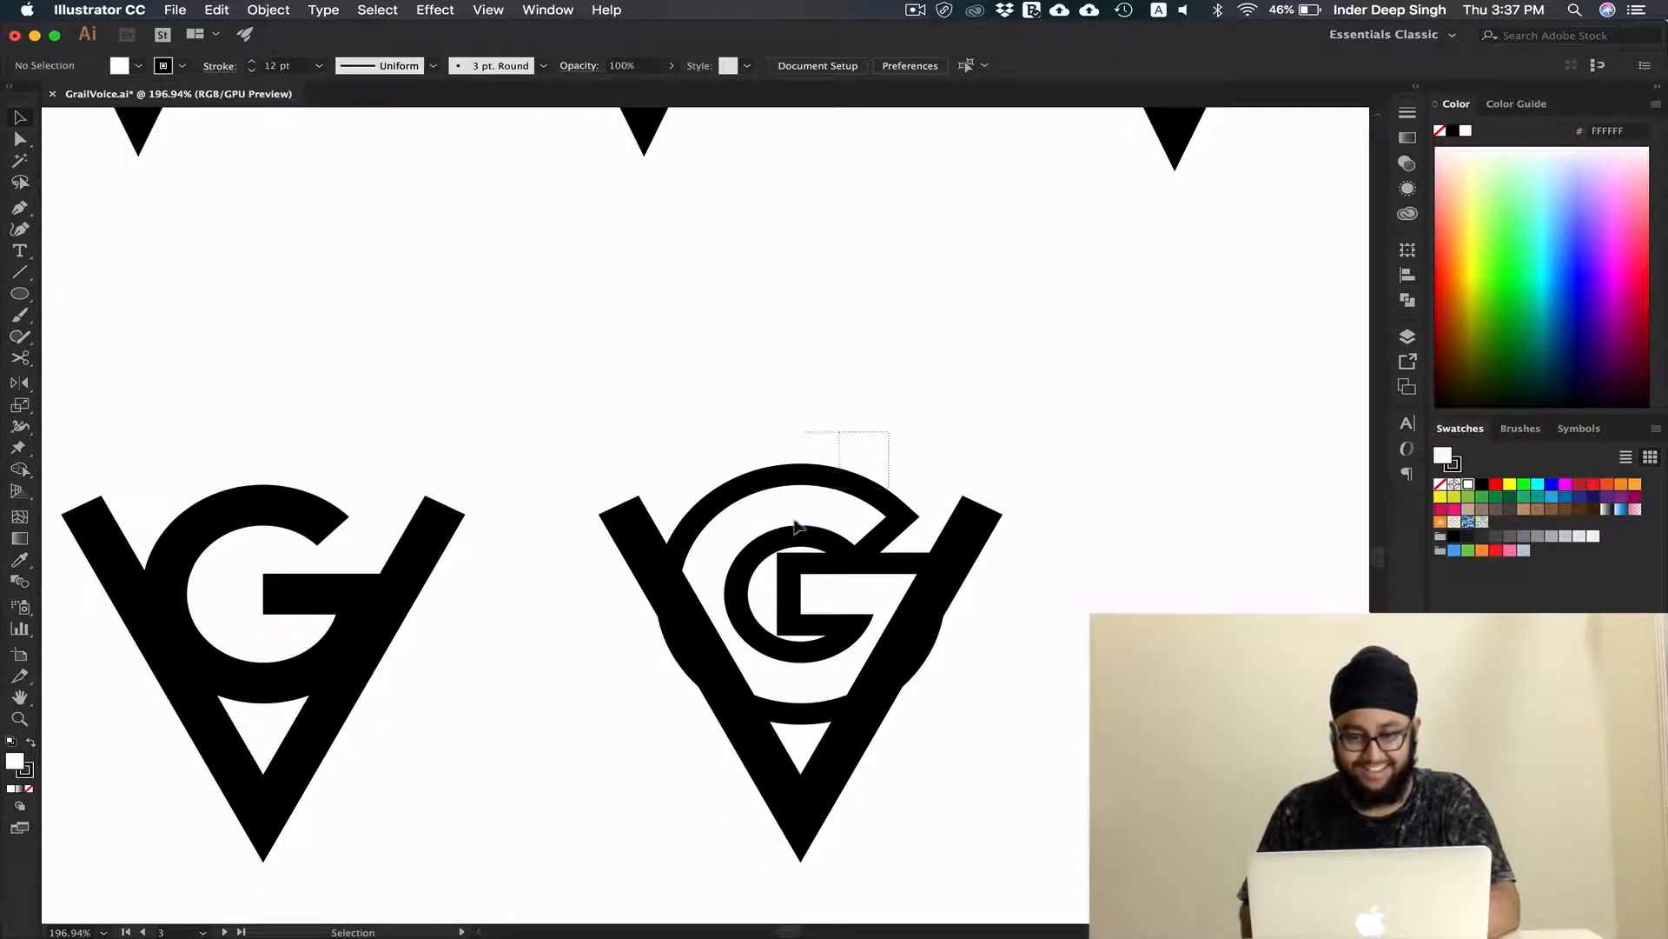
left_click(800, 528)
left_click_drag(799, 485, 800, 528)
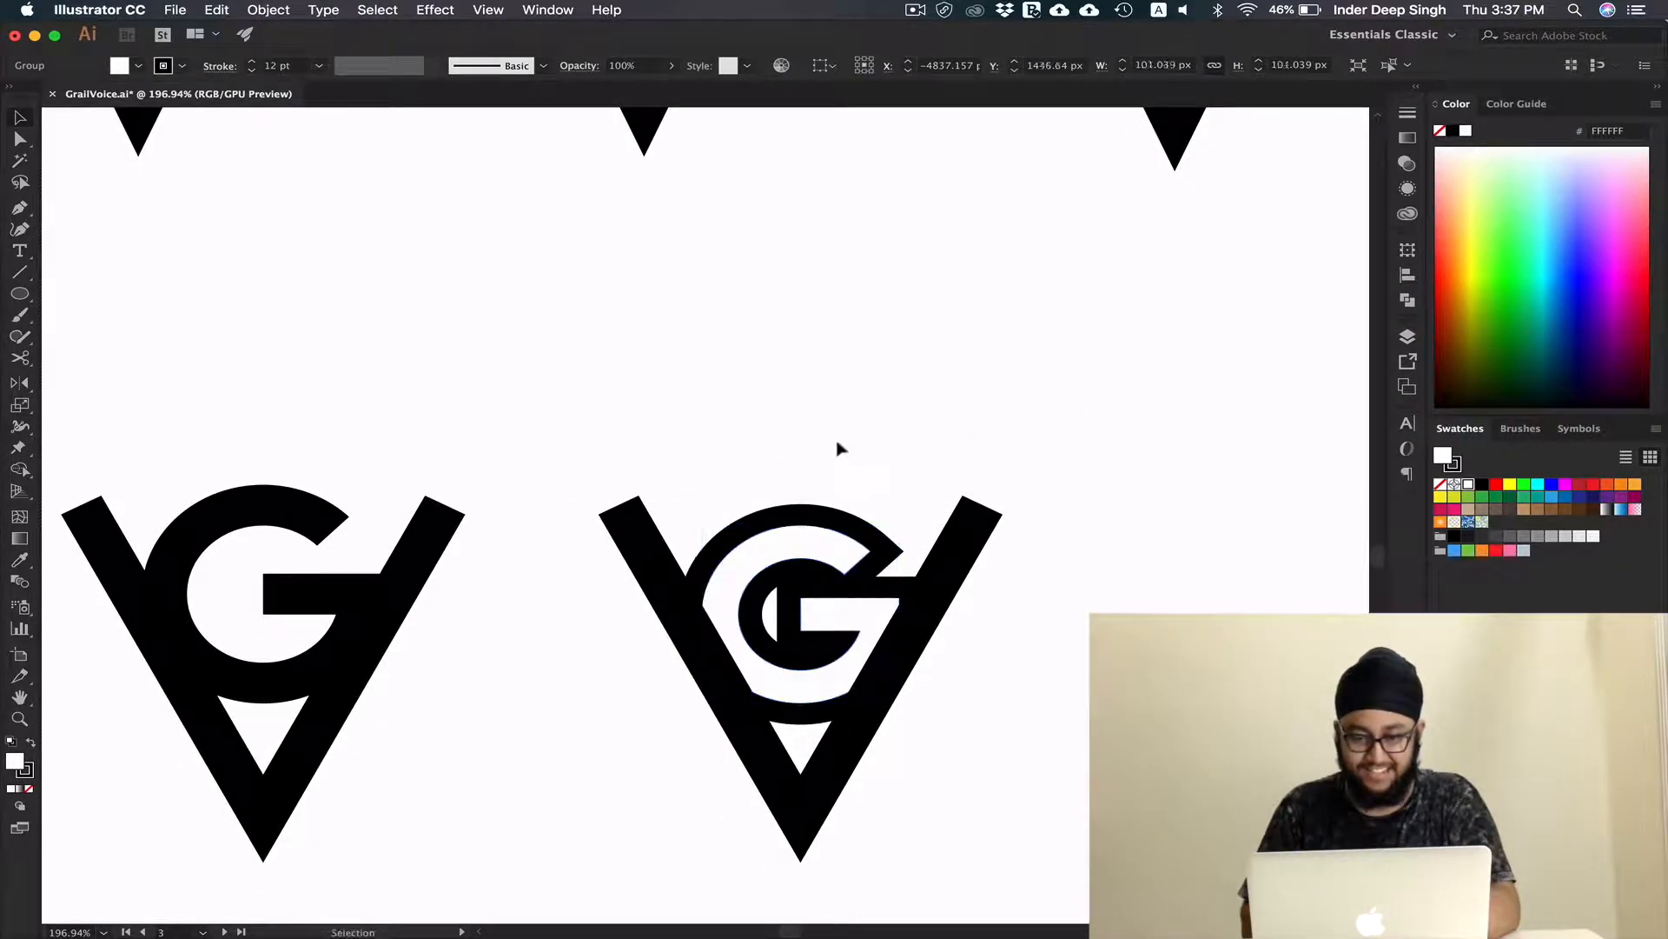
left_click(838, 446)
Bring the outlined G in front of the V in the duplicate mark
scroll(860, 421, "down", 2)
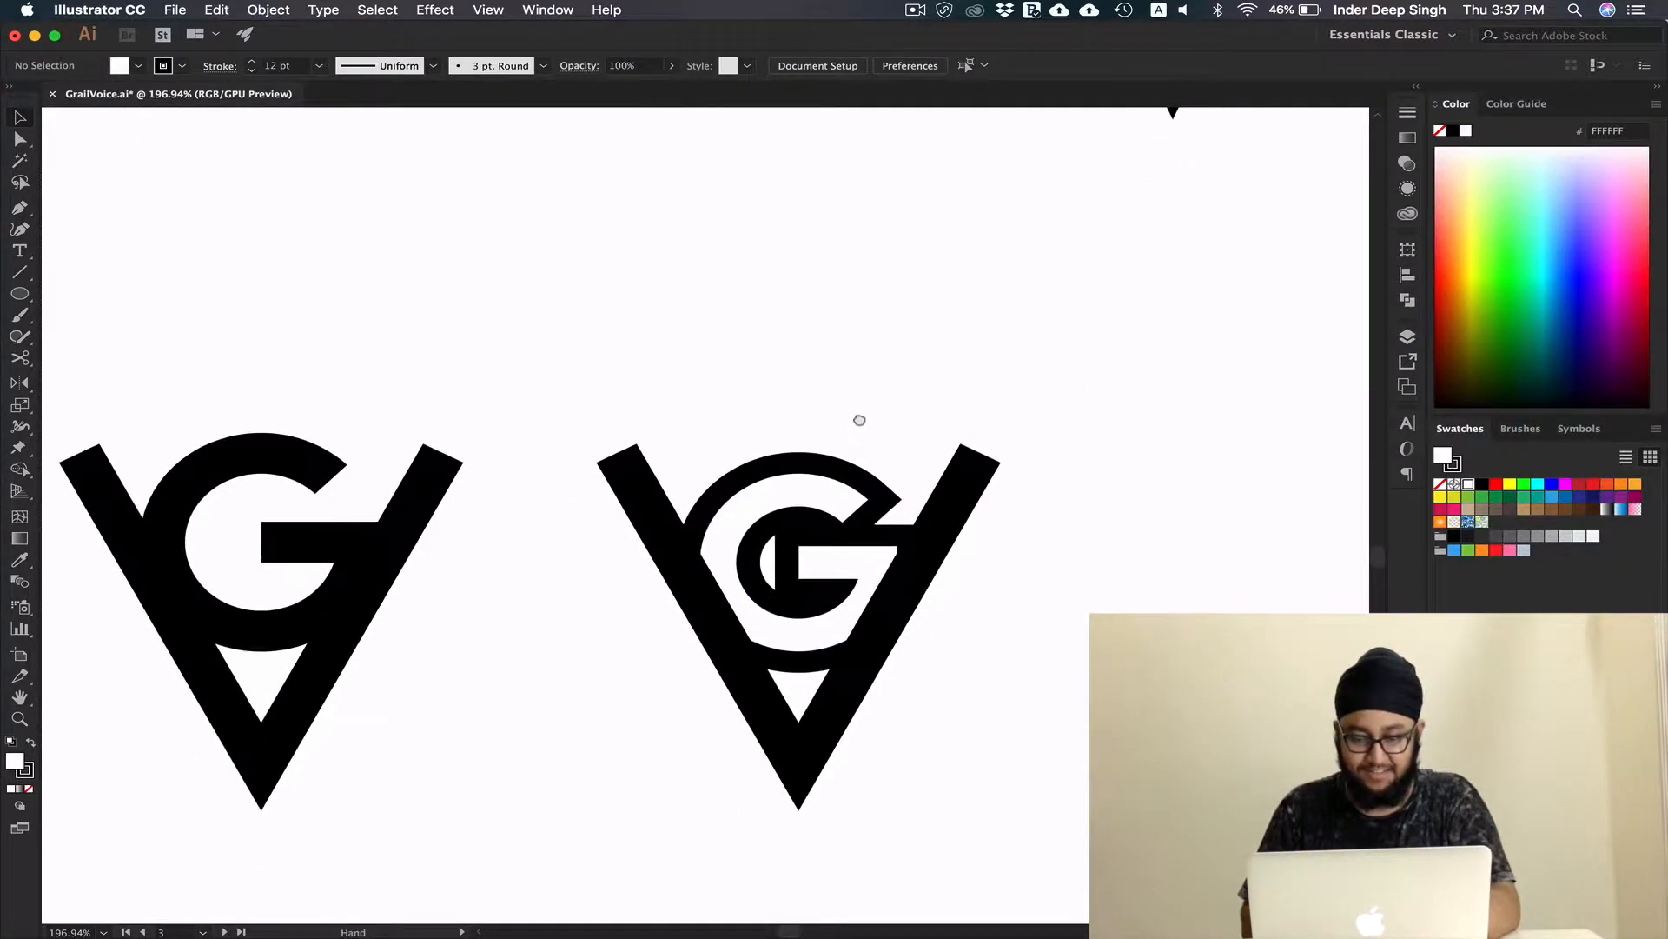
left_click(851, 354)
scroll(852, 357, "down", 3)
scroll(851, 294, "down", 2)
left_click_drag(849, 287, 845, 432)
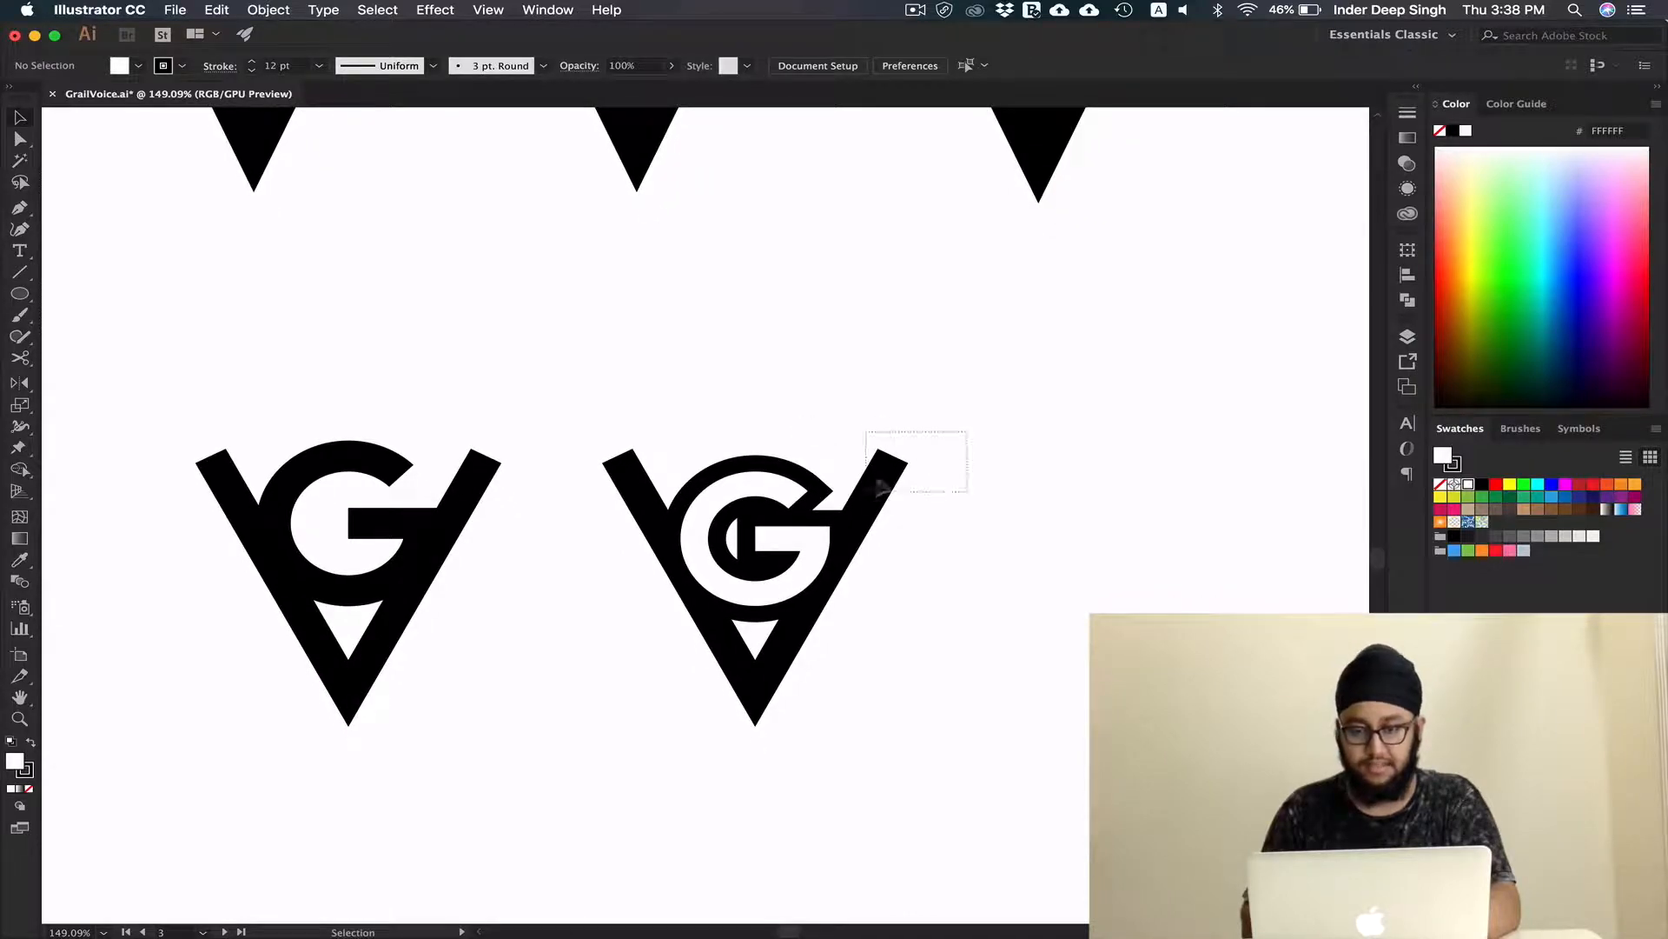
Set the stroke weight of the duplicate mark's V to 41 pt
left_click_drag(876, 488, 872, 490)
left_click(251, 63)
left_click(251, 63)
left_click(251, 63)
left_click(251, 62)
left_click(251, 63)
left_click(251, 63)
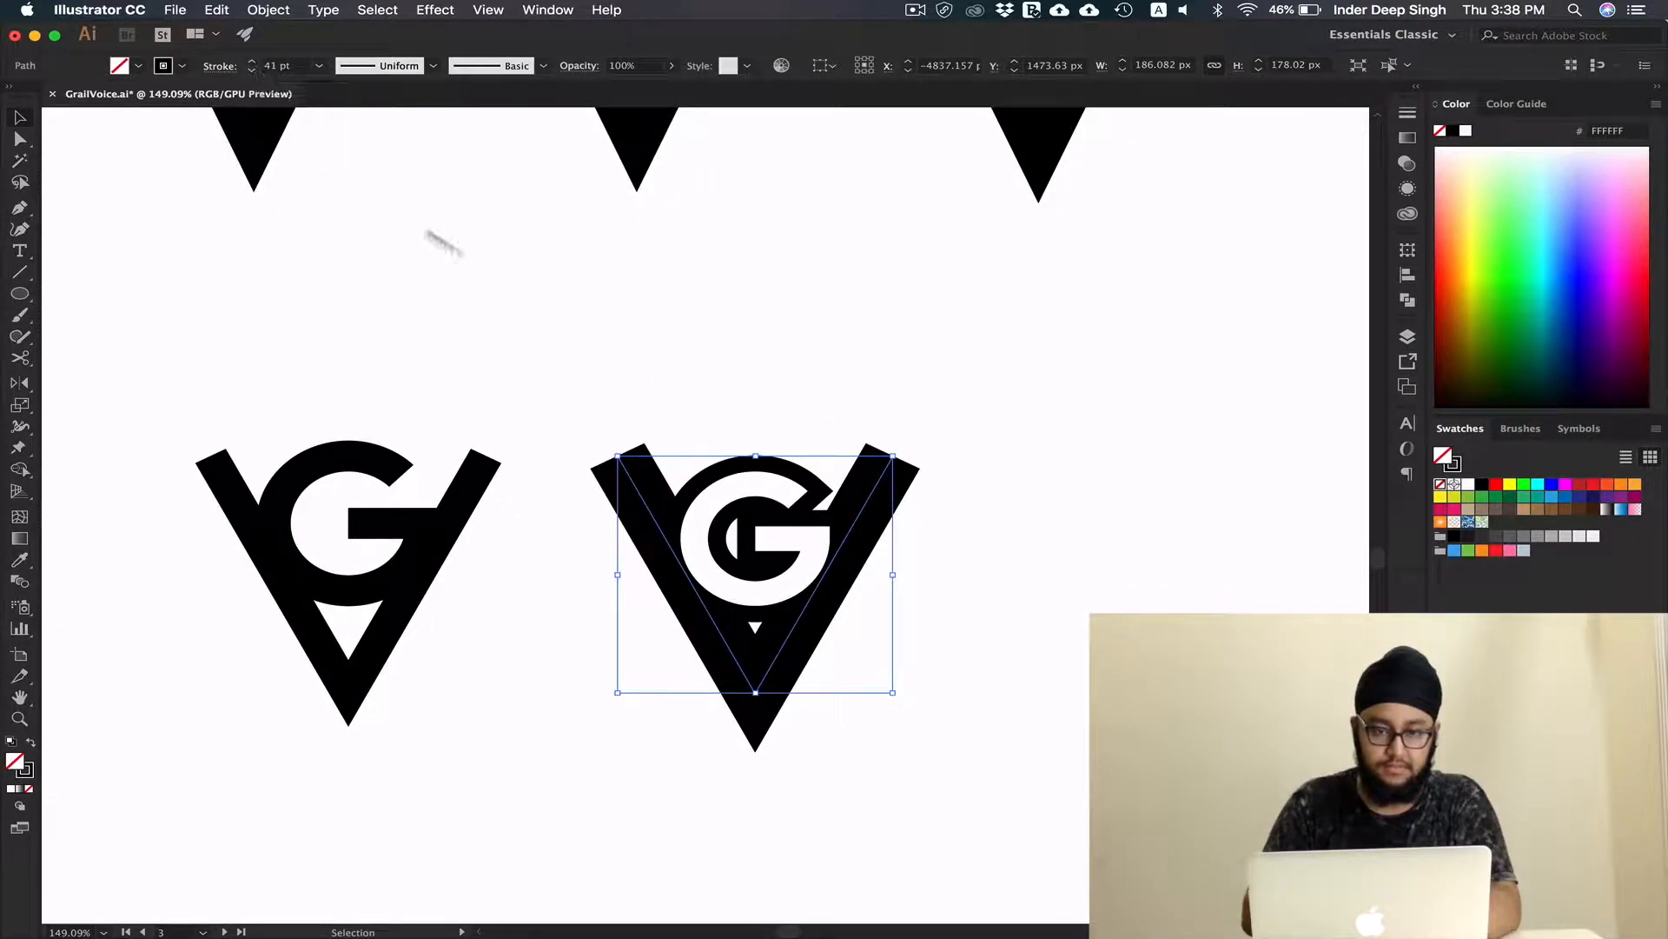
Undo the stroke, scaling and white-fill edits on the duplicate mark until its plain black G and V return
left_click(740, 395)
left_click_drag(788, 403, 834, 481)
key("a")
key("super+z")
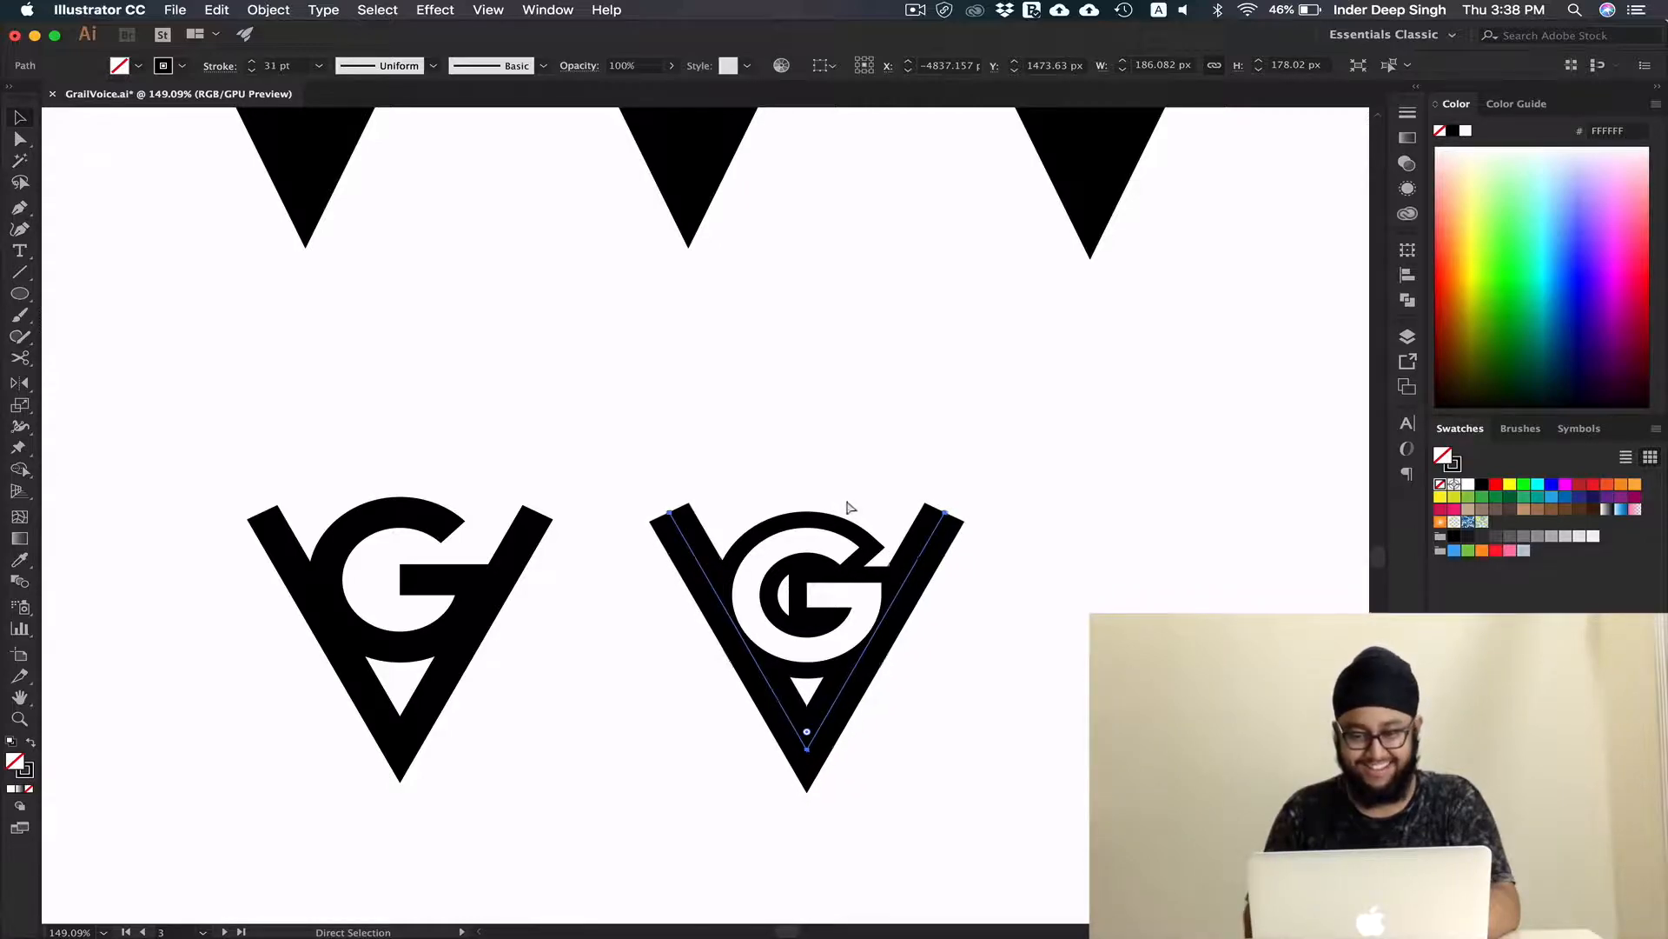
key("super+z")
key("super+z")
key("super+z")
key("super+z")
key("super+z")
key("super+z")
key("super+z")
key("super+z")
key("super+z")
key("super+z")
key("super+z")
key("super+z")
key("super+z")
key("super+z")
key("super+z")
key("super+z")
key("super+z")
key("shift+super+z")
key("shift+super+z")
key("shift+super+z")
key("shift+super+z")
key("shift+super+z")
key("shift+super+z")
key("shift+super+z")
key("shift+super+z")
key("super+z")
key("super+z")
key("super+z")
key("super+z")
key("super+z")
key("super+z")
key("super+z")
key("super+z")
key("super+z")
key("super+z")
key("super+z")
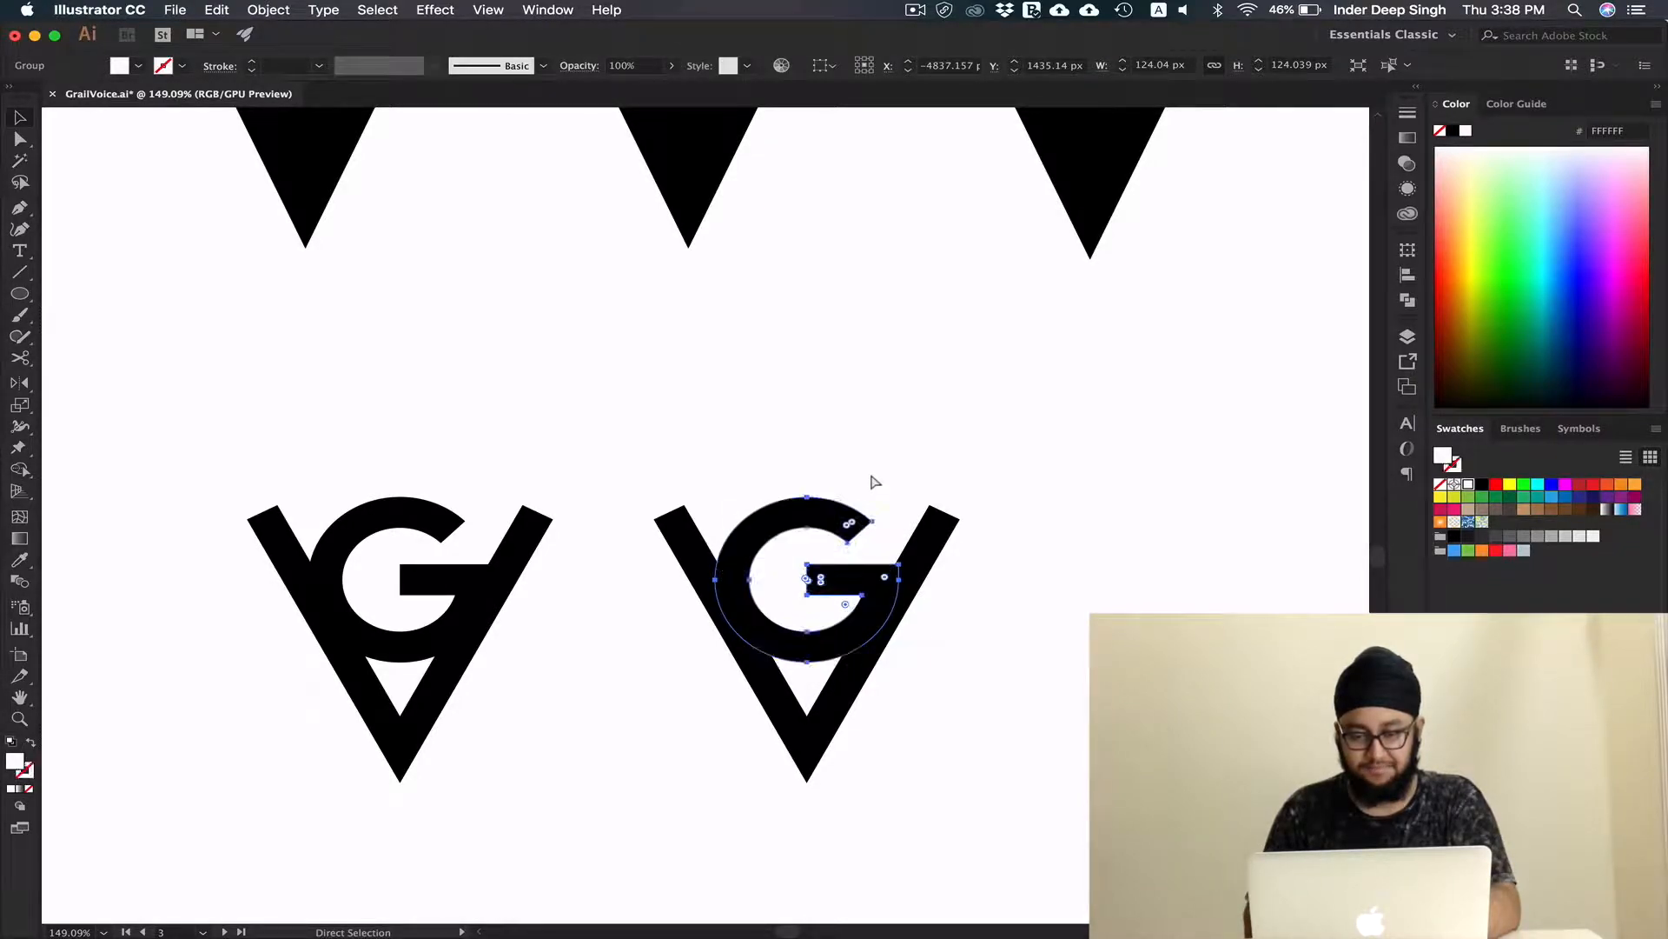
key("super+z")
left_click(894, 484)
scroll(894, 484, "down", 3)
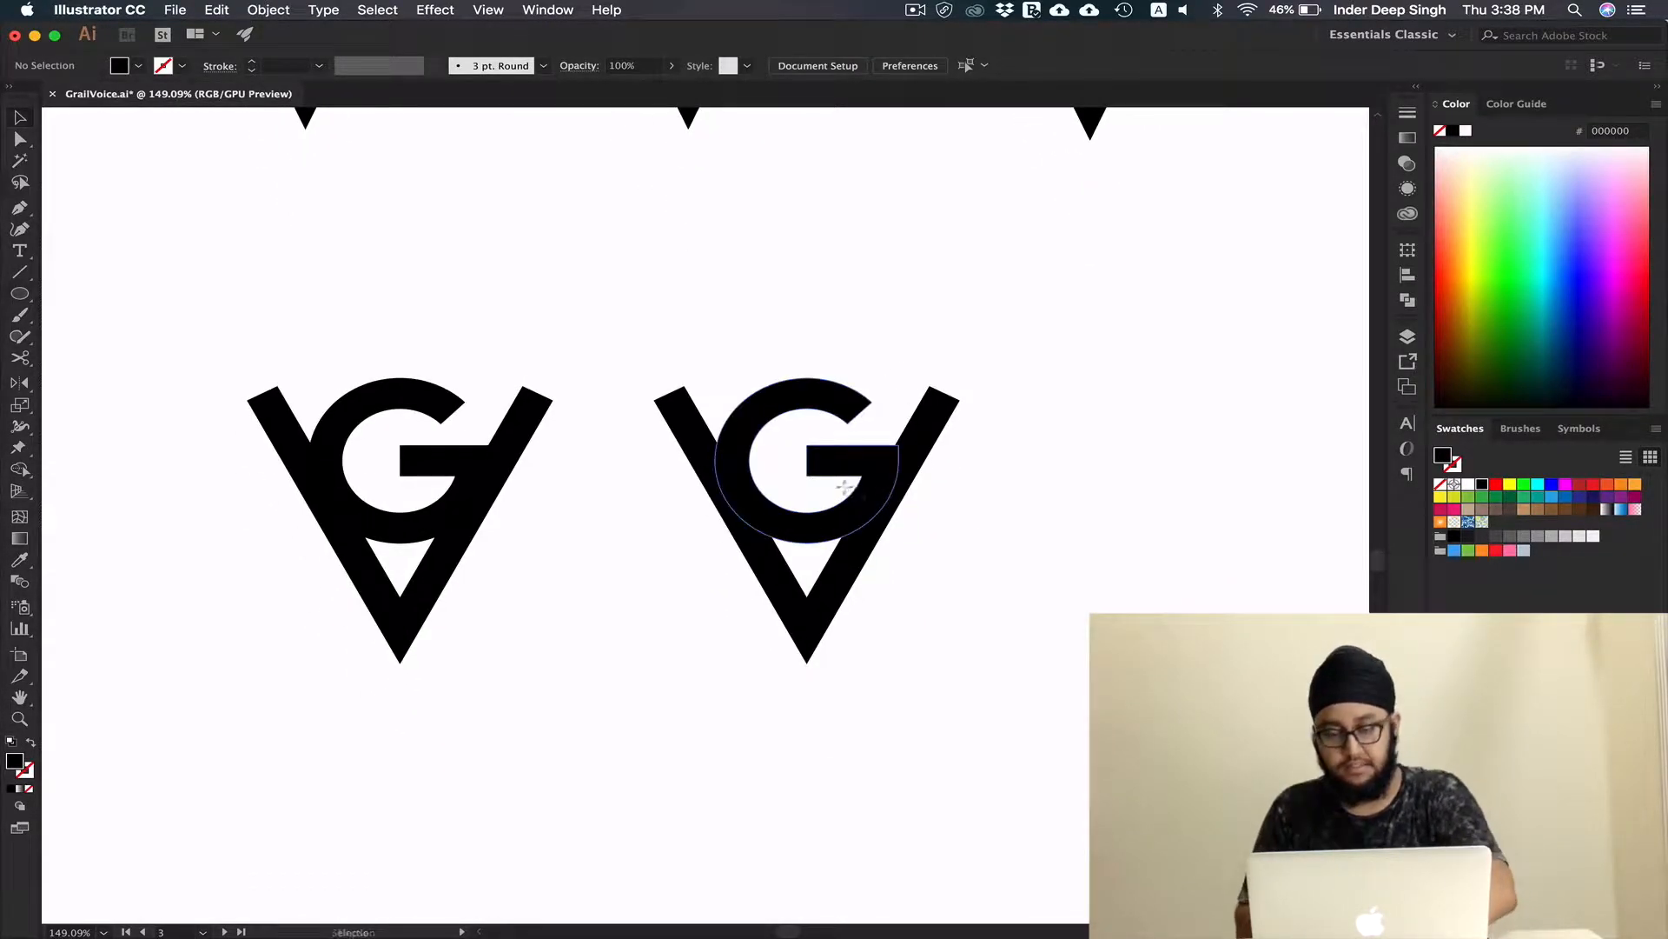
Draw a black ellipse centred on the duplicate mark's G, slightly larger than the letter
key("l")
left_click_drag(809, 460, 919, 521)
left_click(917, 582, "super")
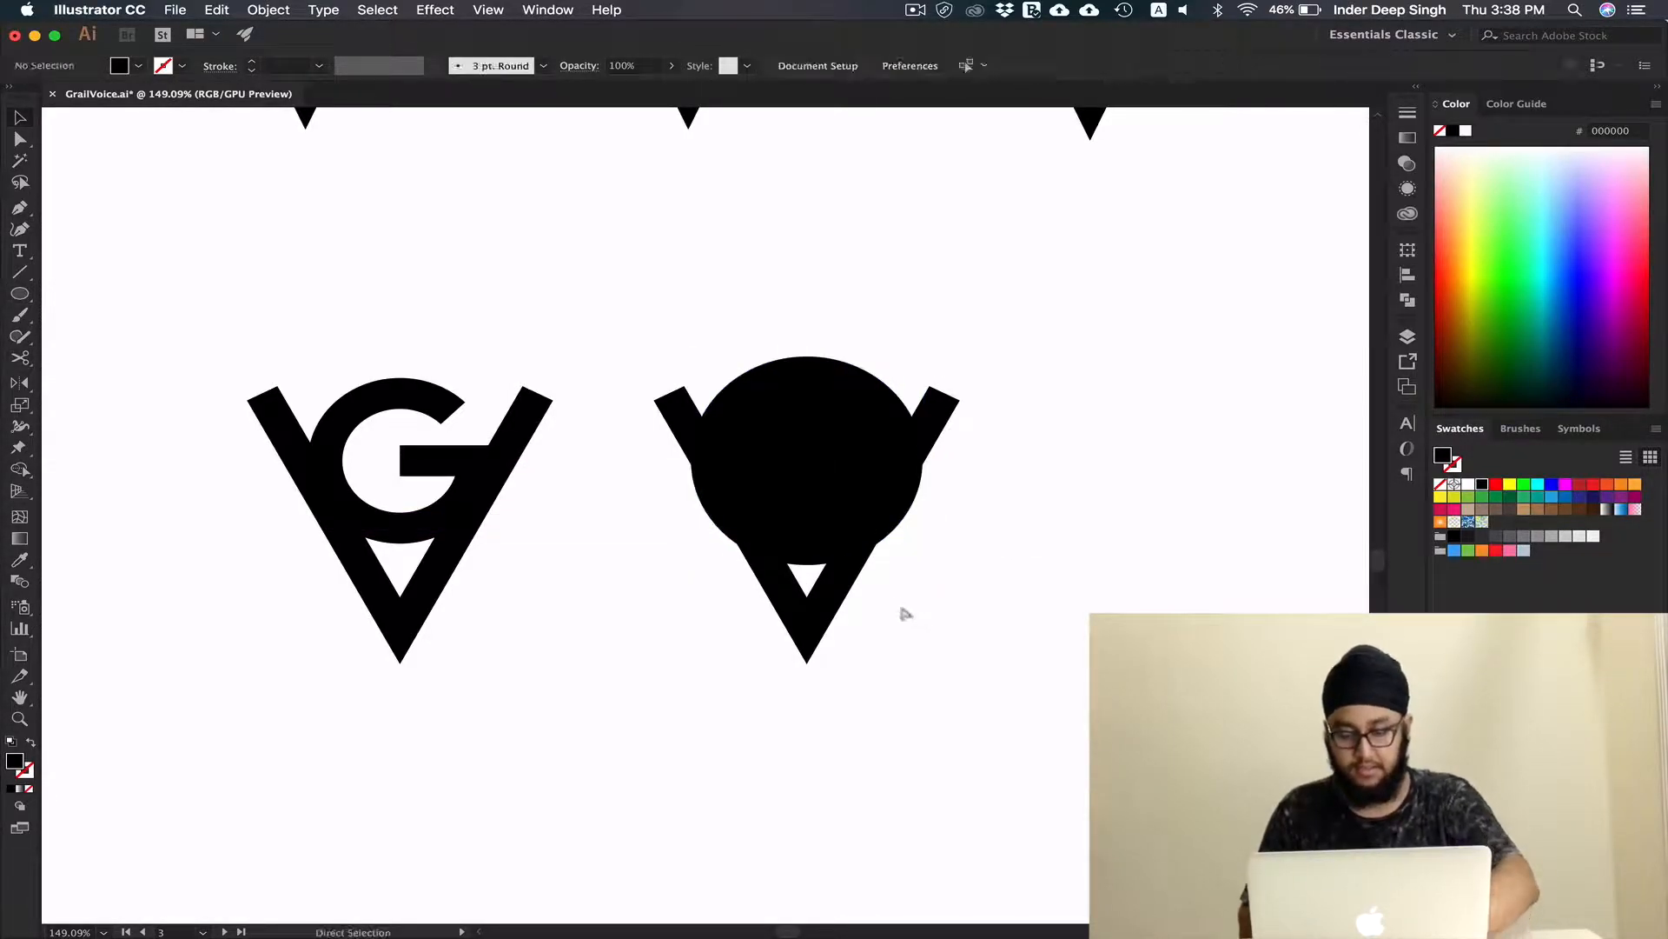
Fill the duplicate mark's G white so it stands out against the black ellipse
key("super+y")
left_click(857, 404, "super")
key("super+y")
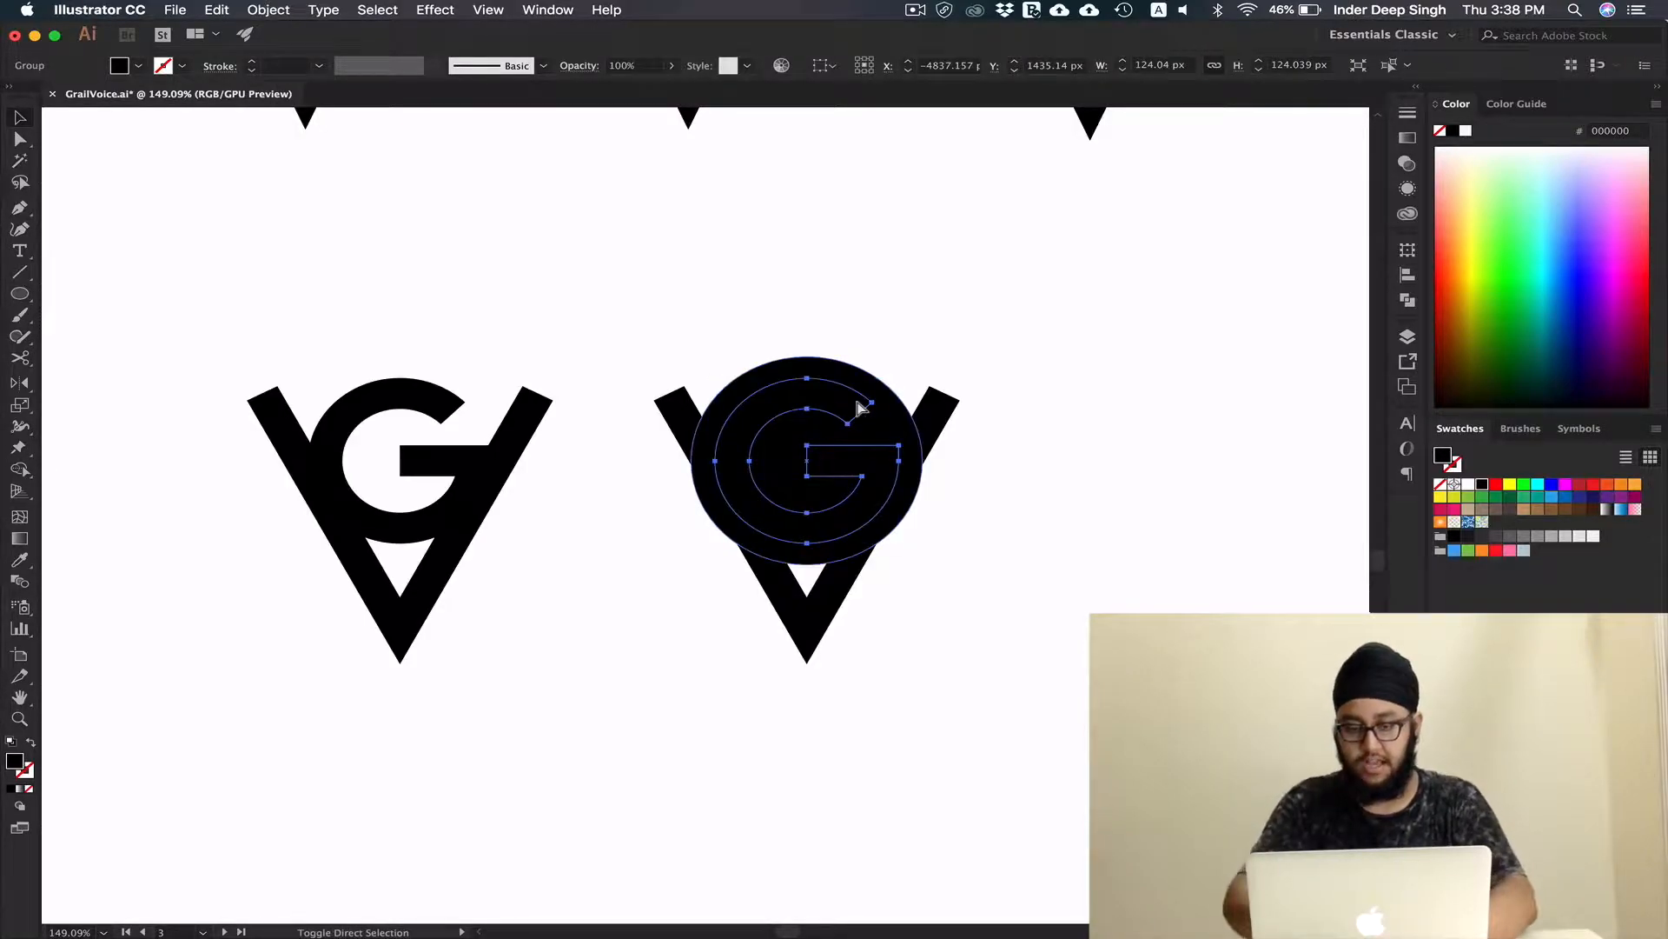
left_click(1467, 486)
left_click(1091, 549)
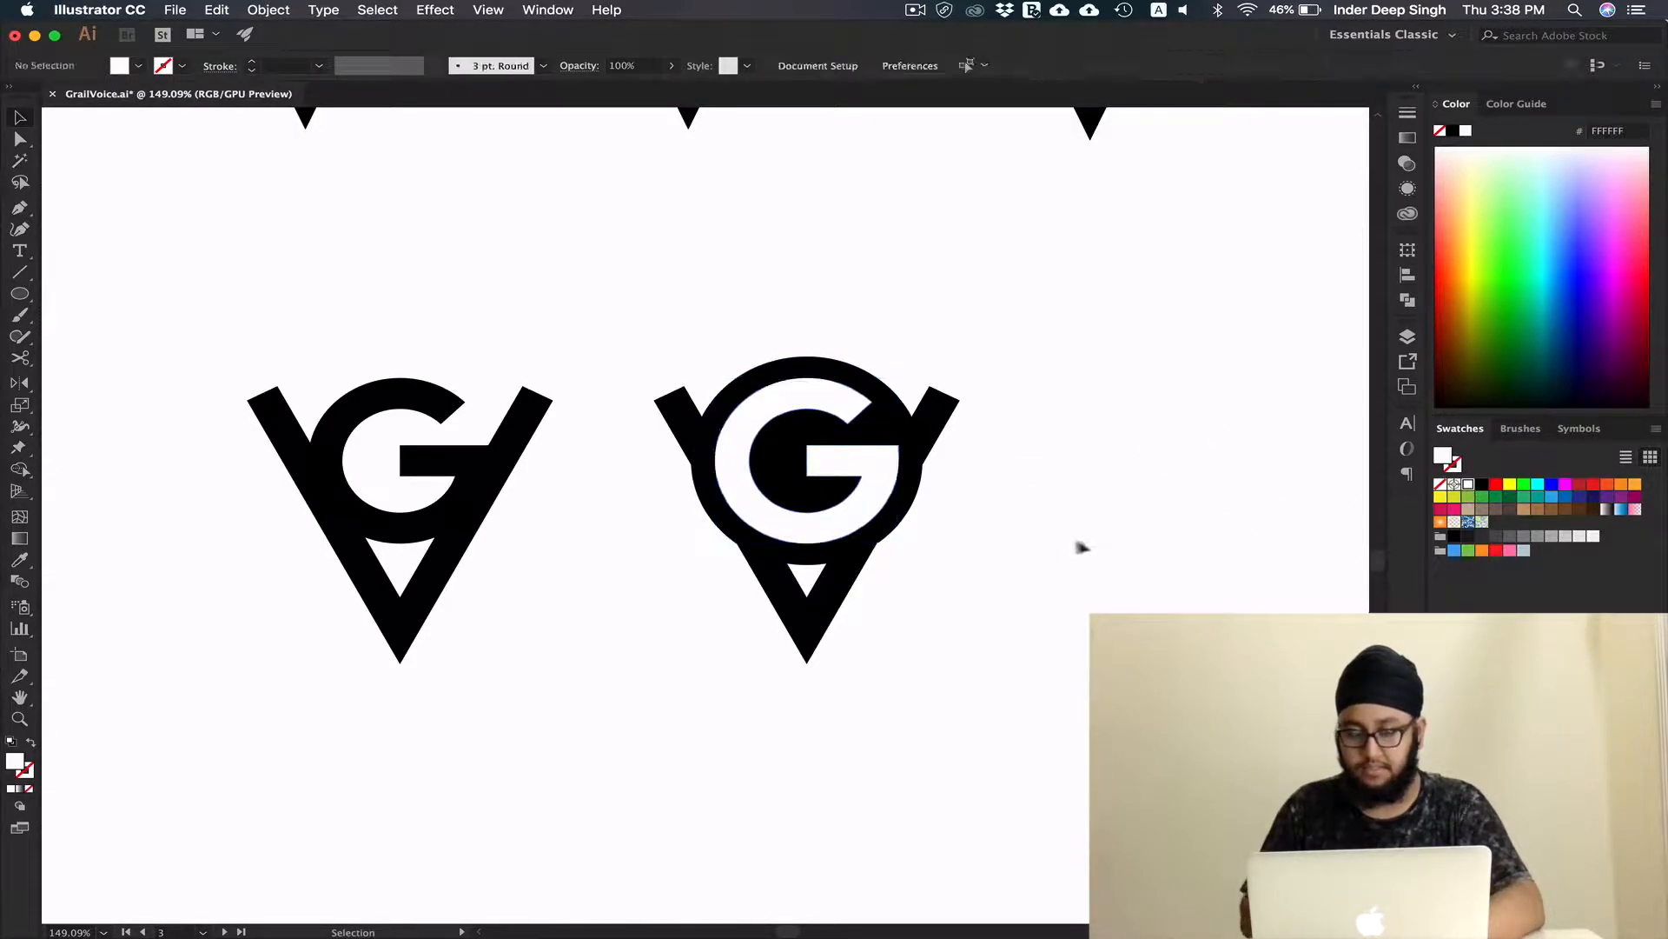
Scale the ellipse and G down together inside the V until the G is about 99 px wide
left_click_drag(966, 609, 1146, 705)
left_click_drag(962, 387, 939, 474)
left_click_drag(989, 416, 1031, 300)
left_click_drag(875, 296, 801, 400)
left_click(911, 314)
scroll(902, 329, "down", 5)
left_click_drag(960, 365, 685, 685)
left_click(869, 691)
scroll(869, 713, "up", 5)
Scale the white G down slightly further about its centre within the black ellipse
left_click(830, 609)
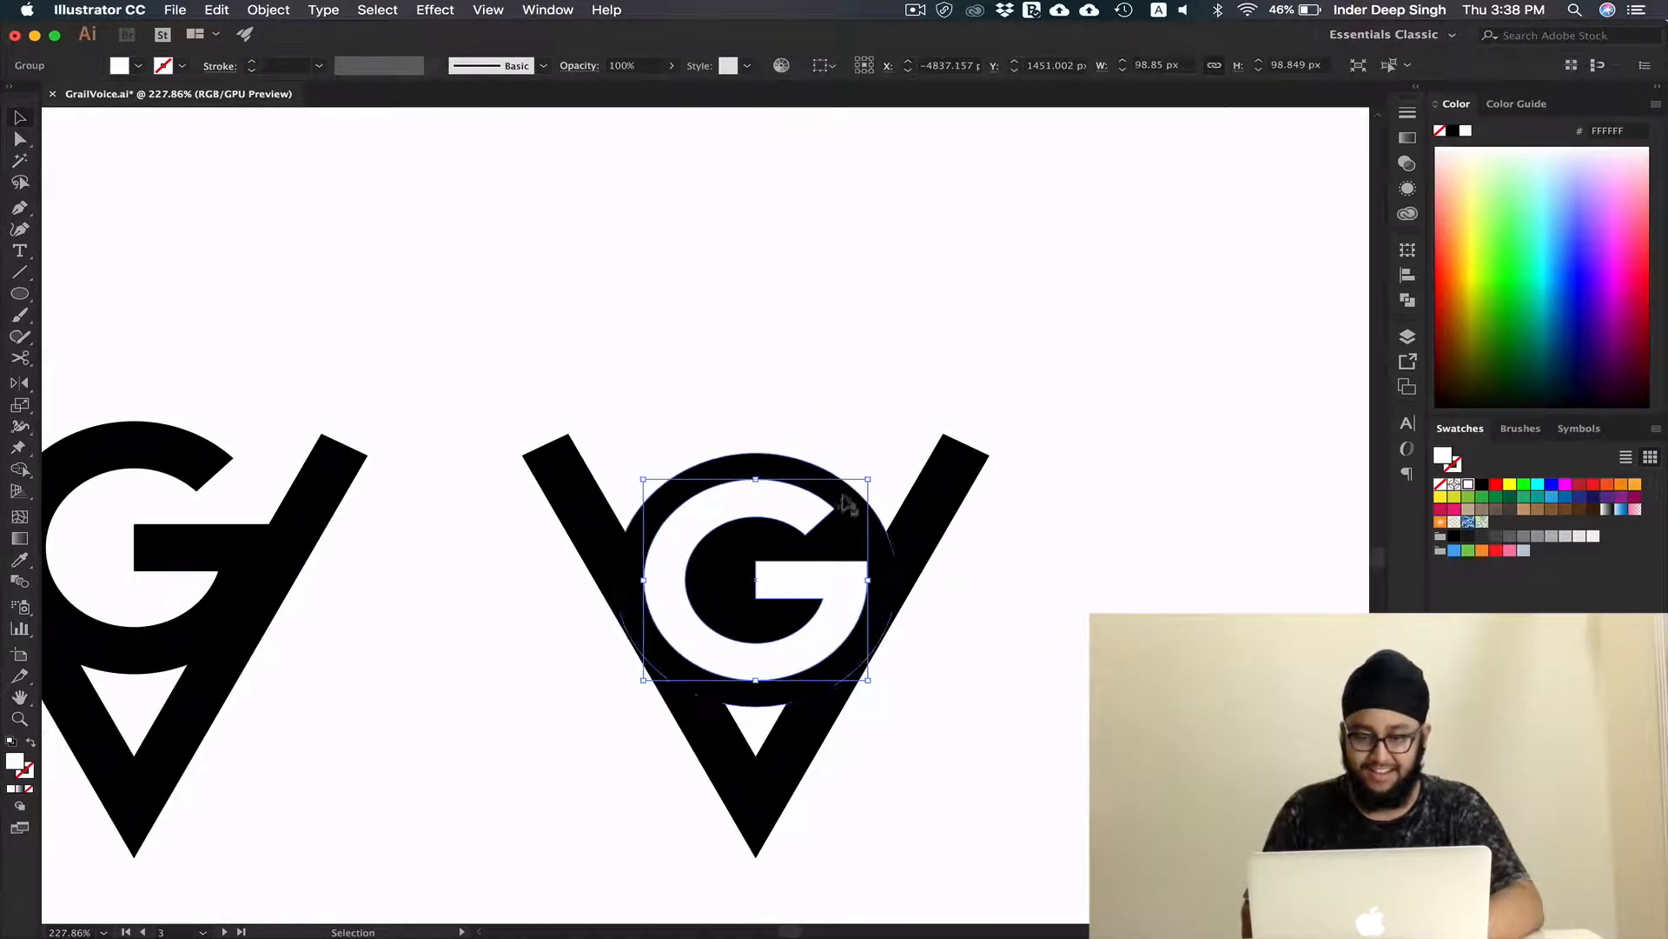
left_click_drag(869, 477, 856, 490)
left_click(834, 469)
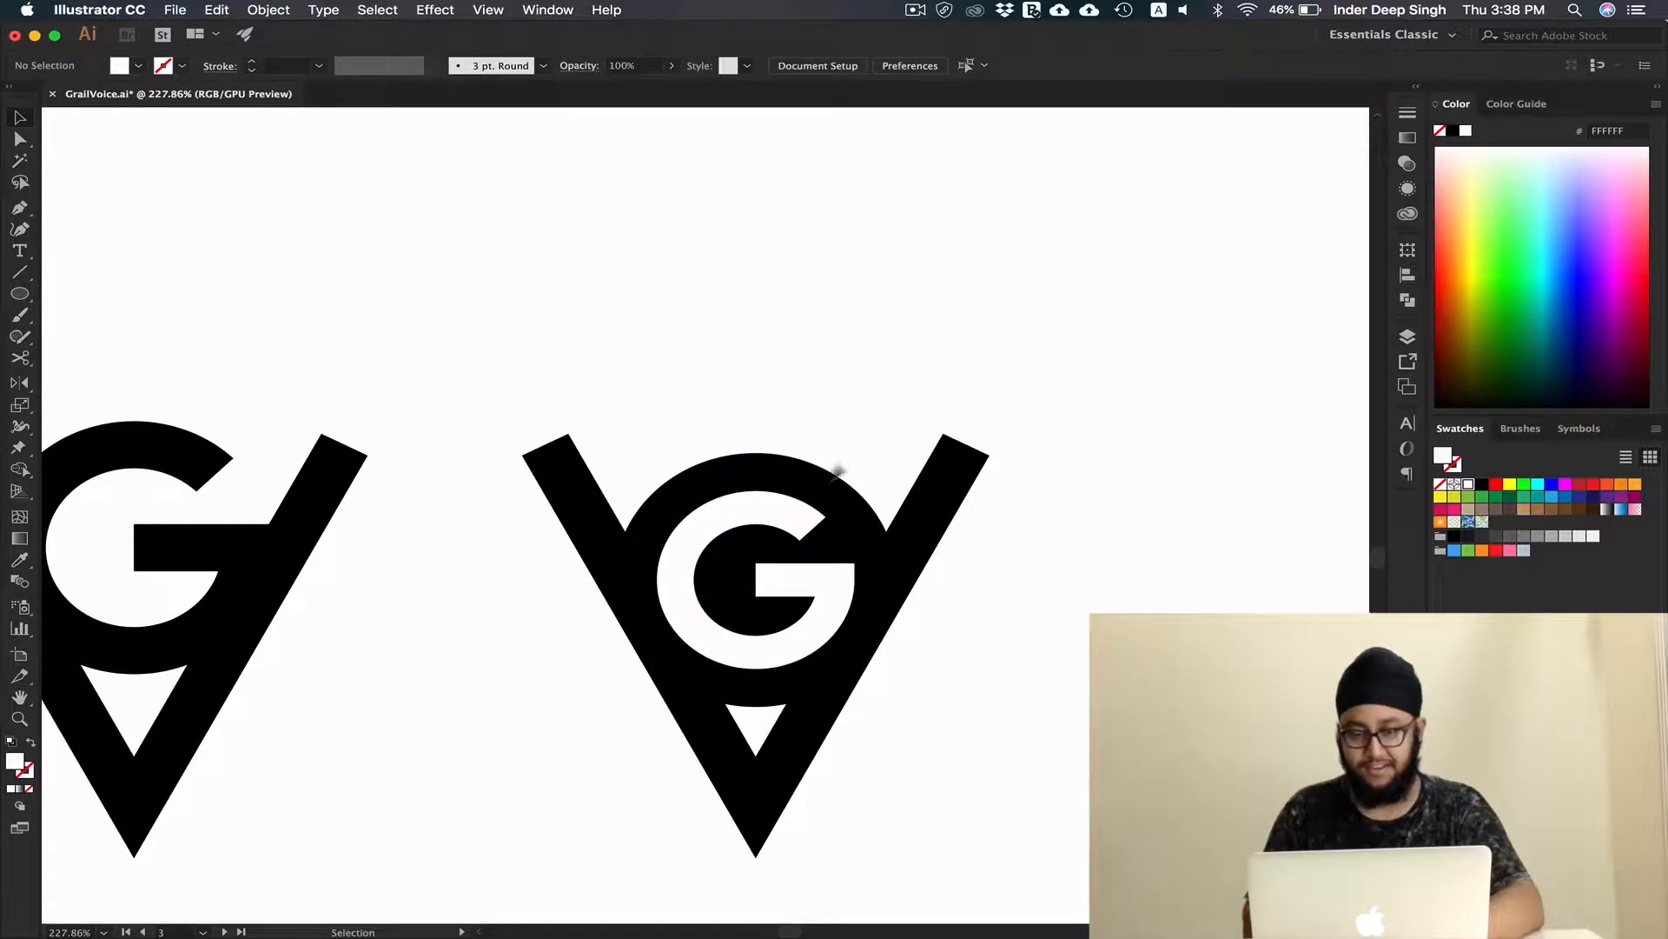
Duplicate the white-G mark horizontally to its right
scroll(859, 397, "down", 1)
scroll(859, 397, "down", 5)
left_click_drag(859, 397, 719, 576)
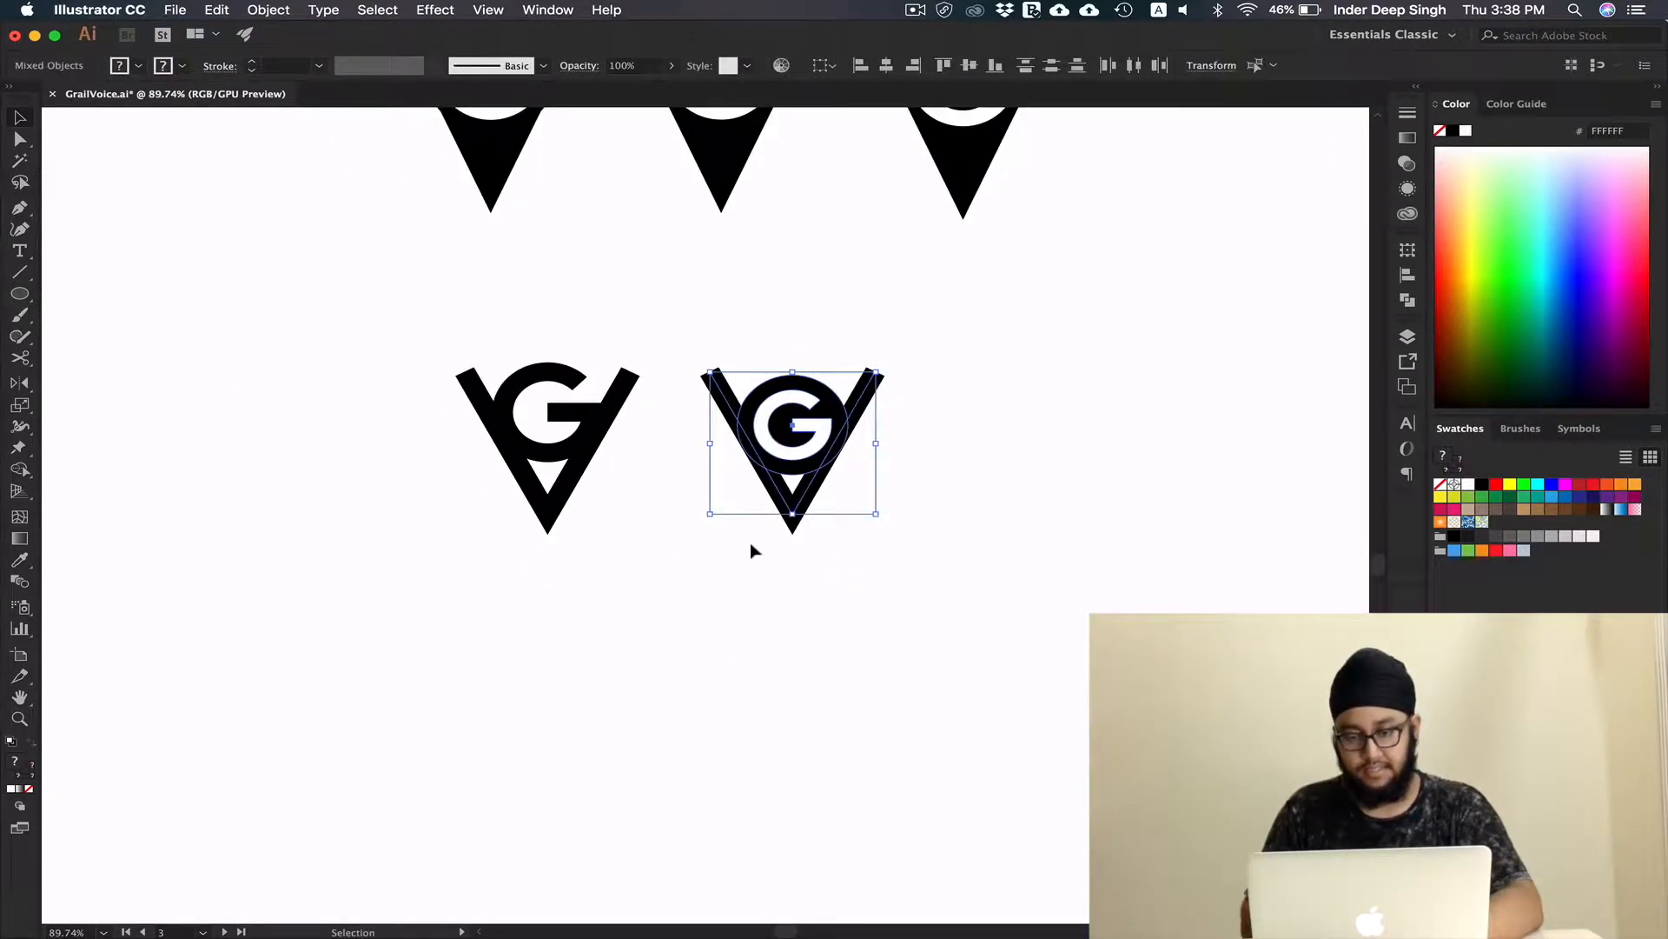
left_click(806, 596)
left_click_drag(634, 300, 441, 608)
key("v")
left_click_drag(800, 455, 1052, 455)
left_click(1021, 559)
Expand the new copy of the mark so its V stroke becomes a filled outline
scroll(1042, 548, "up", 5)
left_click_drag(1053, 567, 831, 675)
left_click_drag(866, 617, 918, 621)
left_click_drag(737, 700, 960, 352)
left_click(268, 10)
left_click(268, 10)
left_click(269, 9)
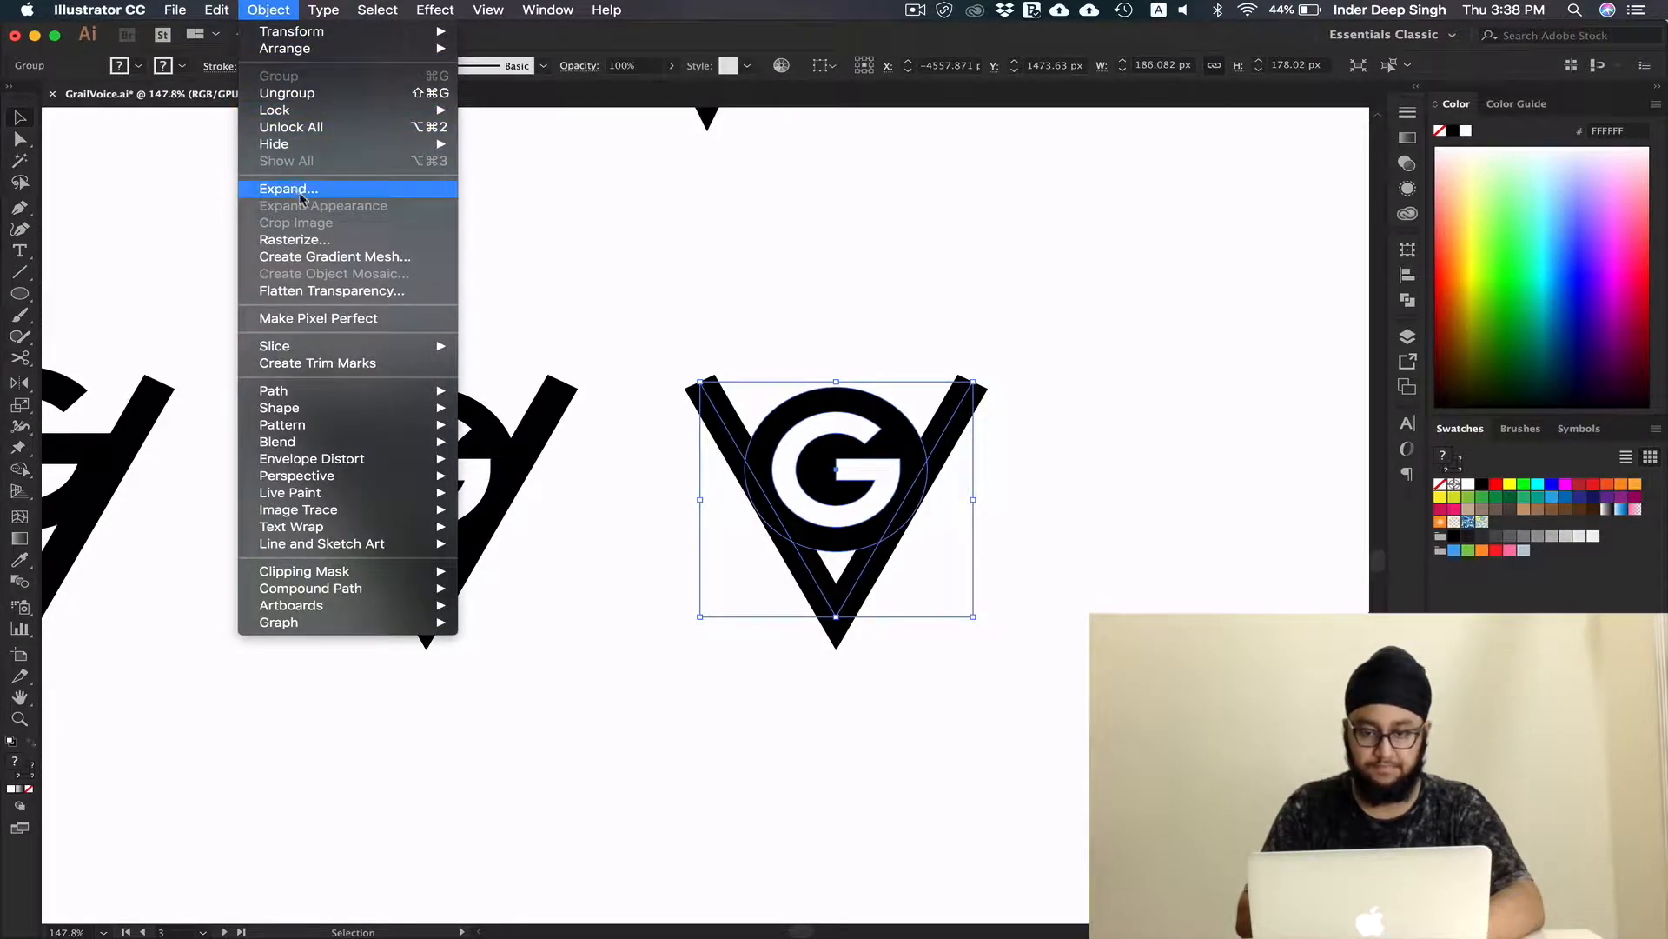
left_click(300, 192)
left_click(760, 530)
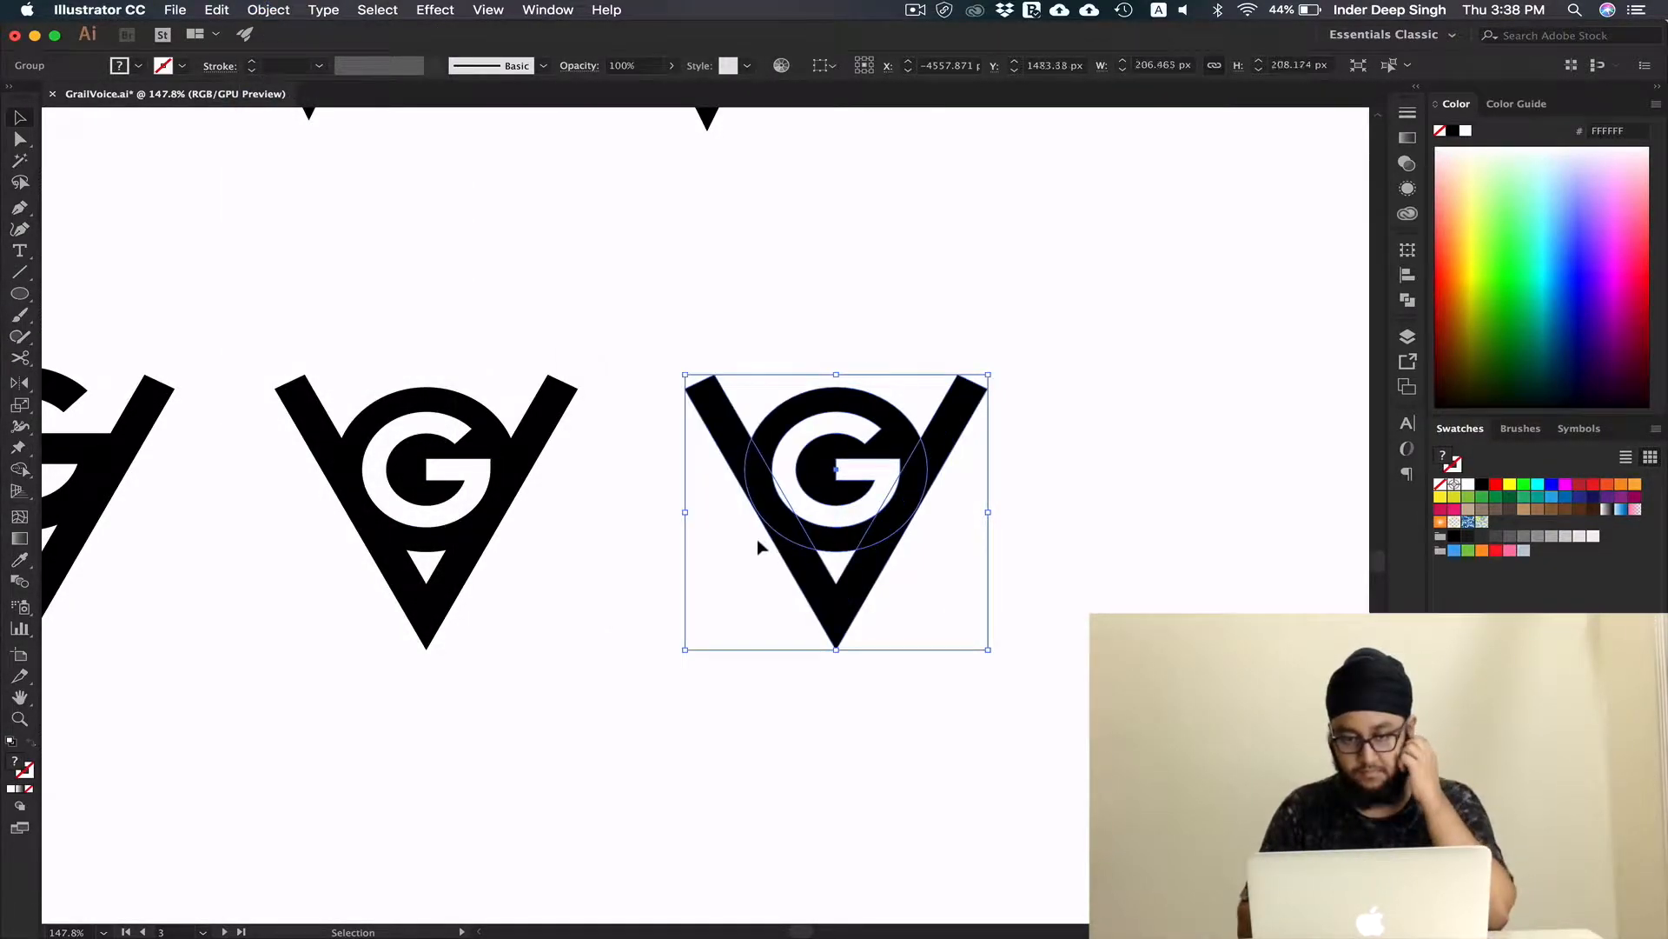
With Shape Builder, merge the expanded V and ellipse into one silhouette around the G, absorbing the small triangular gap below it
left_click(883, 723)
scroll(883, 722, "up", 2)
left_click_drag(909, 686, 883, 722)
left_click_drag(956, 291, 975, 242)
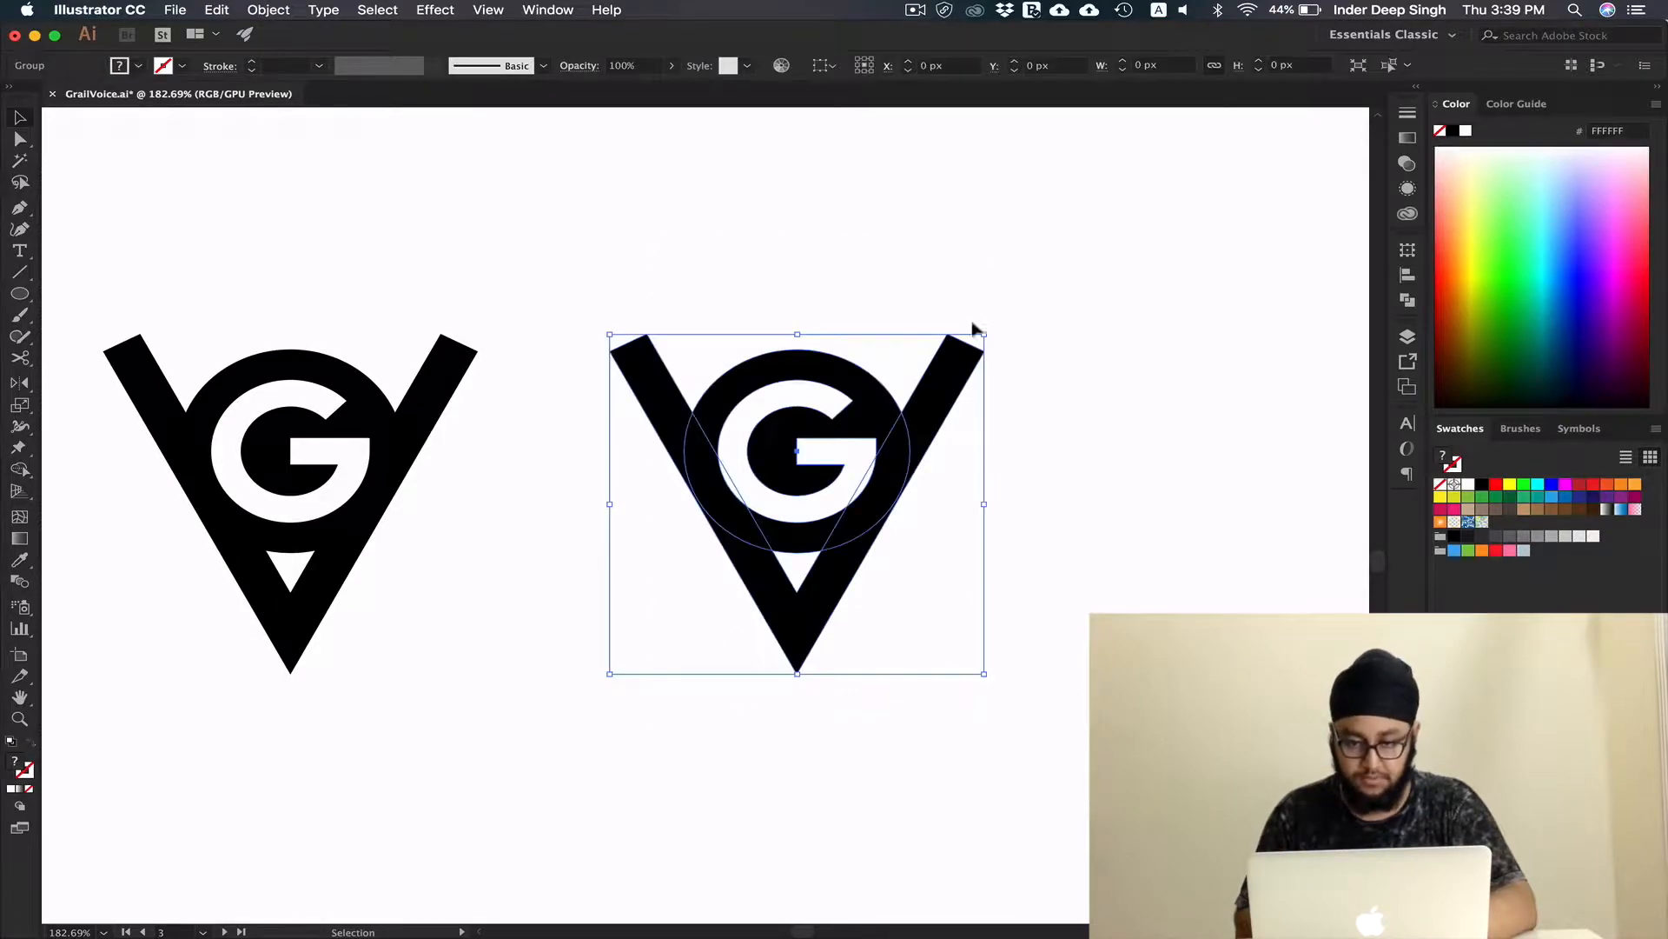
left_click_drag(1025, 391, 983, 357)
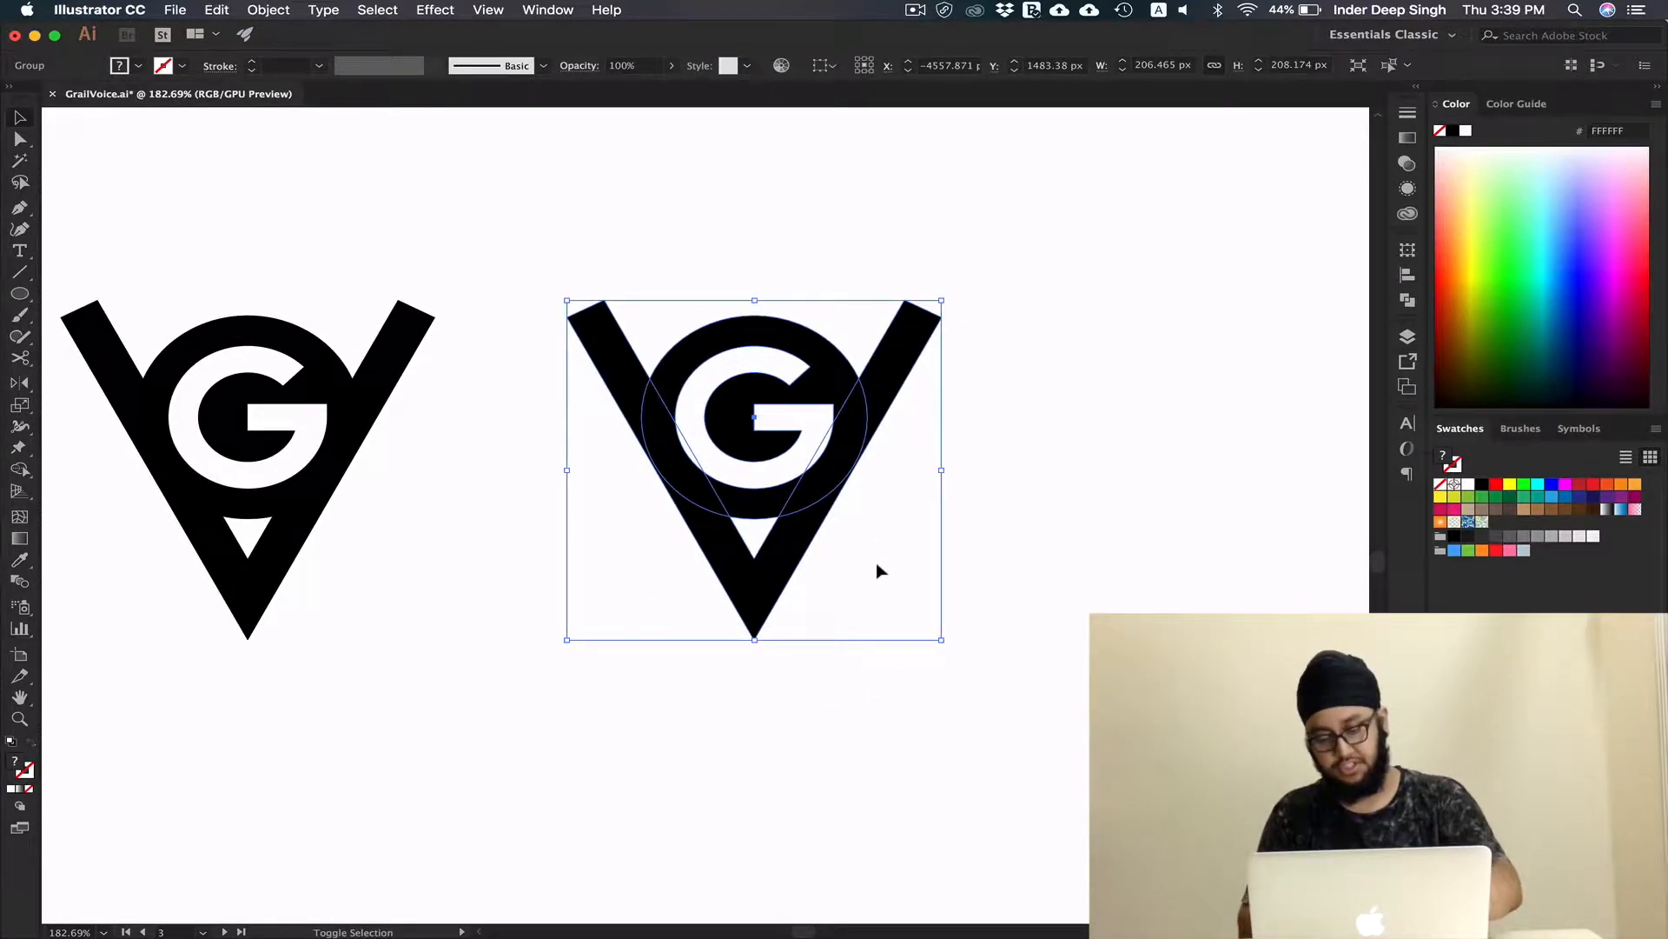
key("shift+m")
scroll(840, 573, "up", 3)
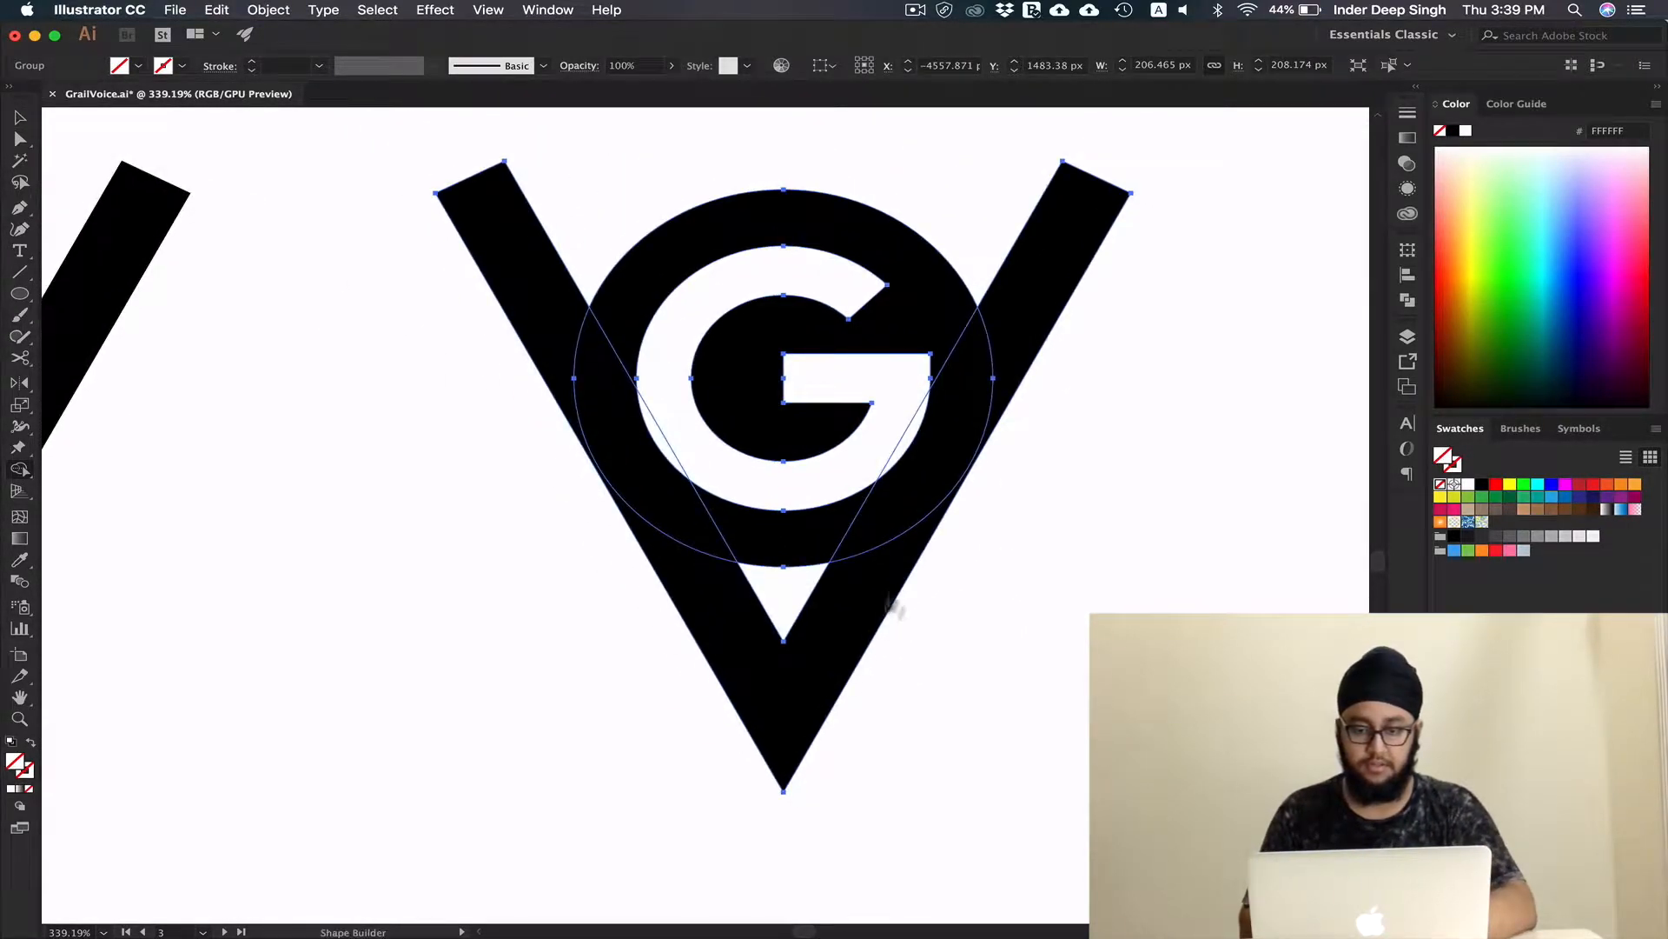
mouse_move(849, 619)
left_mouse_down()
mouse_move(785, 597)
mouse_move(859, 577)
left_mouse_up()
left_click_drag(961, 406, 926, 309)
scroll(884, 488, "up", 2)
mouse_move(888, 472)
left_mouse_down()
mouse_move(902, 532)
mouse_move(854, 491)
mouse_move(711, 527)
left_mouse_up()
left_click_drag(583, 474, 567, 477)
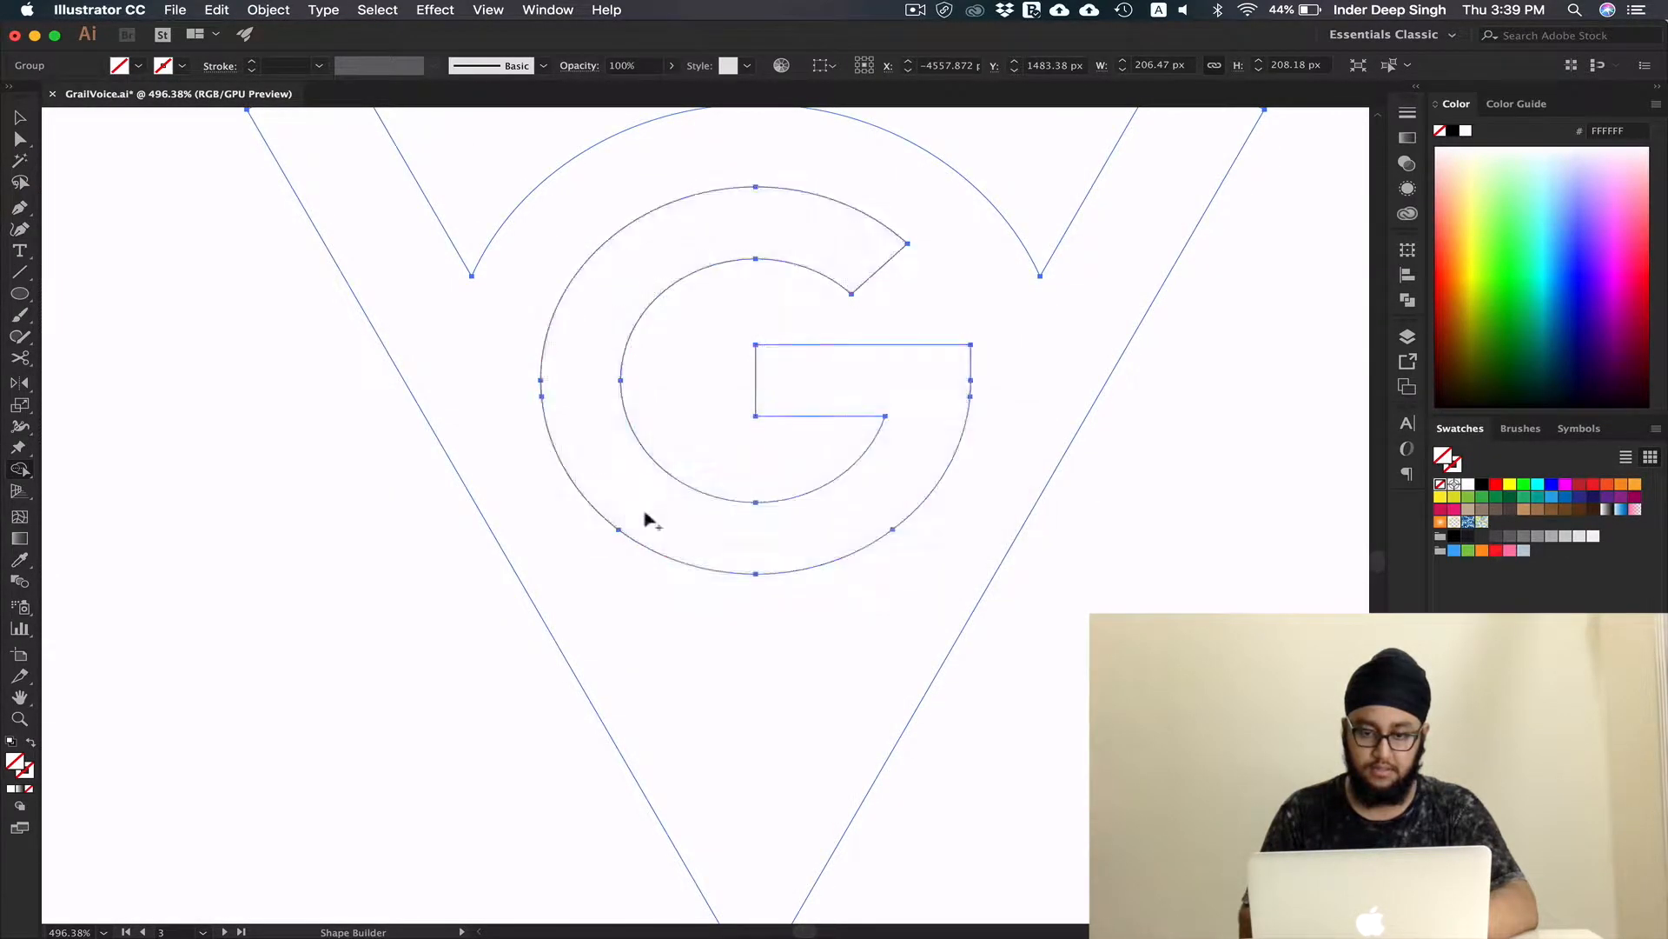
scroll(647, 514, "down", 5)
left_click_drag(770, 554, 761, 525)
key("v")
left_click(788, 546)
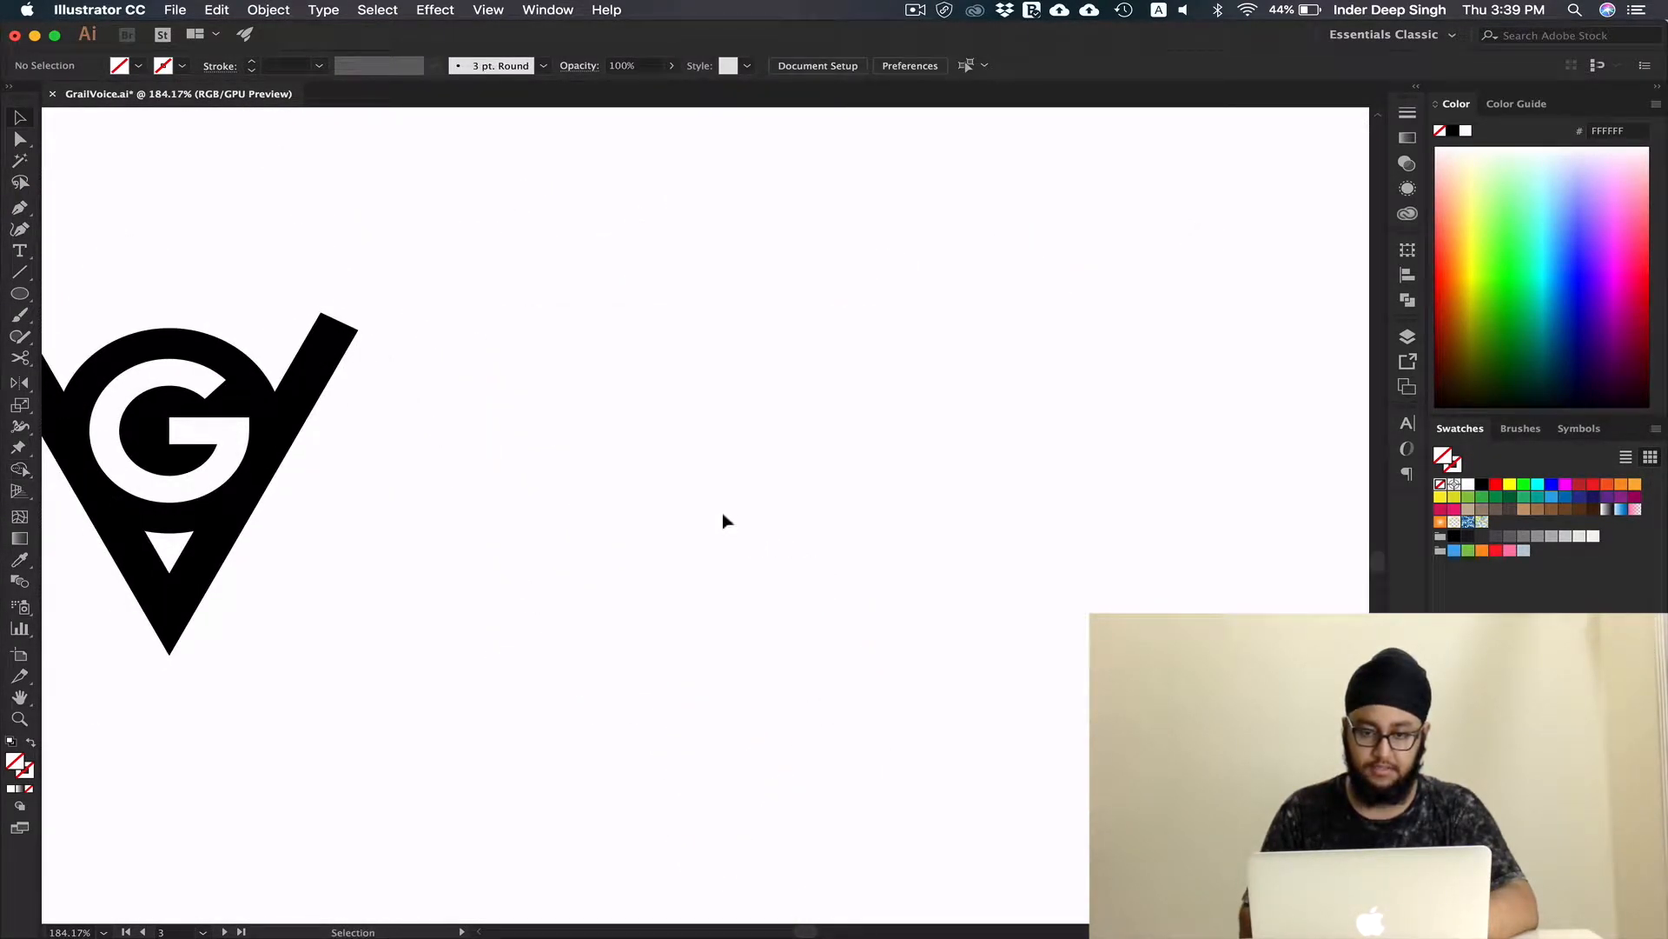
Fill the merged V silhouette black inside its group, keeping the G white, and exit group isolation
left_click(730, 550)
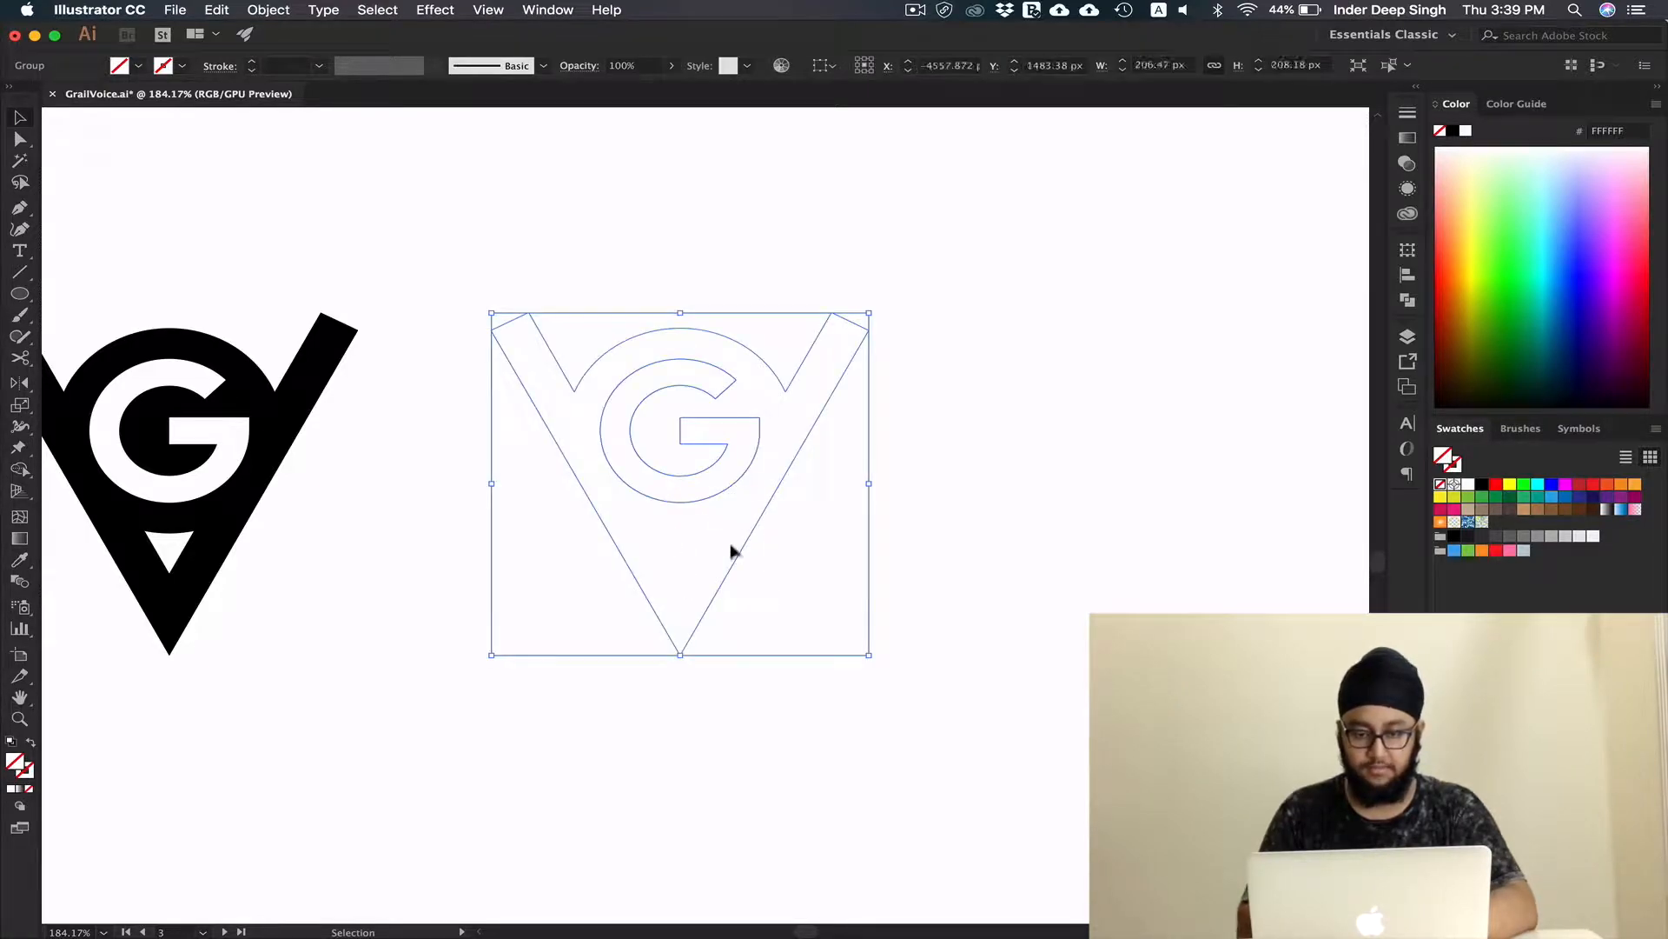
double_click(730, 569)
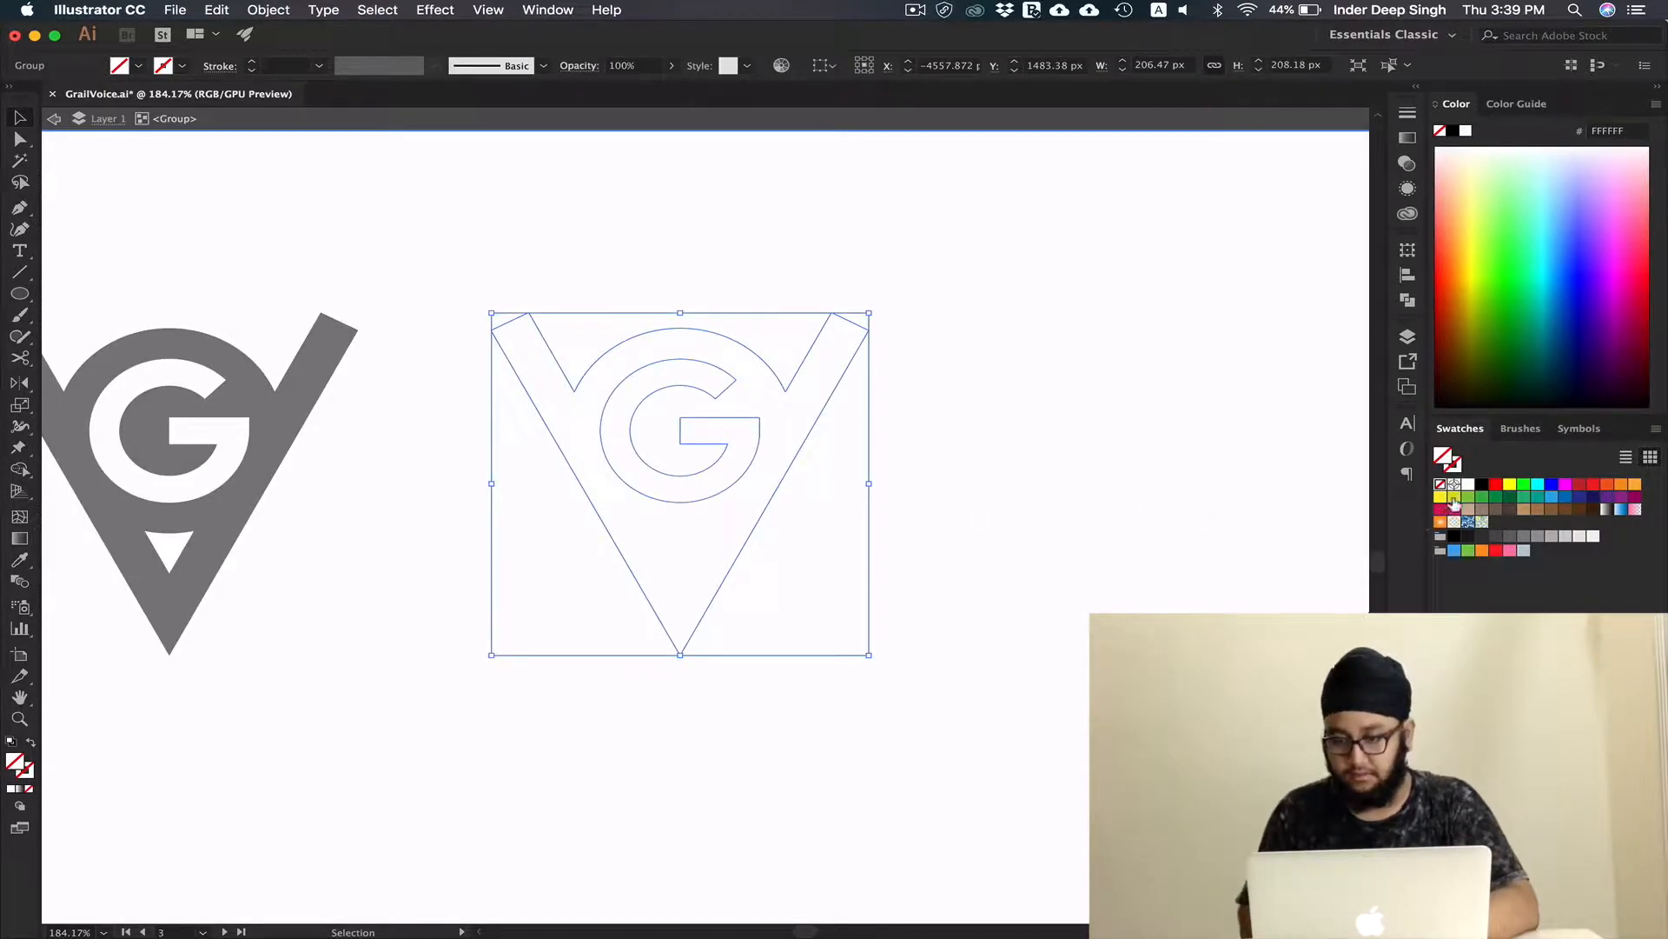
left_click(1482, 486)
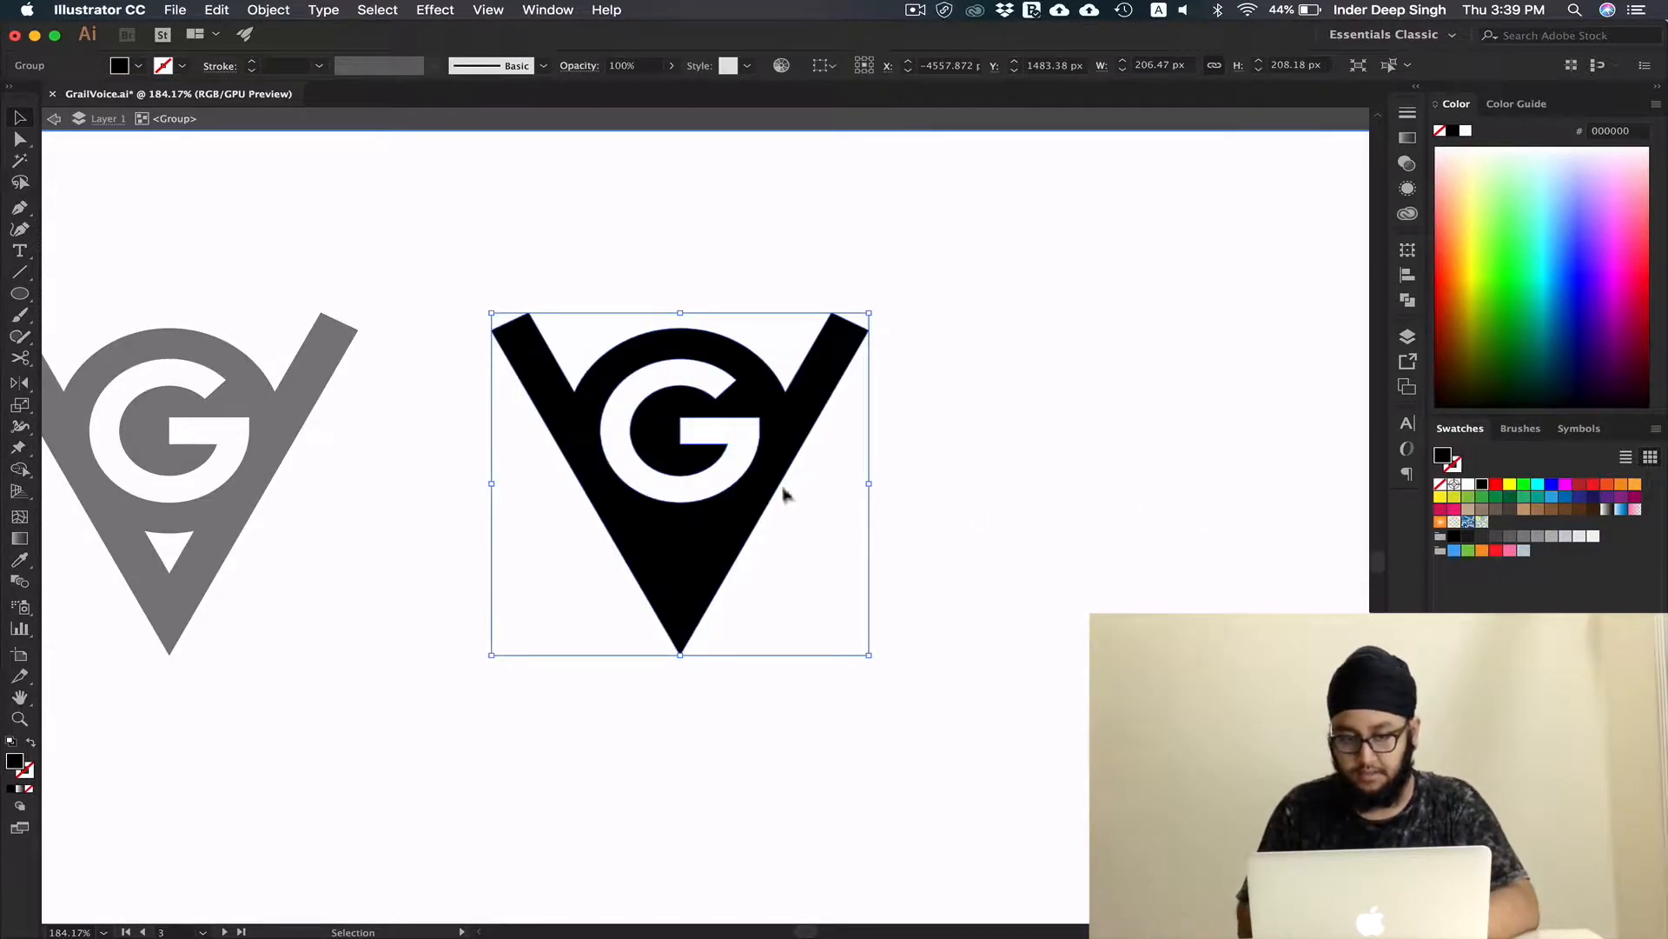
key("Escape")
double_click(718, 469)
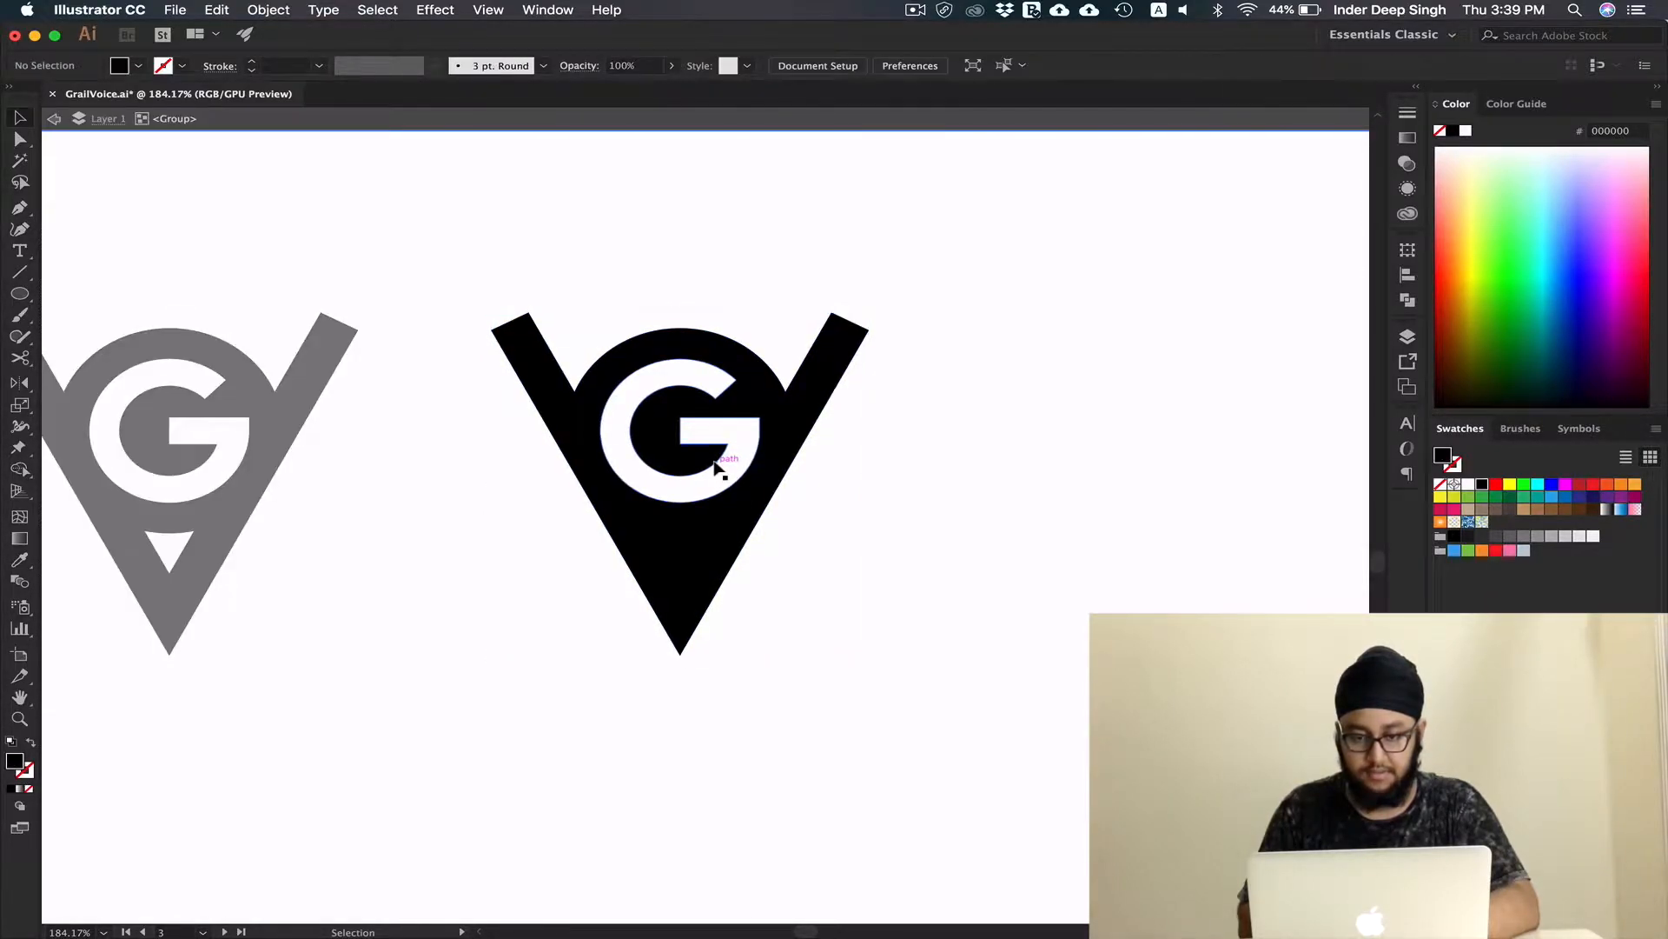
left_click(719, 466)
left_click(917, 603)
key("Escape")
Duplicate the merged solid mark horizontally to its right
left_click_drag(732, 491, 845, 635)
left_click_drag(768, 531, 704, 484)
key("super+0")
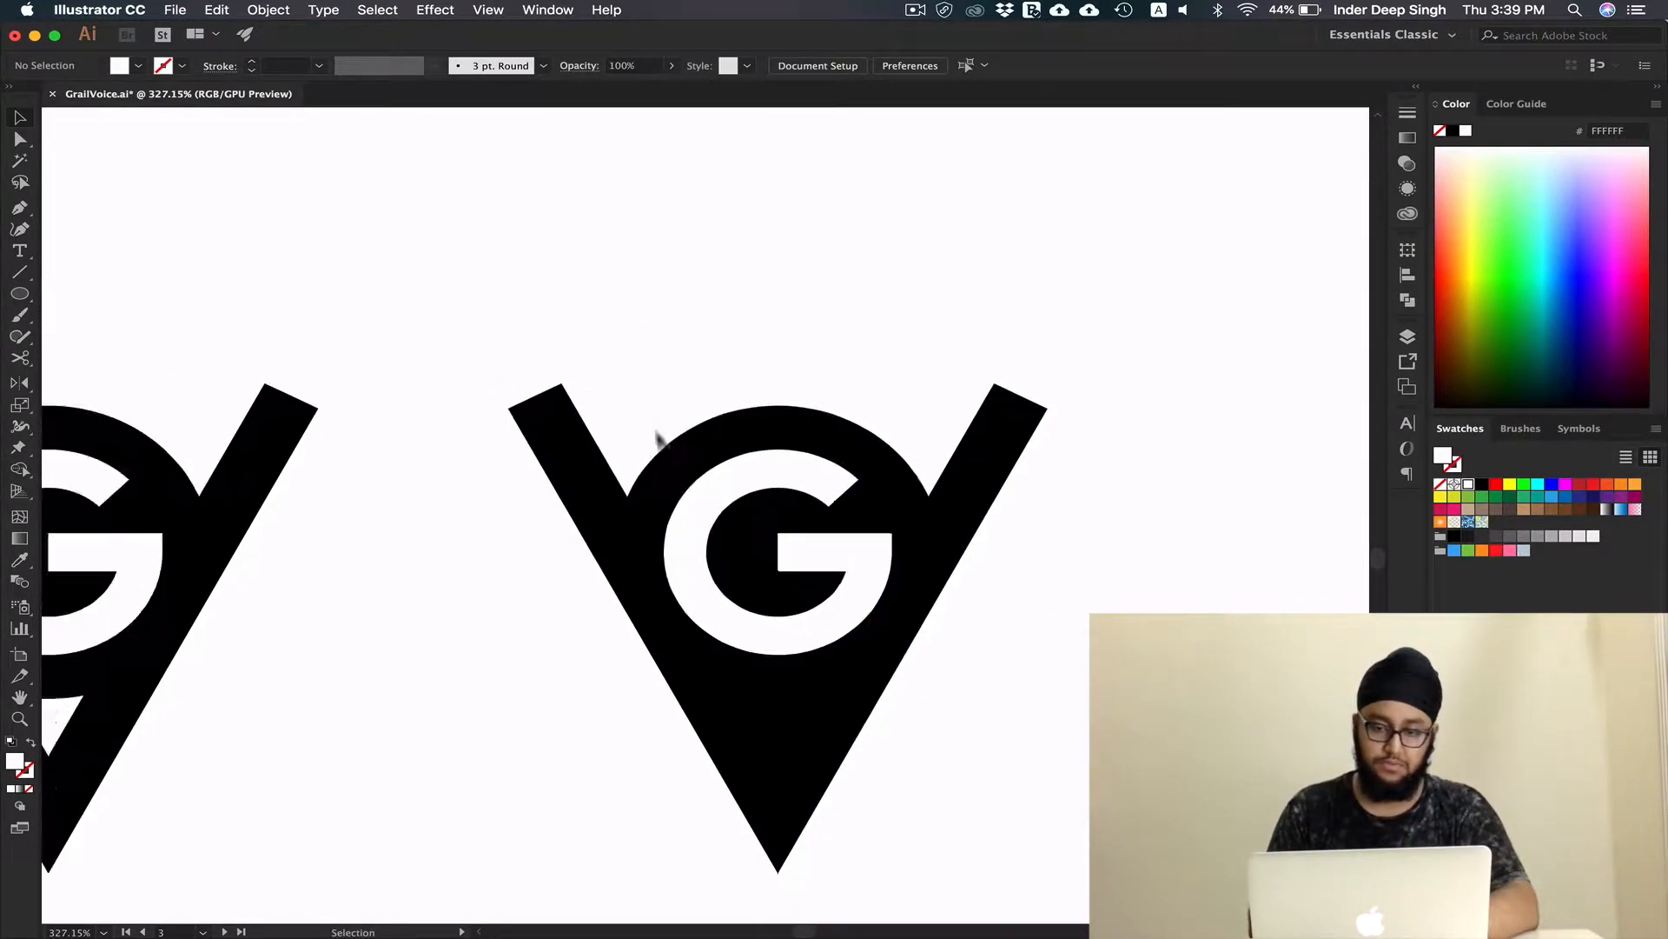
left_click_drag(700, 475, 955, 472)
left_click(935, 595)
scroll(930, 569, "up", 6)
left_click_drag(975, 550, 892, 683)
left_click_drag(646, 290, 581, 387)
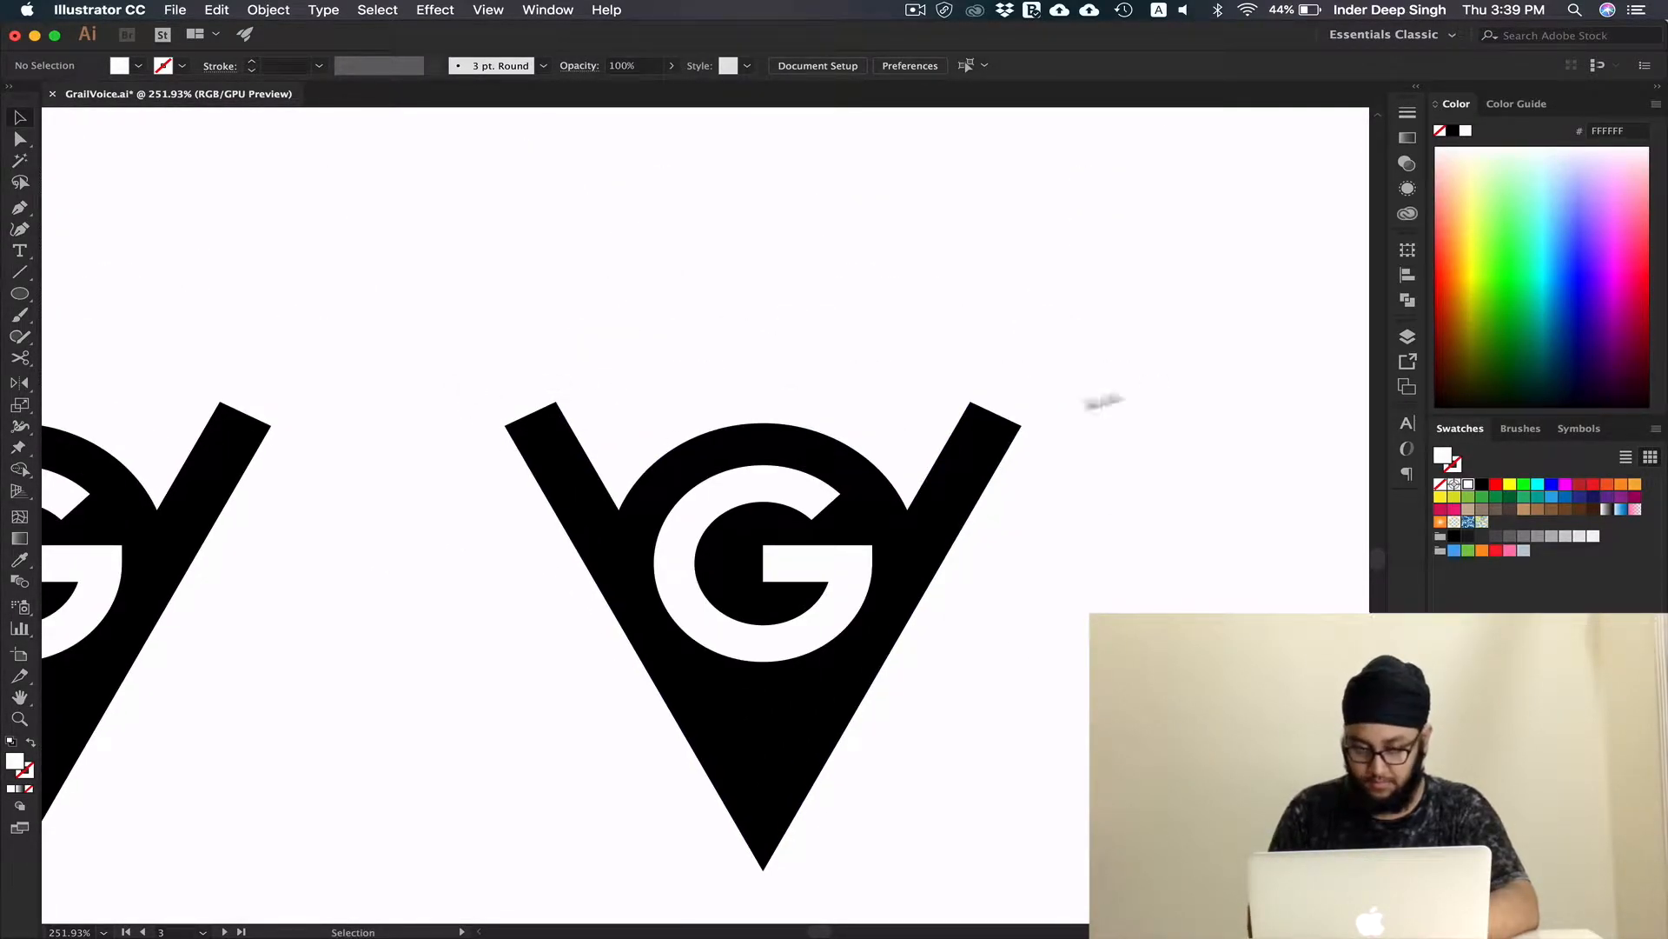
Draw a horizontal guide line about 238 px long across the highest points of the newest copy's V arms
key("backslash")
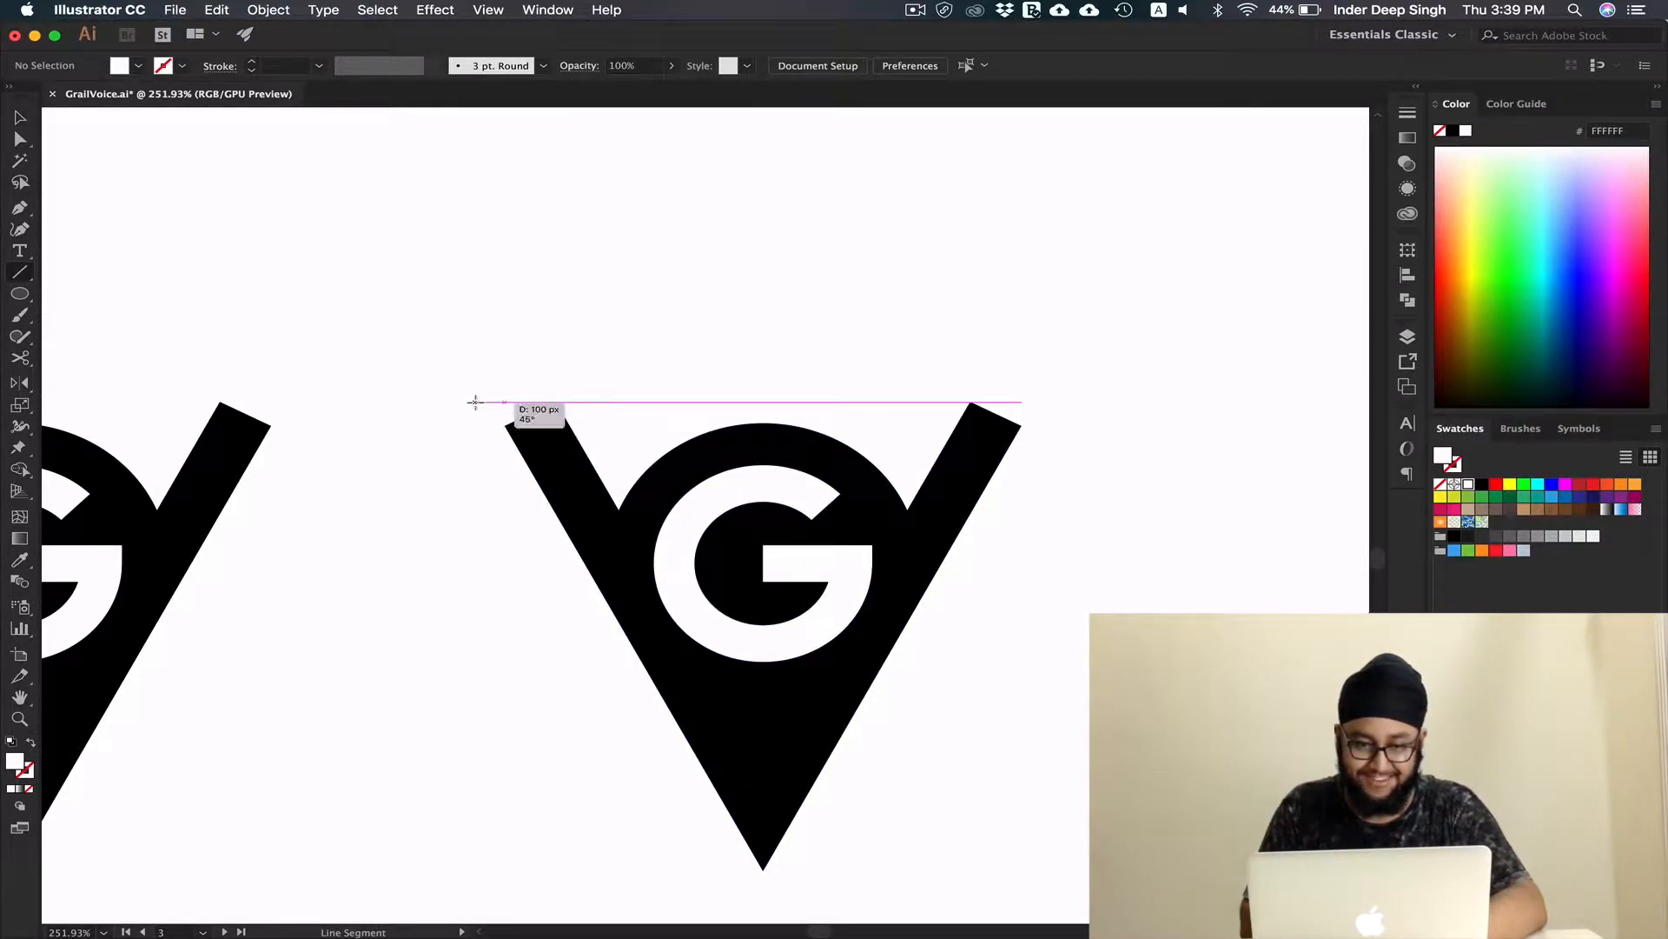
left_click_drag(476, 402, 1070, 415)
key("v")
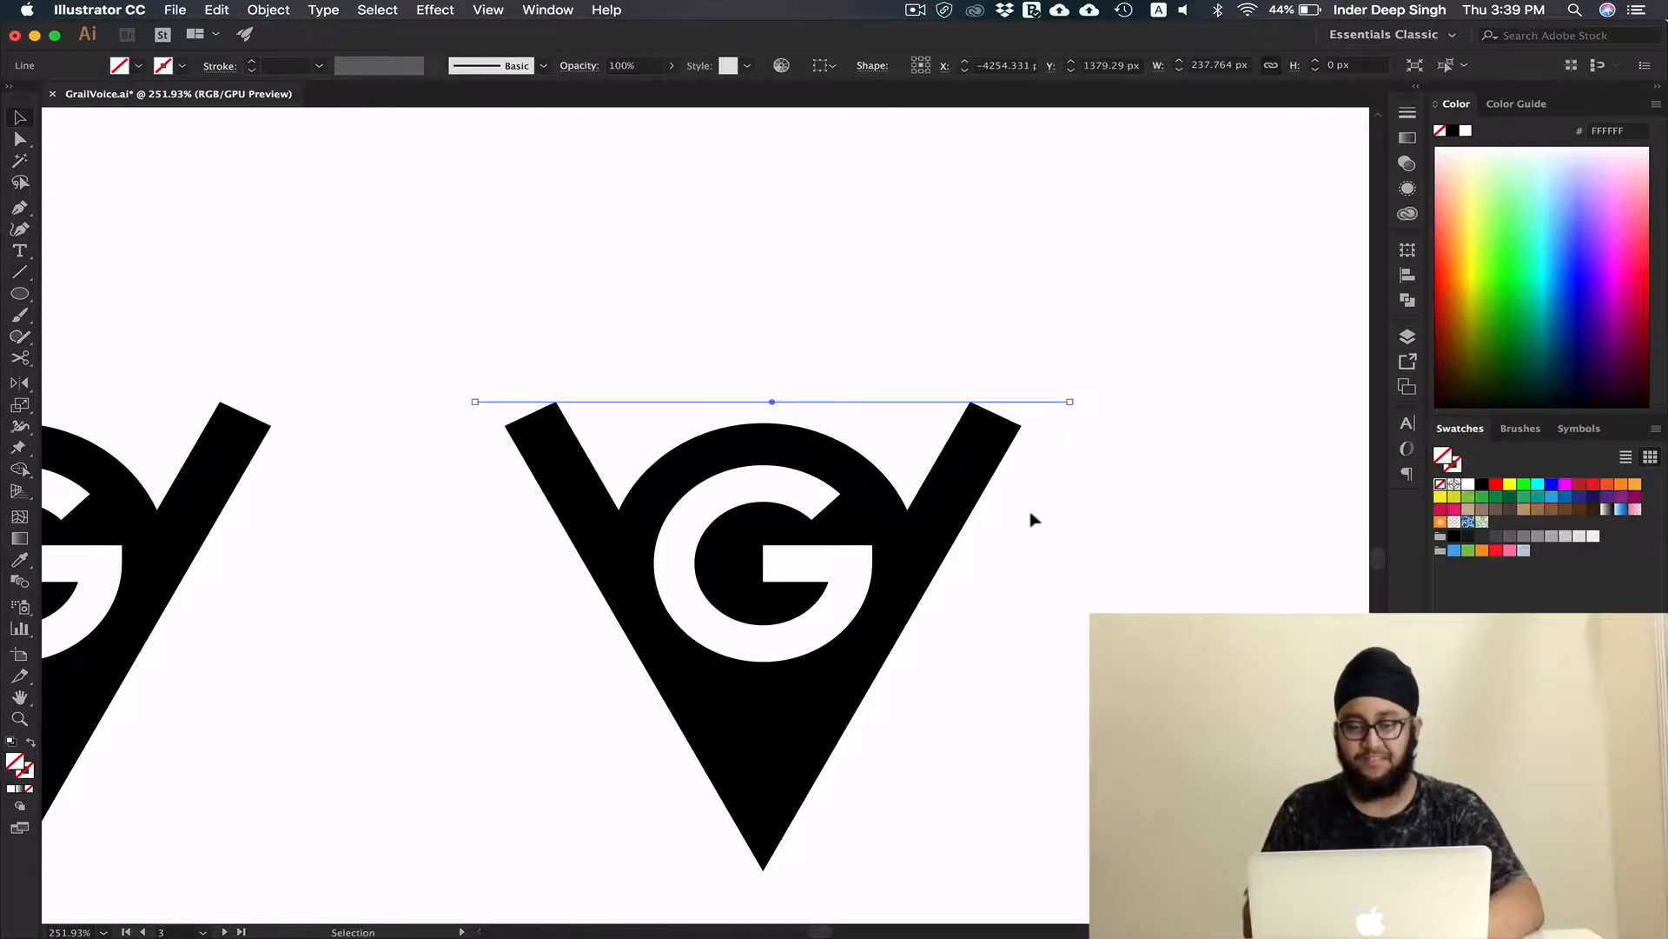
In outline view, raise the outer corner of the V's right arm to the guide line to flatten its end
scroll(1034, 524, "up", 2)
left_click_drag(1031, 524, 1074, 545)
key("super+y")
left_click(1084, 560)
scroll(1035, 489, "up", 3)
key("a")
left_click_drag(1046, 445, 1063, 410)
key("super+z")
key("super+shift+a")
Raise the outer corner of the V's left arm to the guide line to flatten its end
left_click_drag(401, 477, 712, 485)
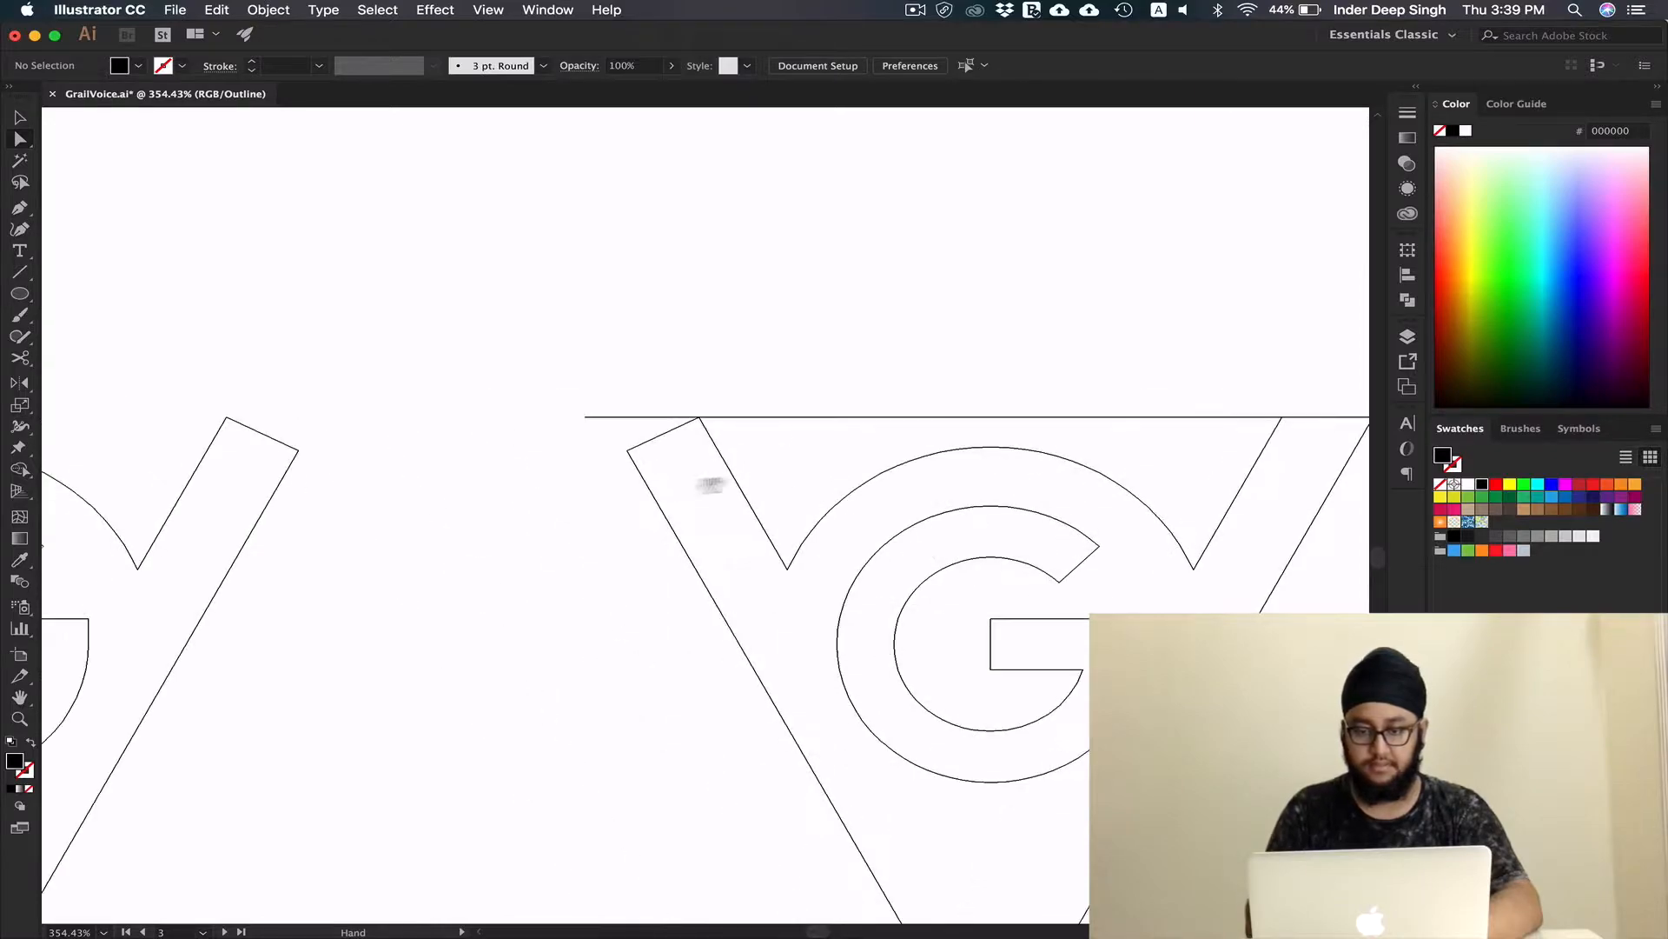
left_click_drag(626, 452, 608, 417)
key("super+shift+a")
key("v")
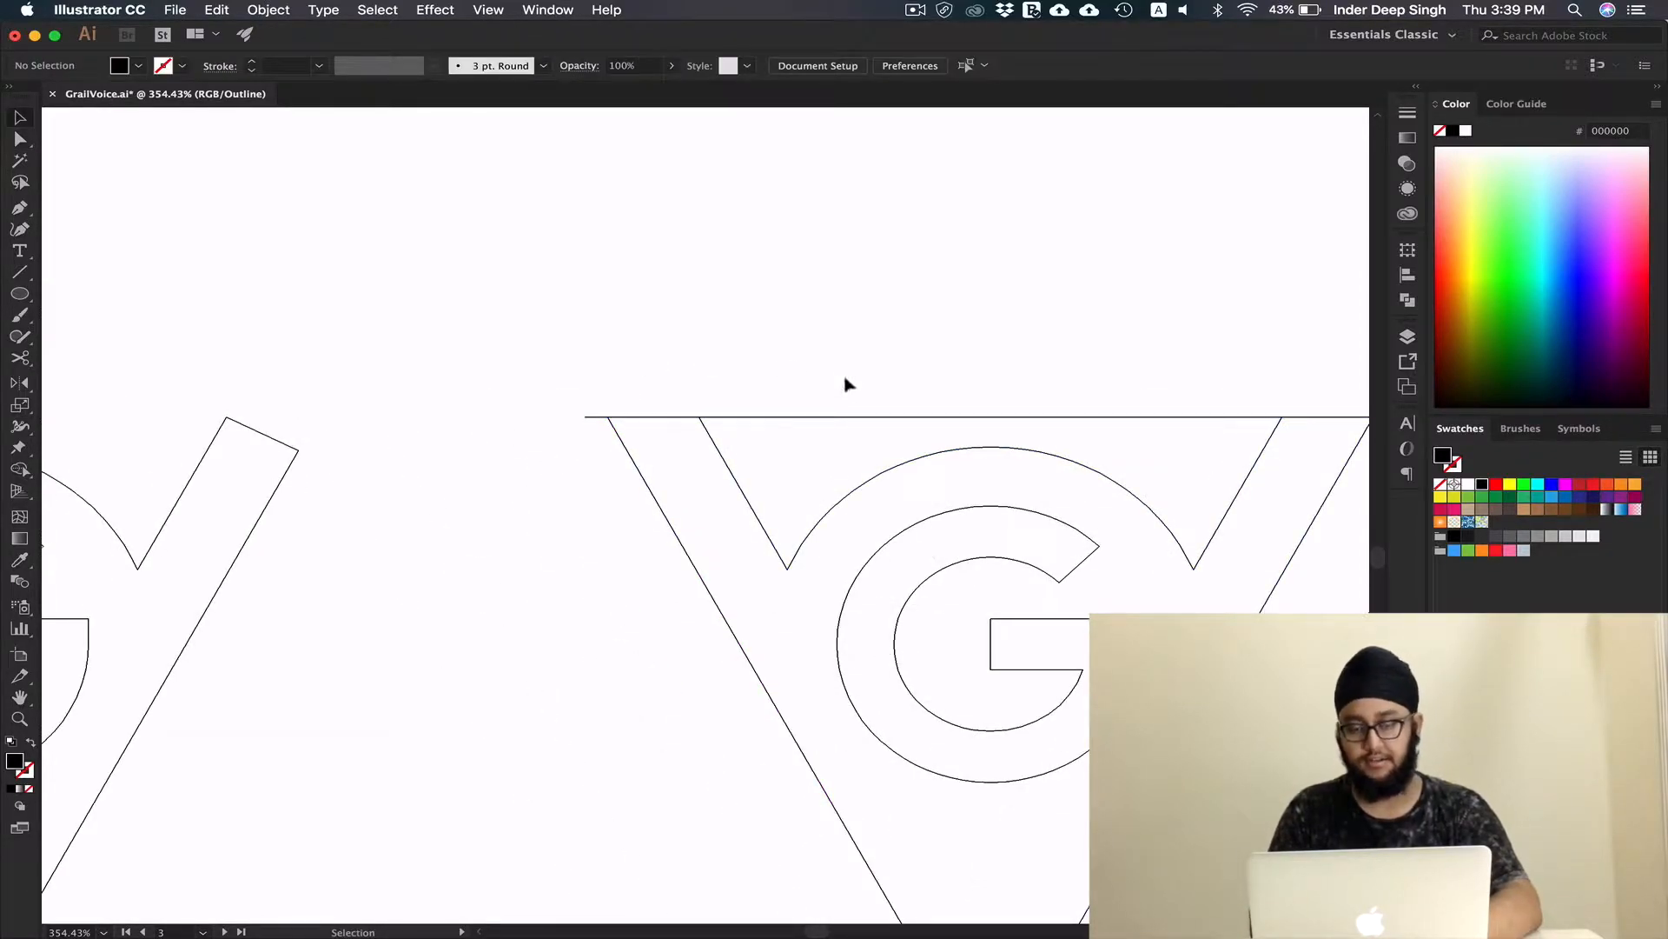
Delete the horizontal guide line and return to the filled preview of the marks
left_click_drag(882, 435, 890, 435)
key("Delete")
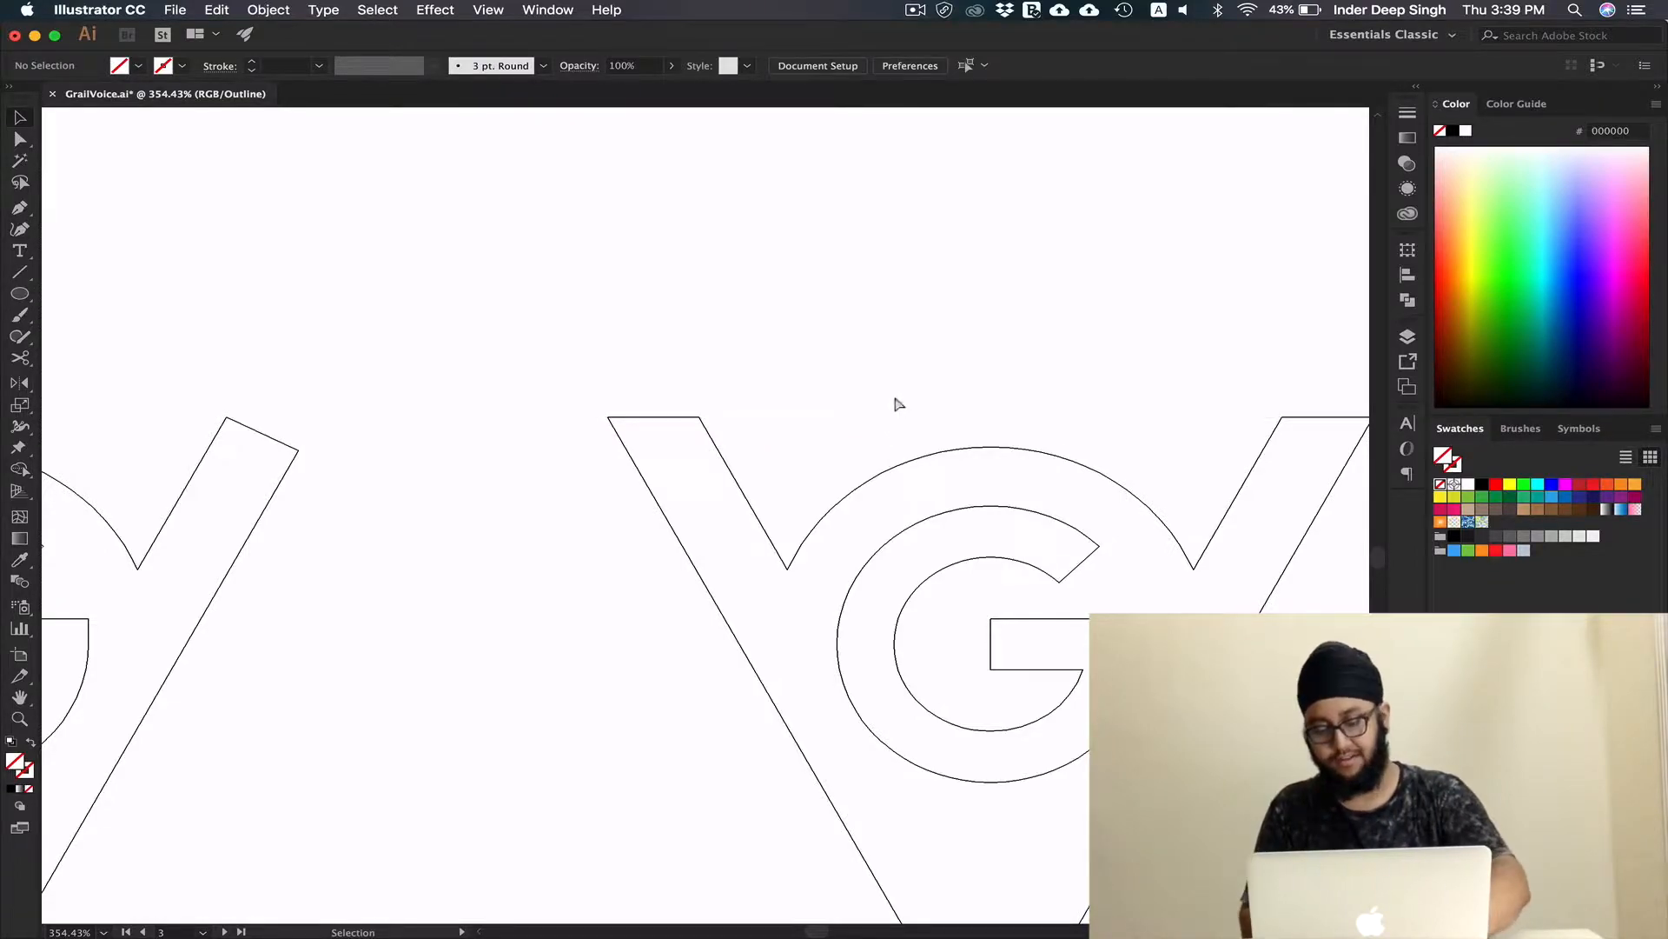
key("super+y")
scroll(926, 367, "down", 6)
left_click_drag(940, 365, 981, 472)
scroll(929, 383, "up", 3)
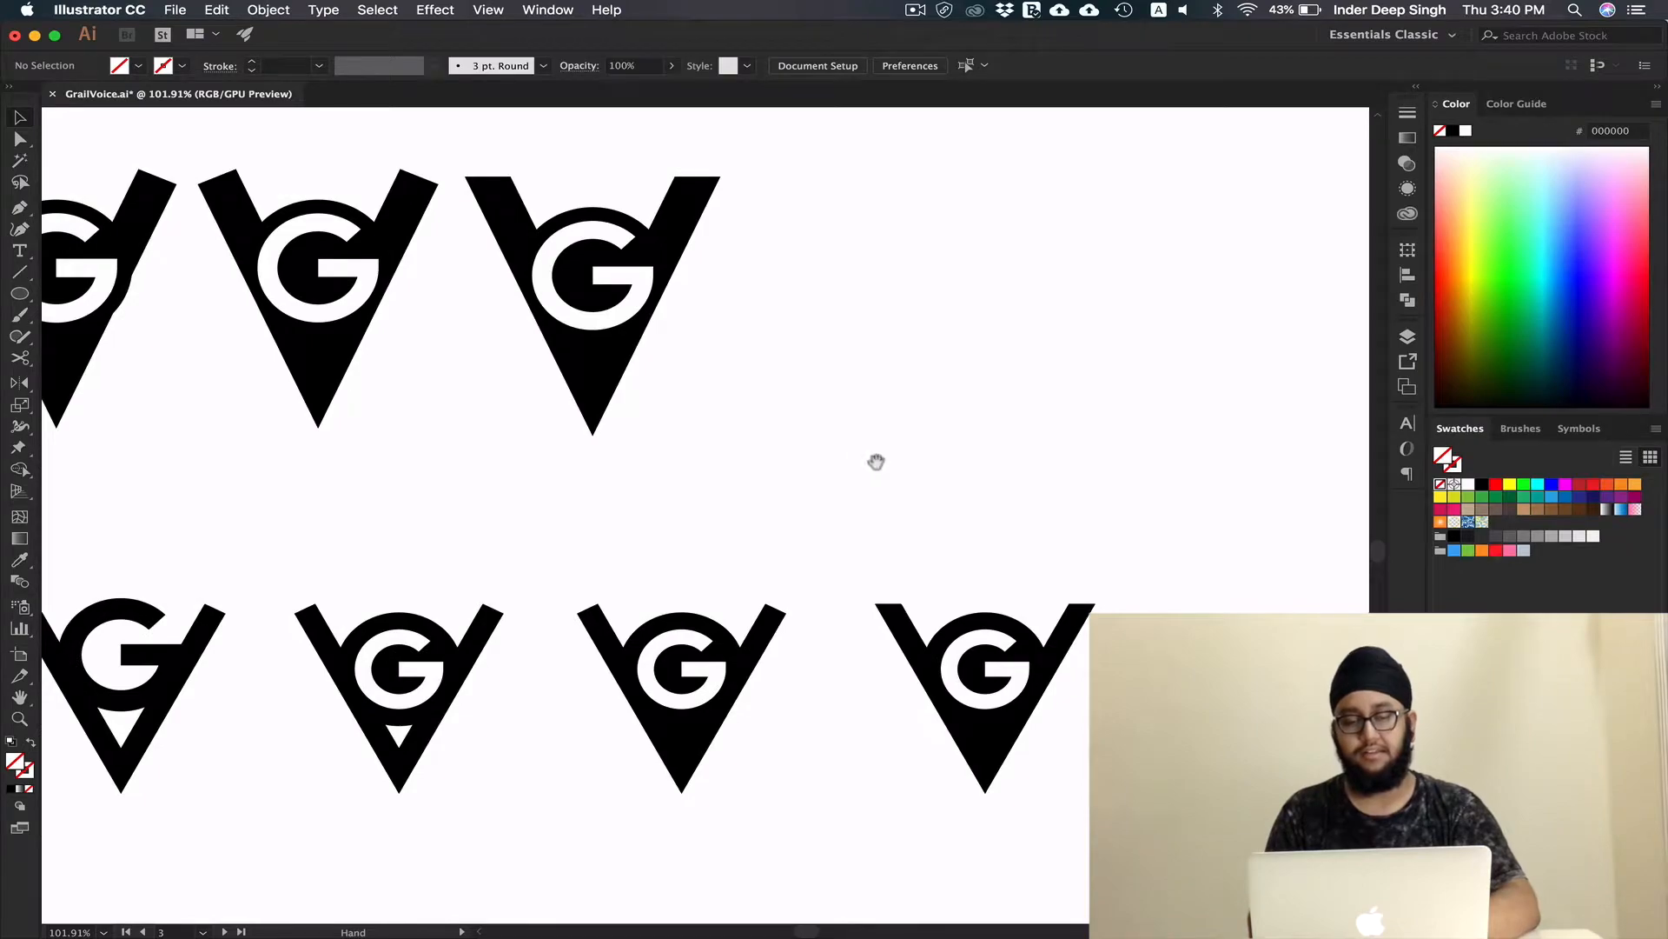
scroll(848, 488, "down", 2)
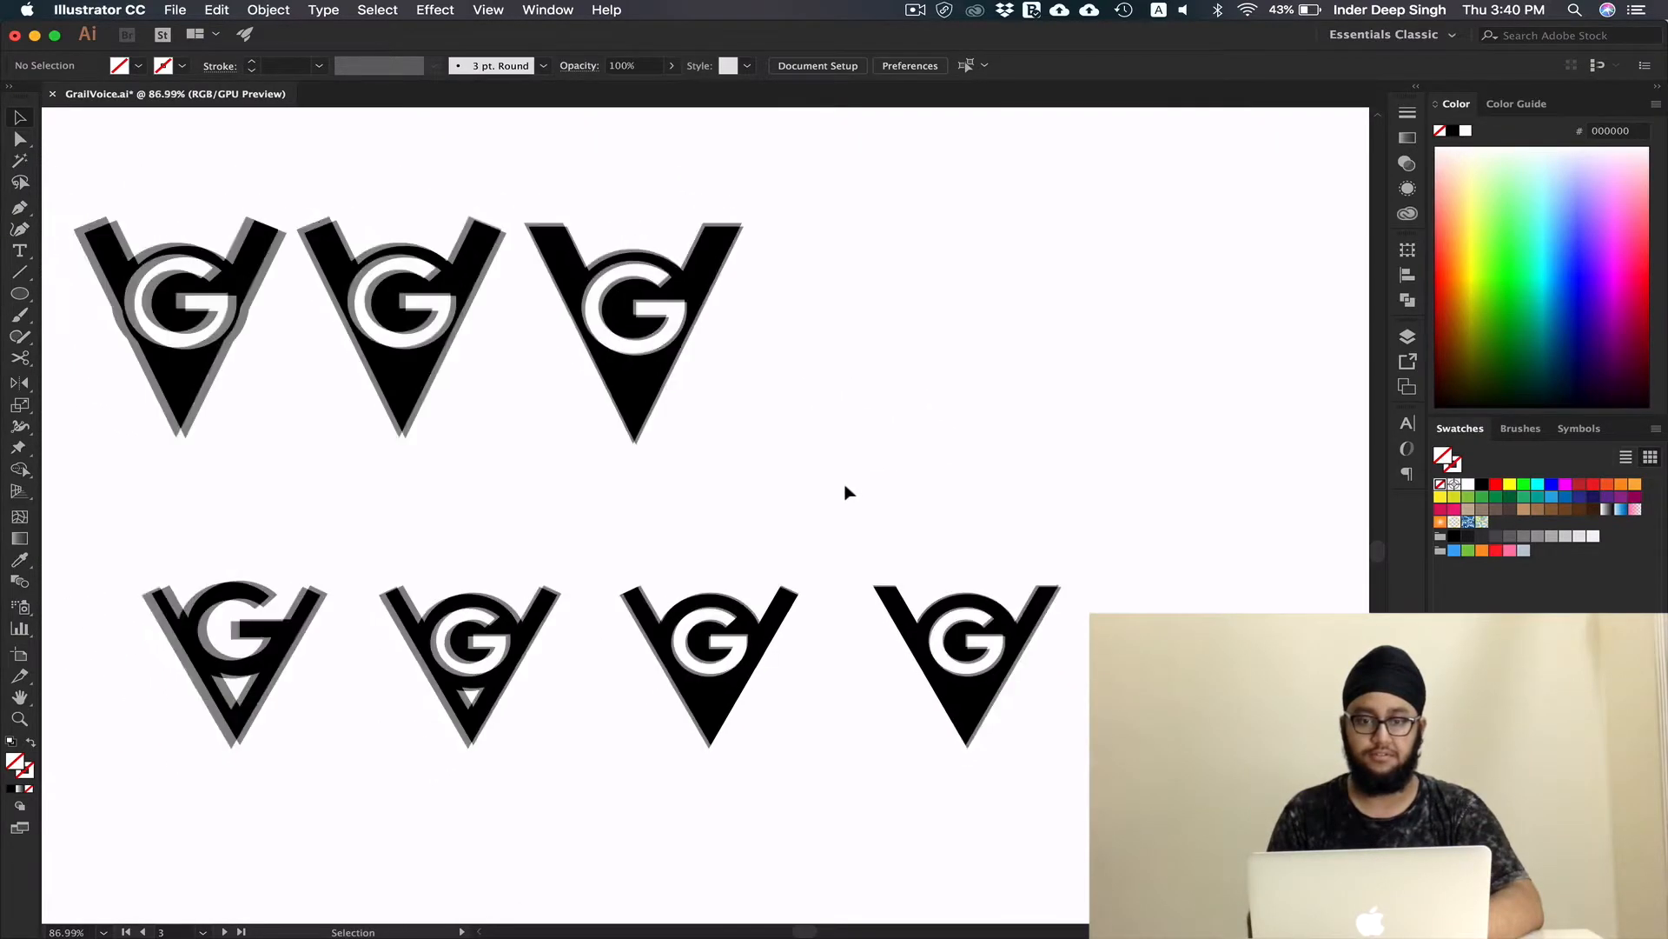
left_click_drag(841, 476, 848, 511)
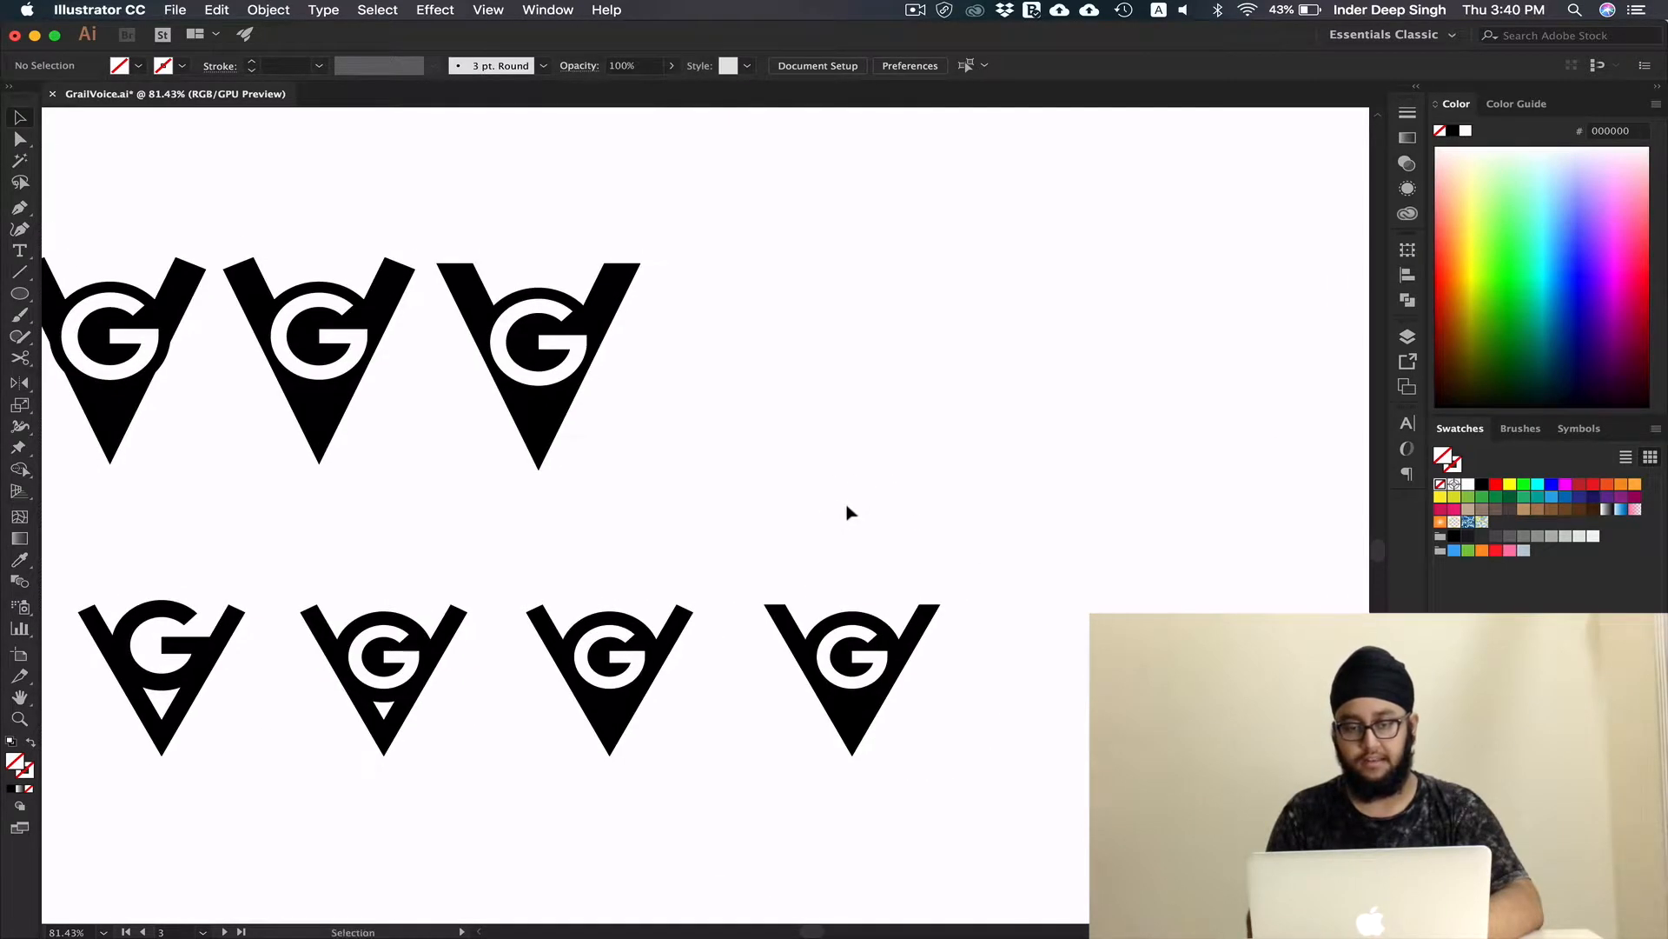
Show the artboards and examine the finished GrailVoice logos on the white and blue backgrounds
key("shift+super+h")
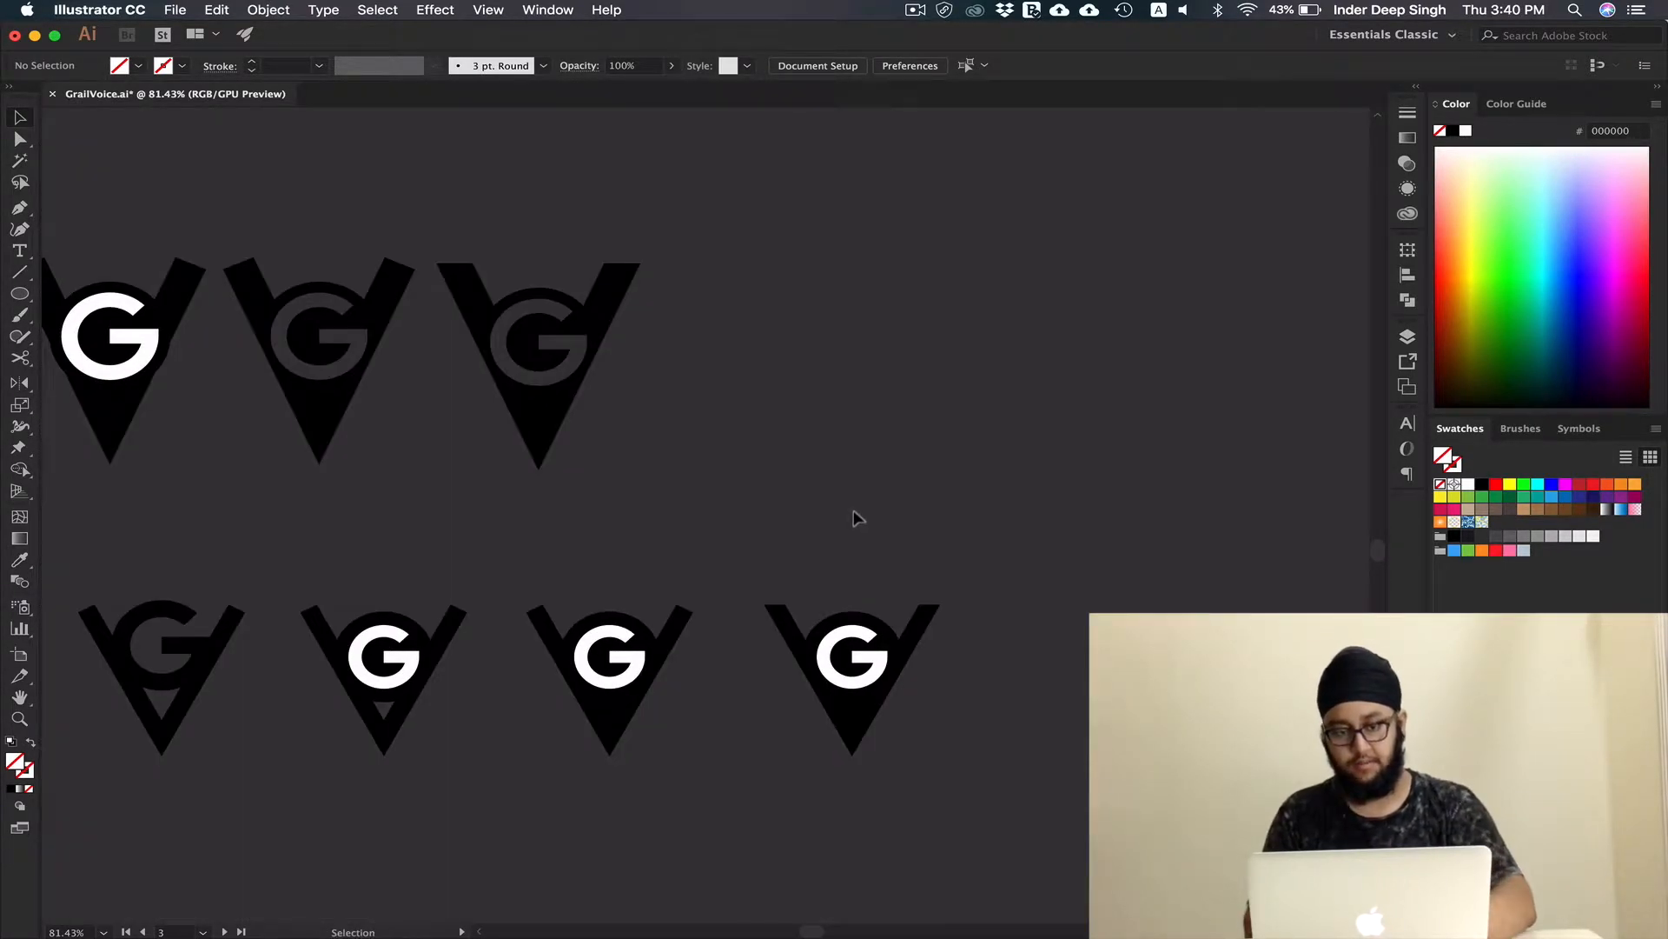
scroll(861, 504, "down", 3)
left_click_drag(1077, 443, 789, 495)
scroll(790, 493, "down", 4)
left_click_drag(1201, 397, 602, 561)
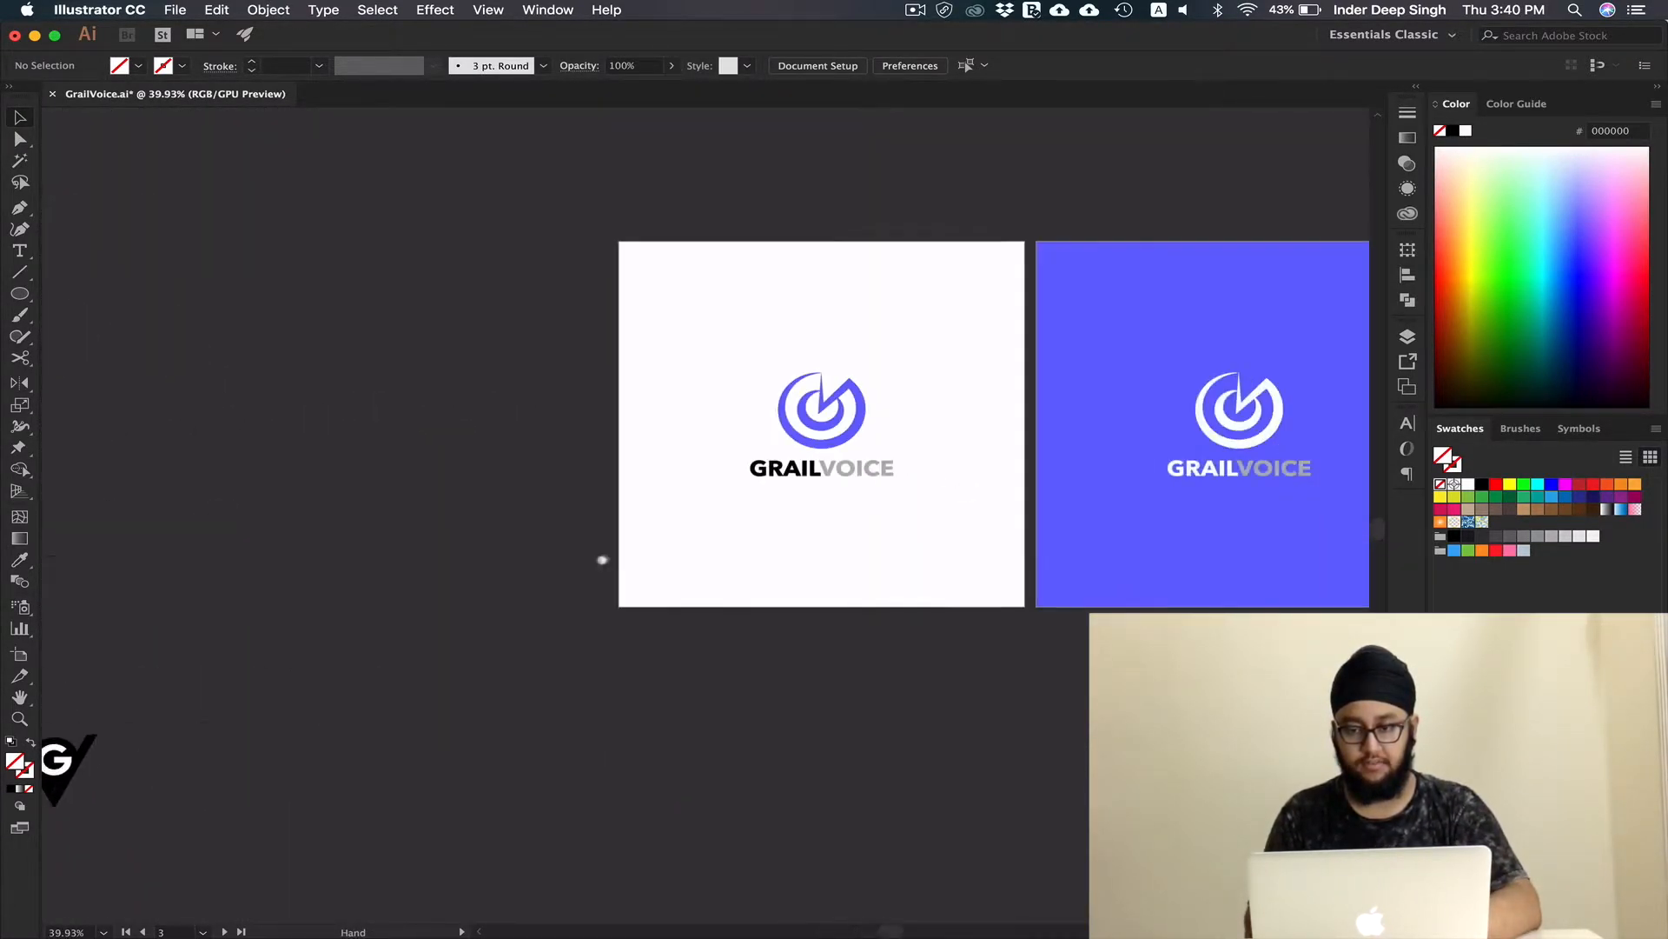
scroll(602, 560, "right", 5)
scroll(939, 615, "right", 10)
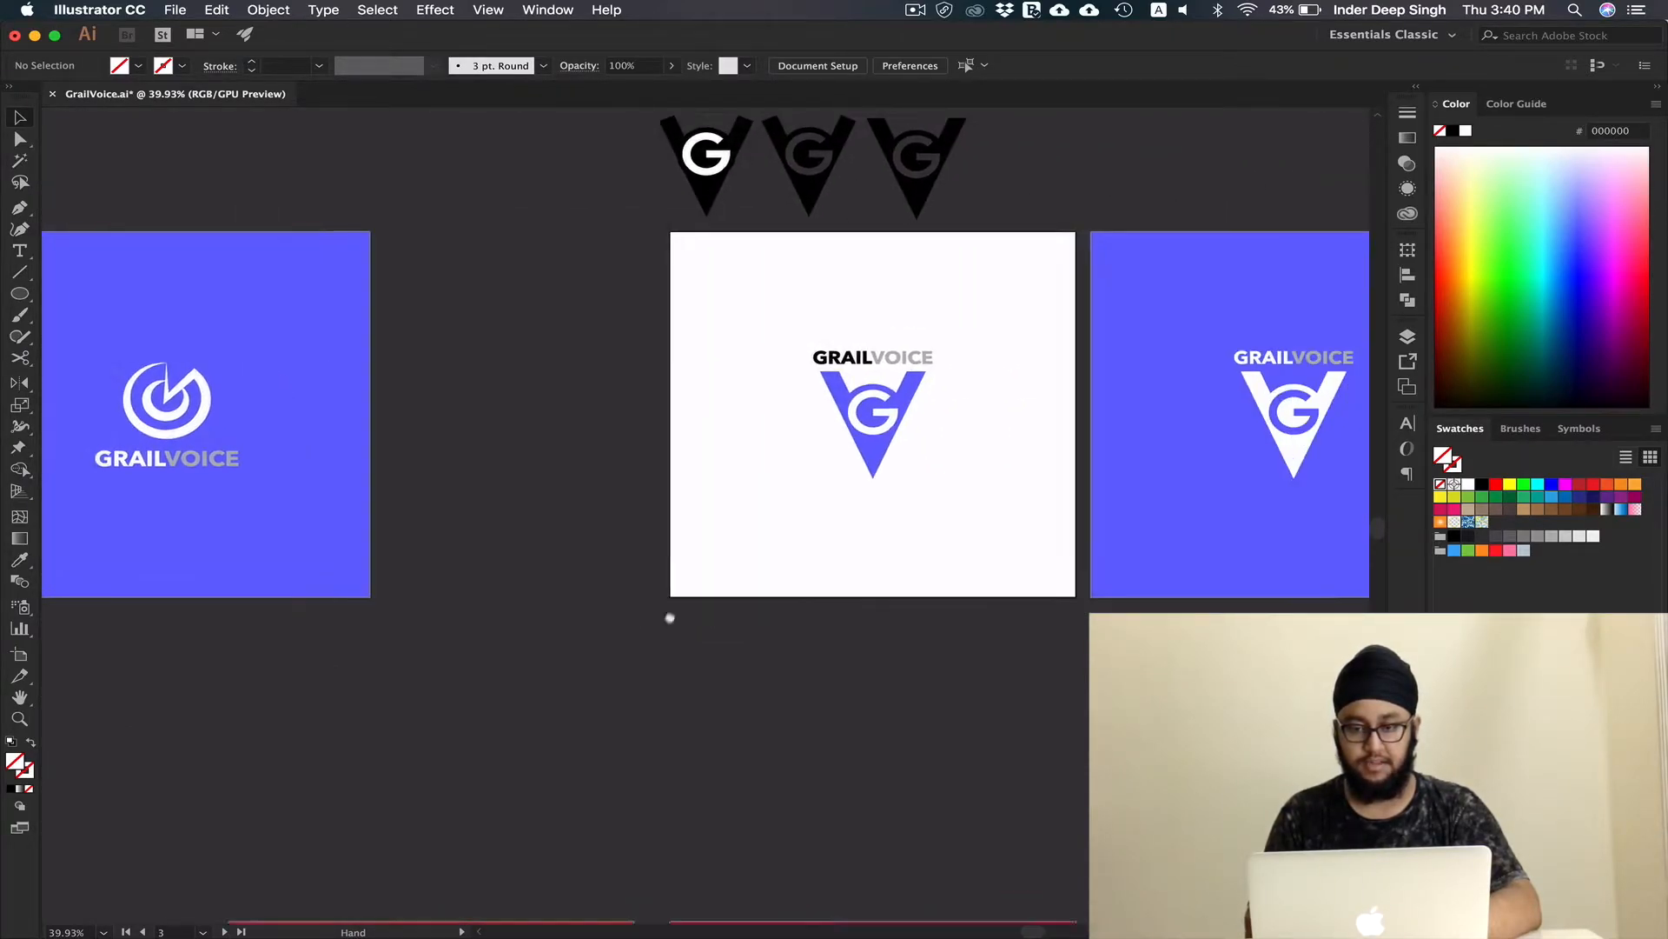
scroll(682, 639, "right", 5)
scroll(739, 661, "up", 3)
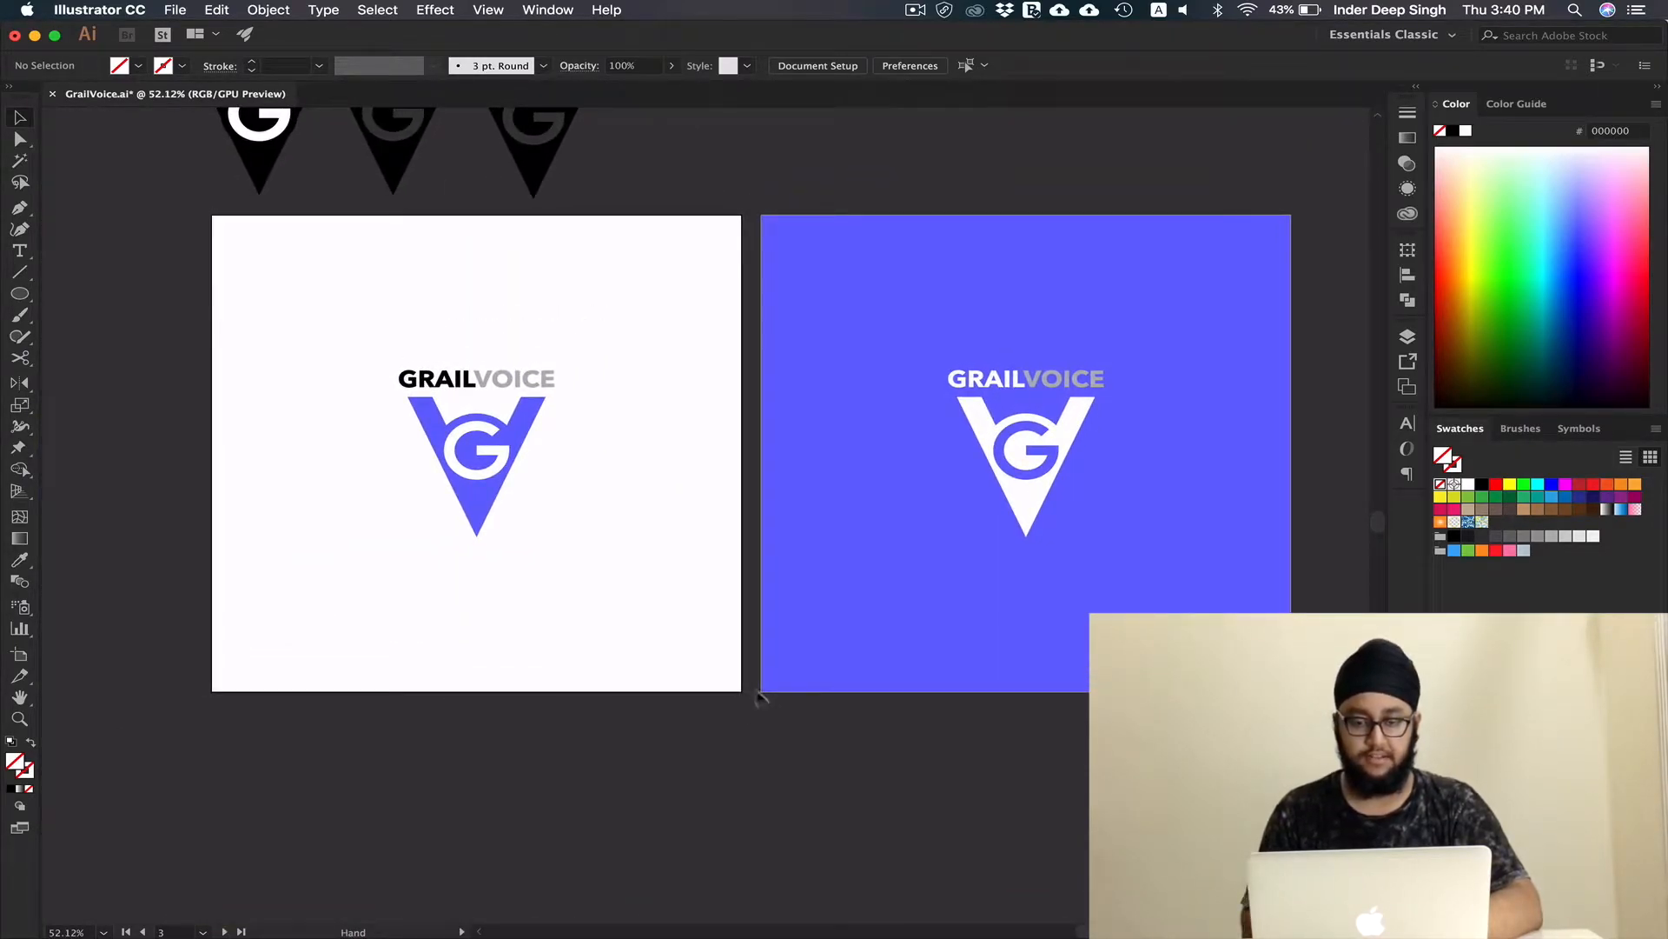
scroll(608, 539, "up", 8)
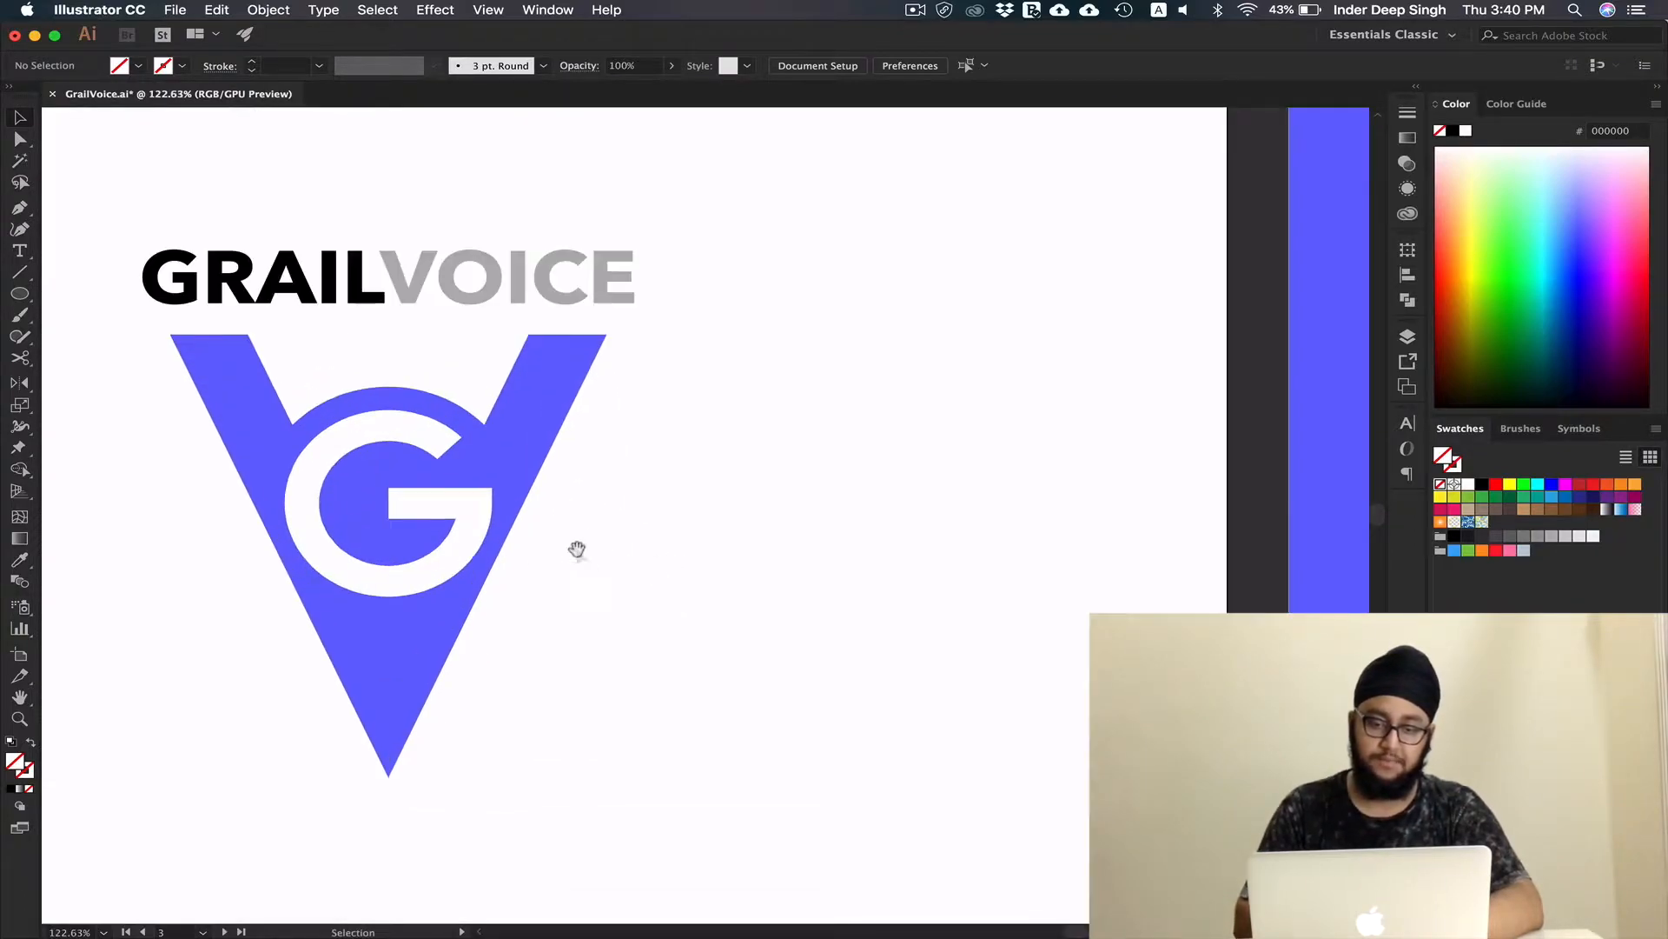
Examine the GrailVoice logo on the white artboard up close and compare it with the white version on the blue artboard
scroll(576, 556, "up", 2)
left_click_drag(577, 557, 810, 576)
left_click_drag(598, 351, 627, 337)
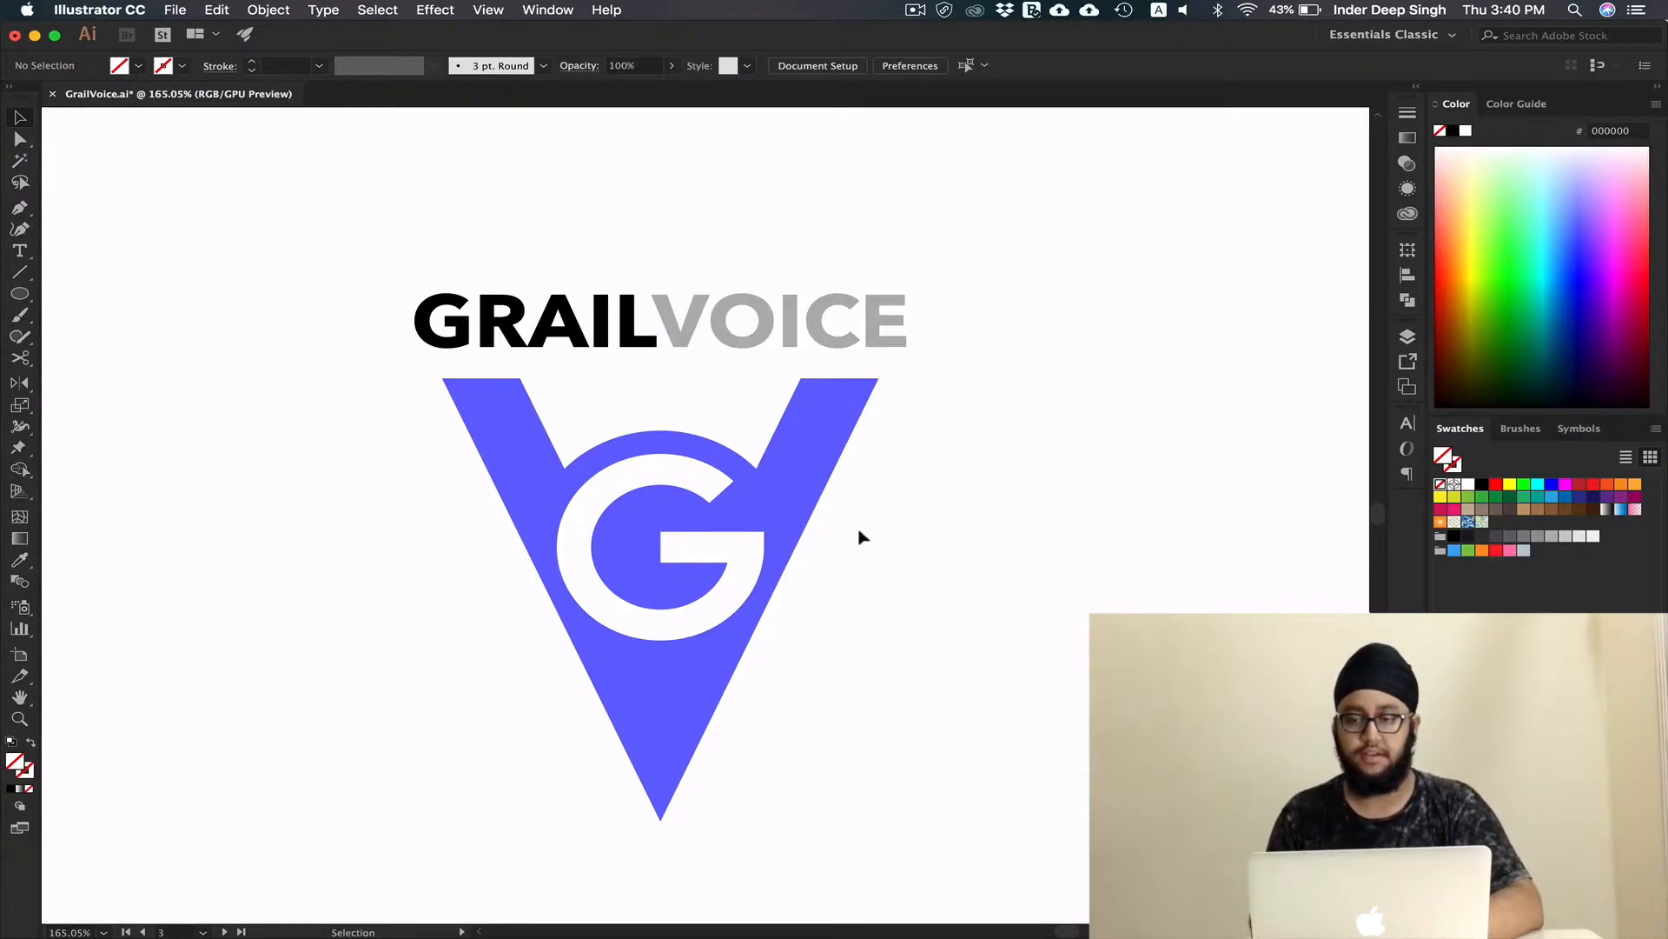
scroll(872, 639, "down", 3)
left_click_drag(870, 630, 760, 565)
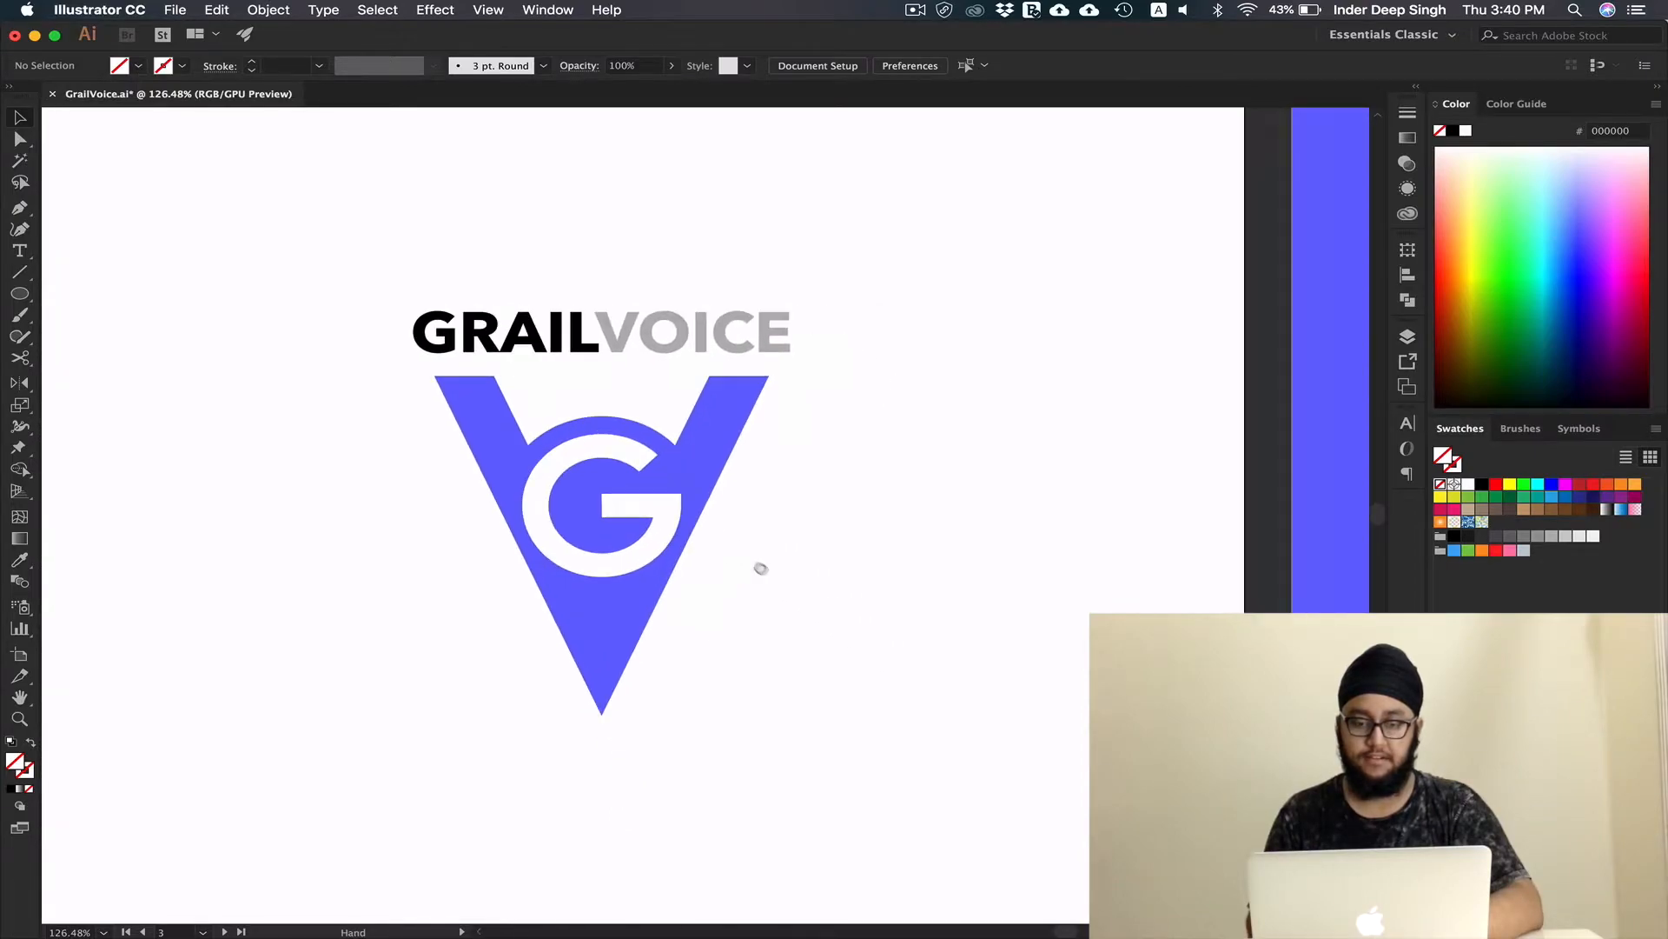
scroll(765, 567, "down", 6)
left_click_drag(1033, 640, 776, 600)
left_click_drag(900, 687, 754, 641)
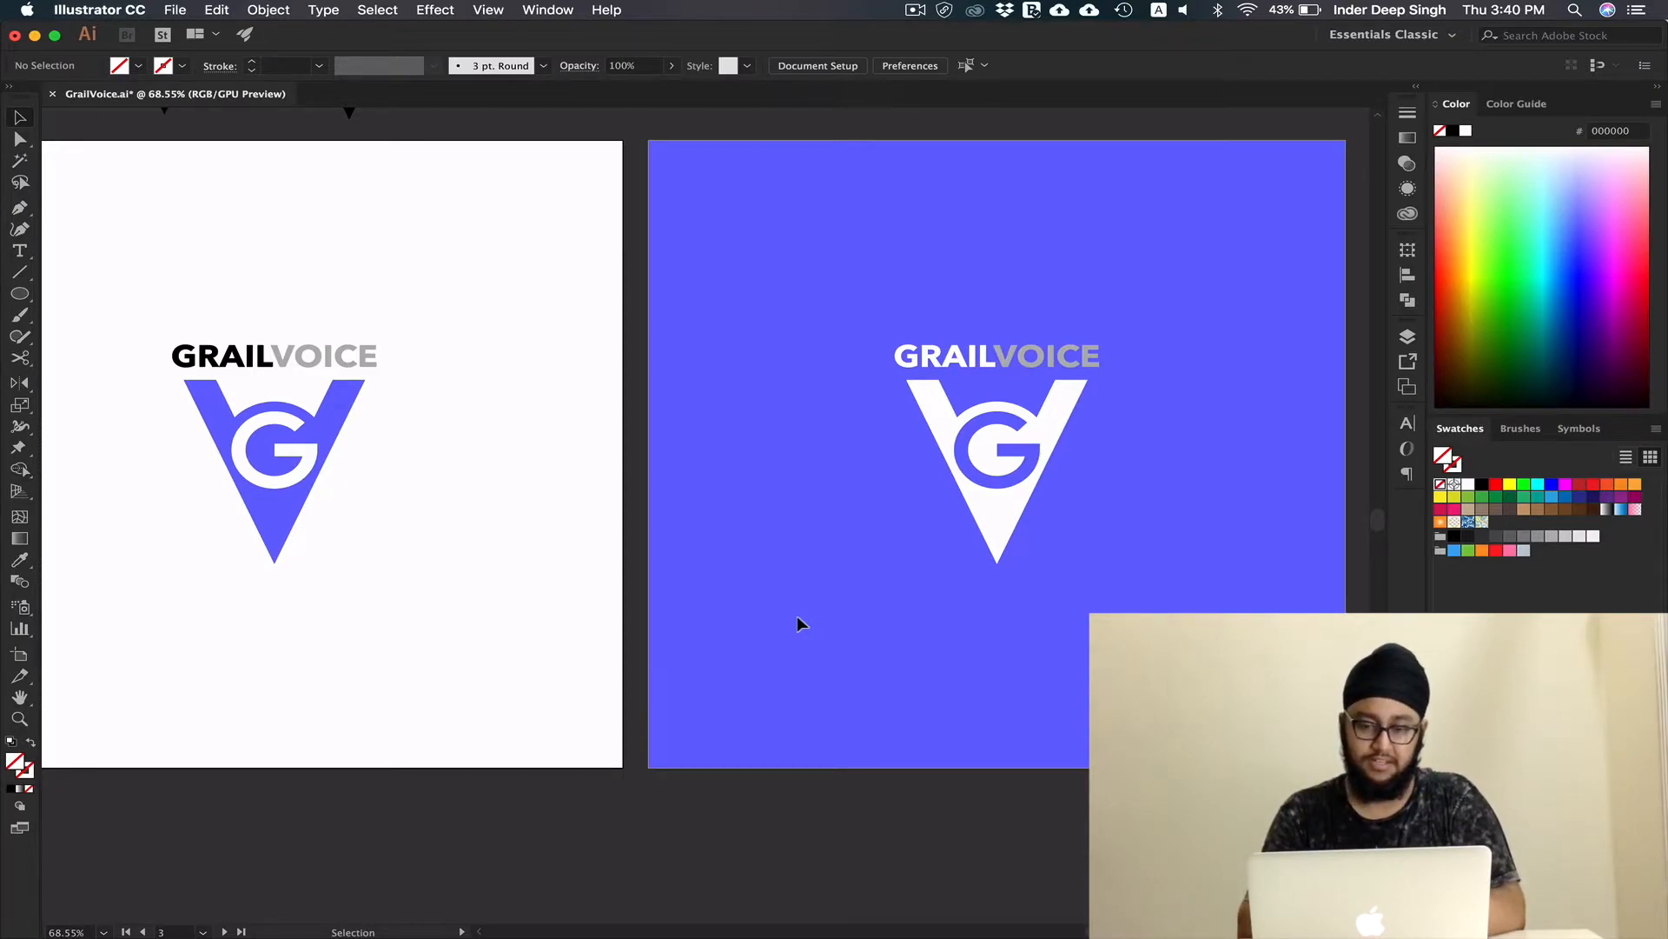
scroll(663, 774, "down", 3)
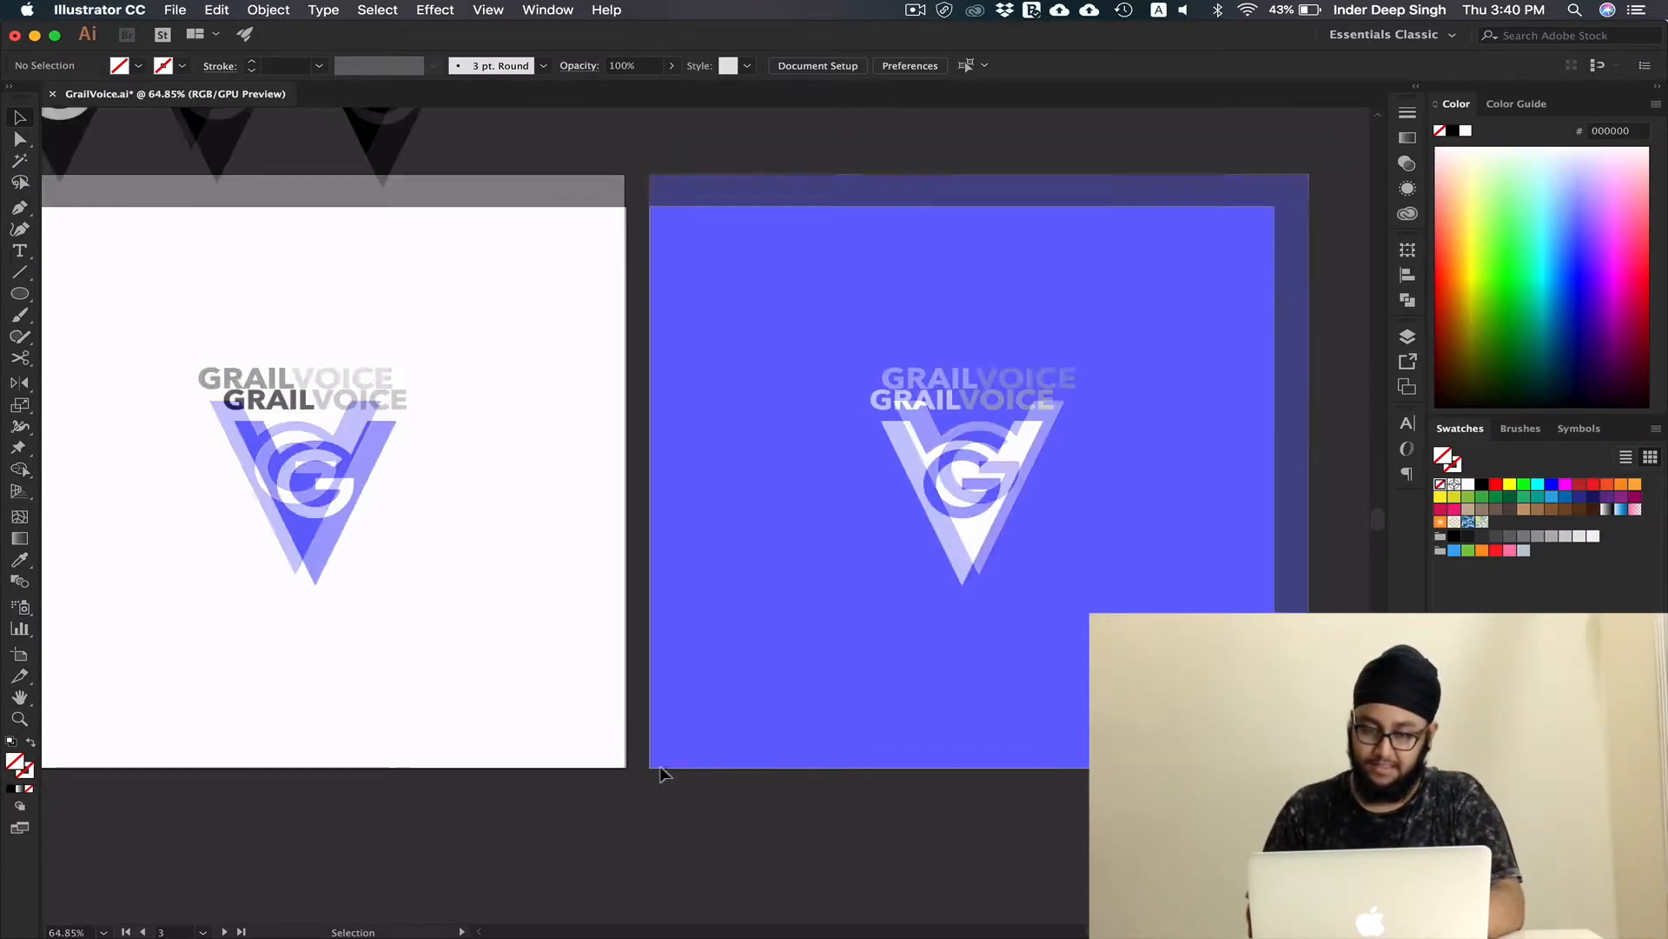
Look over the grid of coloured artboards below to review the small white logo on each background colour
left_click_drag(653, 775, 850, 395)
scroll(814, 785, "down", 1)
scroll(813, 786, "down", 3)
scroll(814, 591, "down", 6)
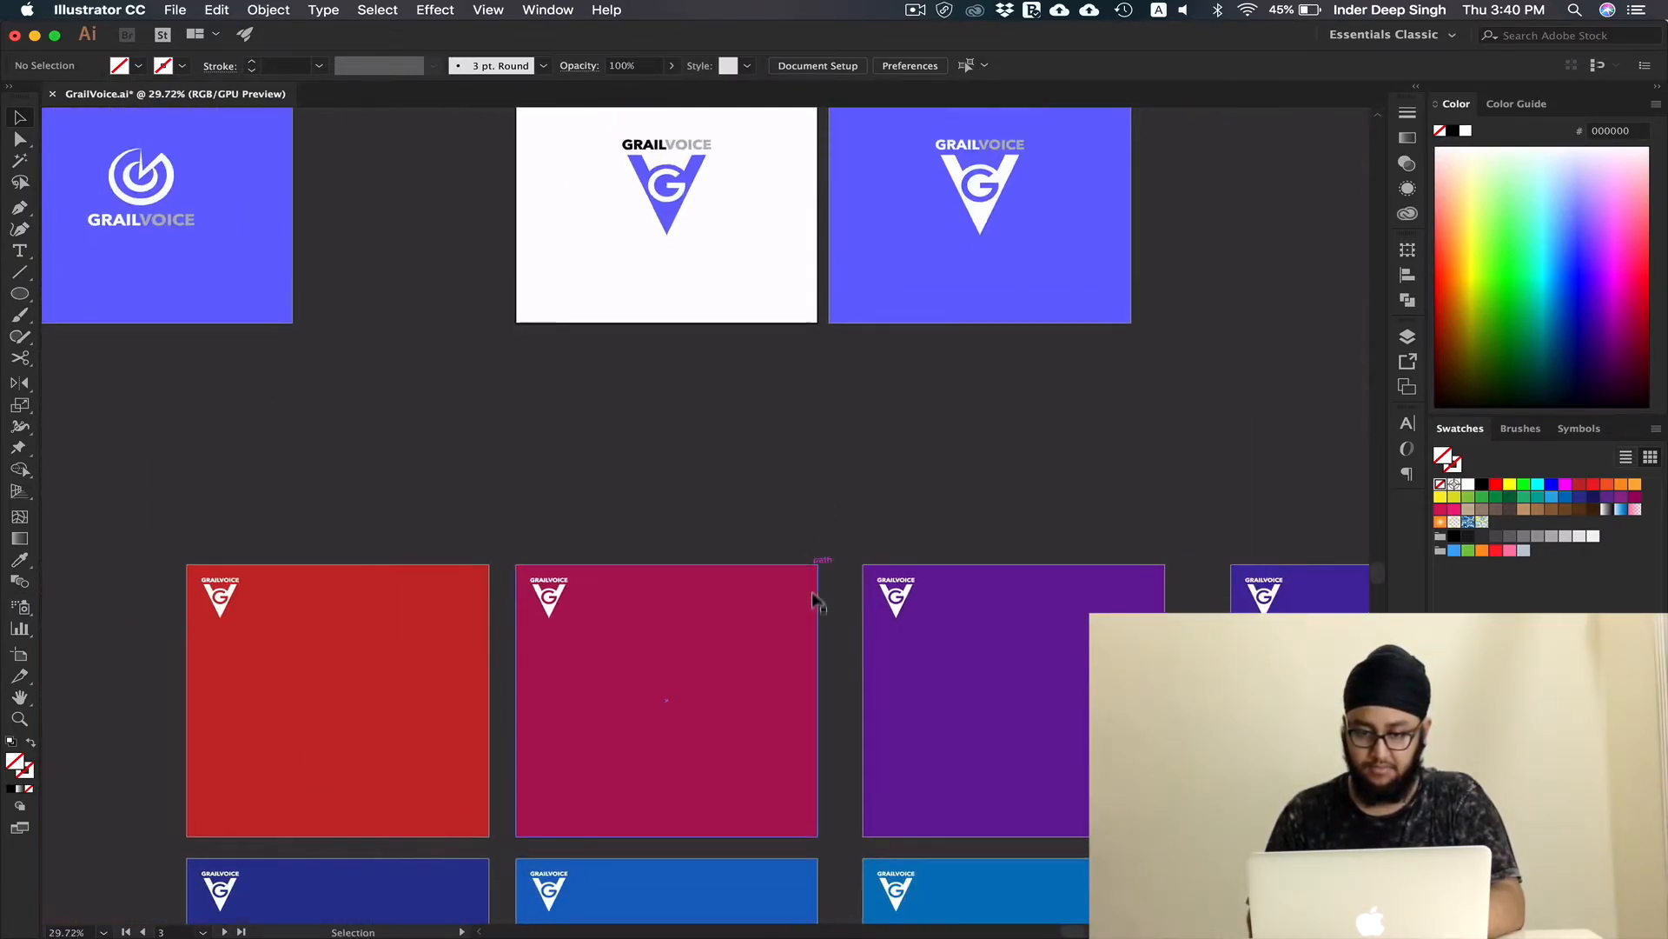
left_click_drag(847, 695, 756, 545)
scroll(757, 546, "down", 5)
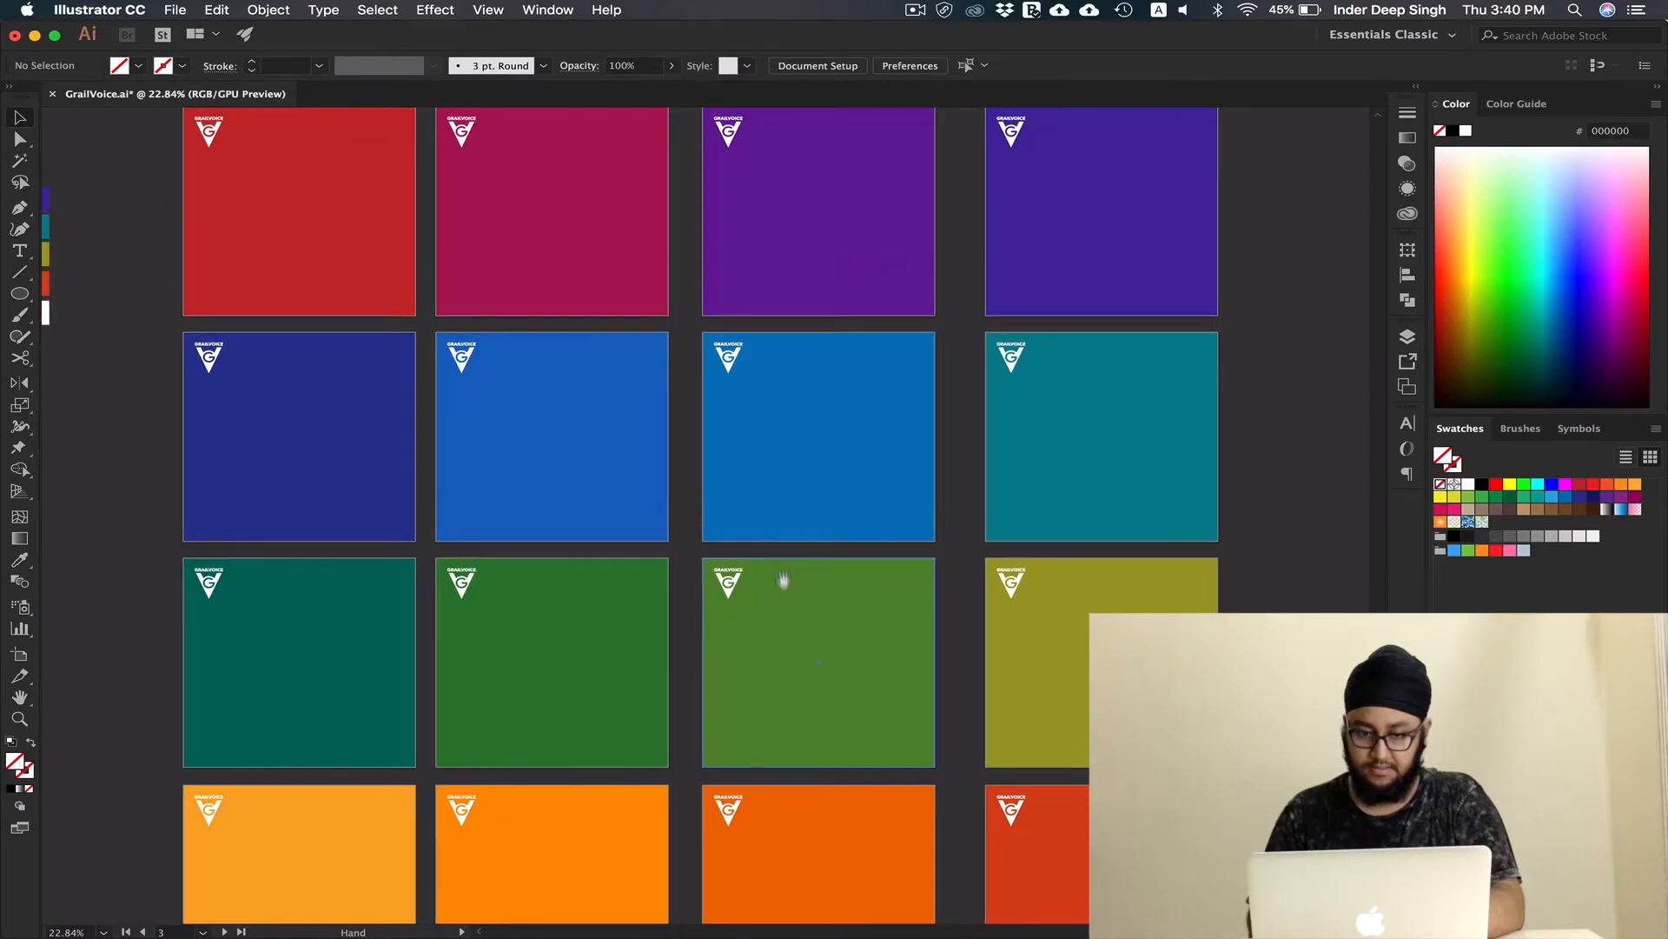
left_click_drag(839, 778, 614, 525)
left_click_drag(743, 552, 865, 657)
left_click_drag(604, 370, 808, 570)
left_click_drag(723, 298, 795, 530)
left_click_drag(762, 405, 762, 623)
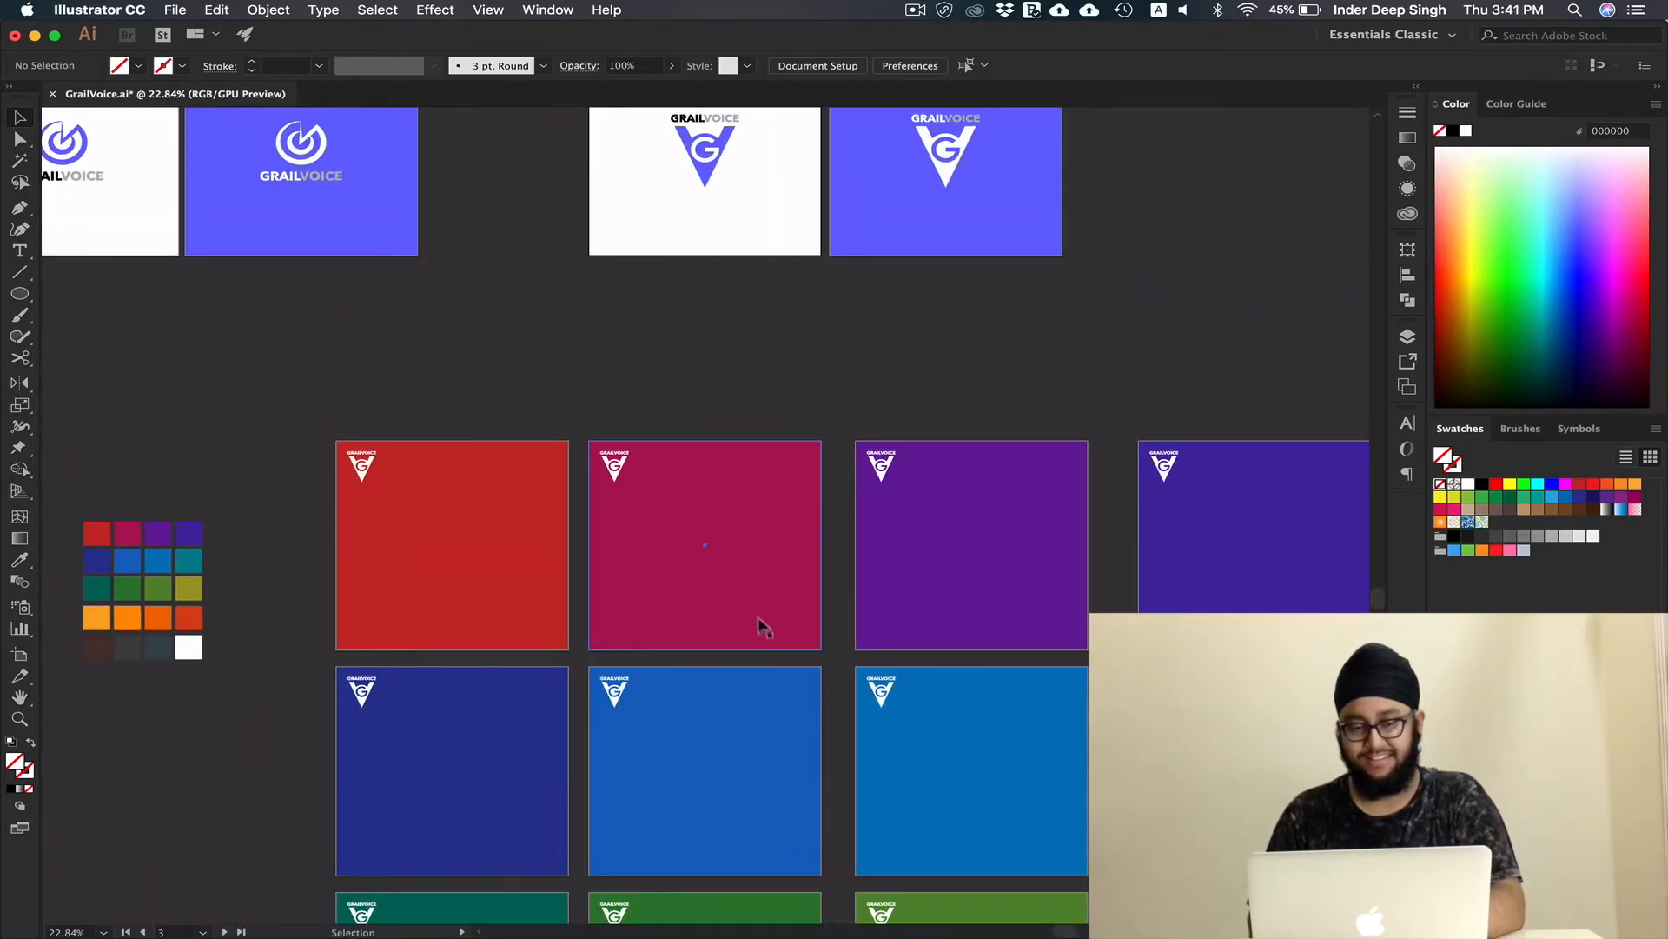
Return to the two main GrailVoice artboards and view the white and blue versions side by side
scroll(762, 622, "up", 1)
left_click_drag(658, 504, 790, 770)
left_click_drag(723, 511, 674, 698)
scroll(741, 661, "up", 4)
scroll(743, 665, "up", 5)
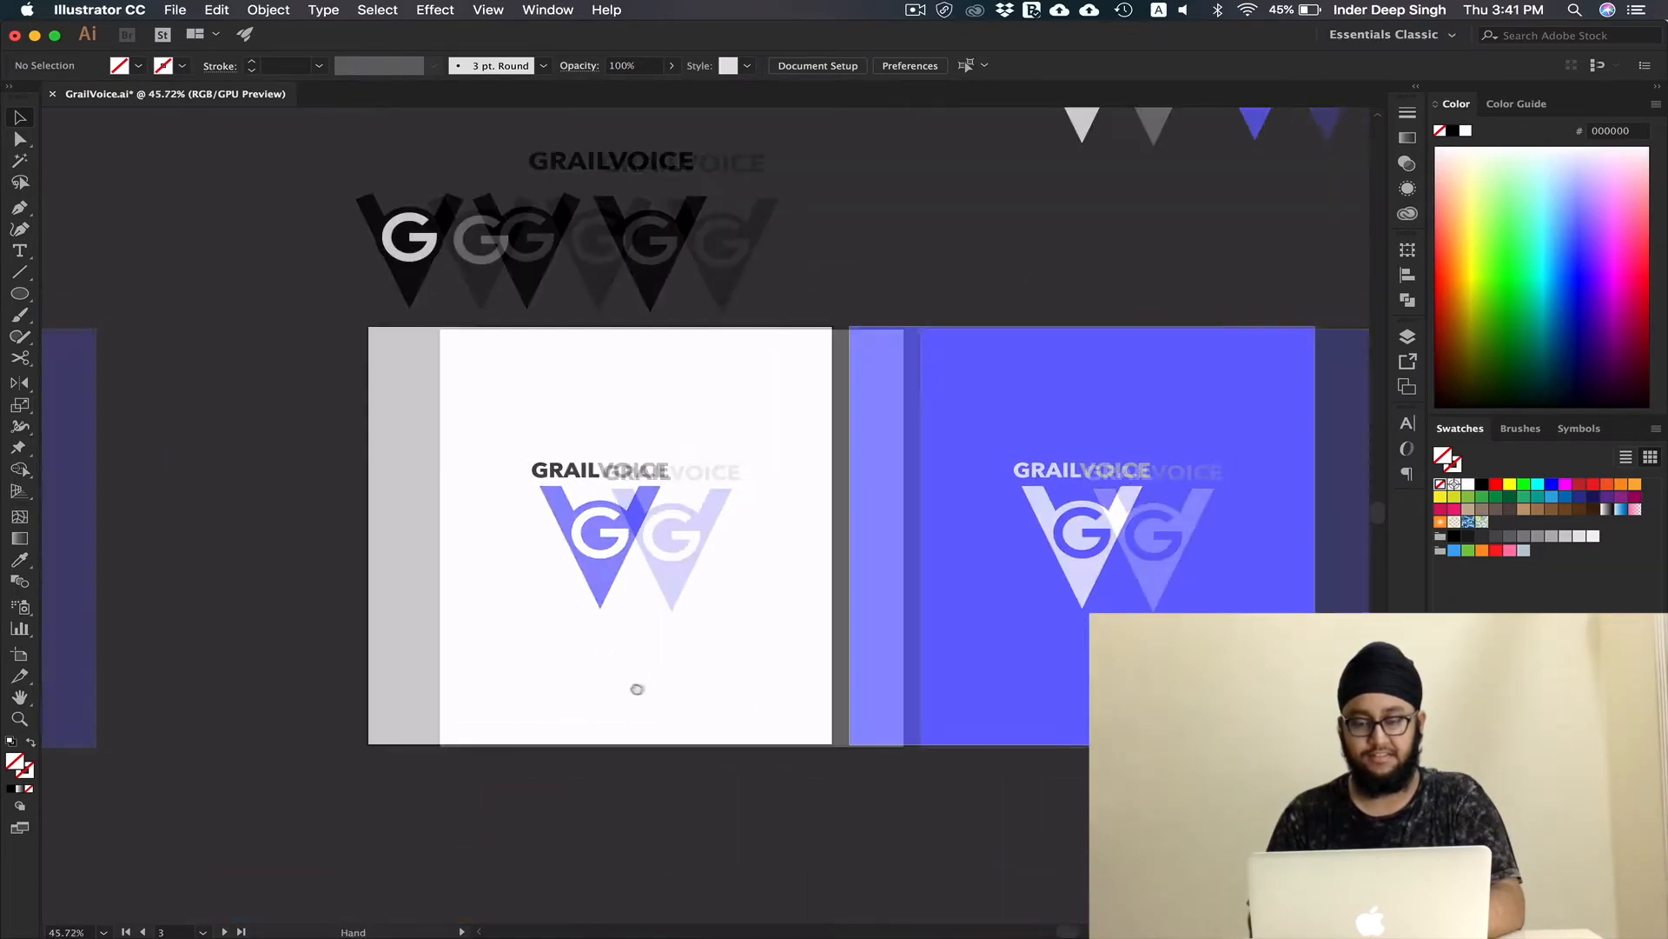
left_click_drag(676, 644, 658, 646)
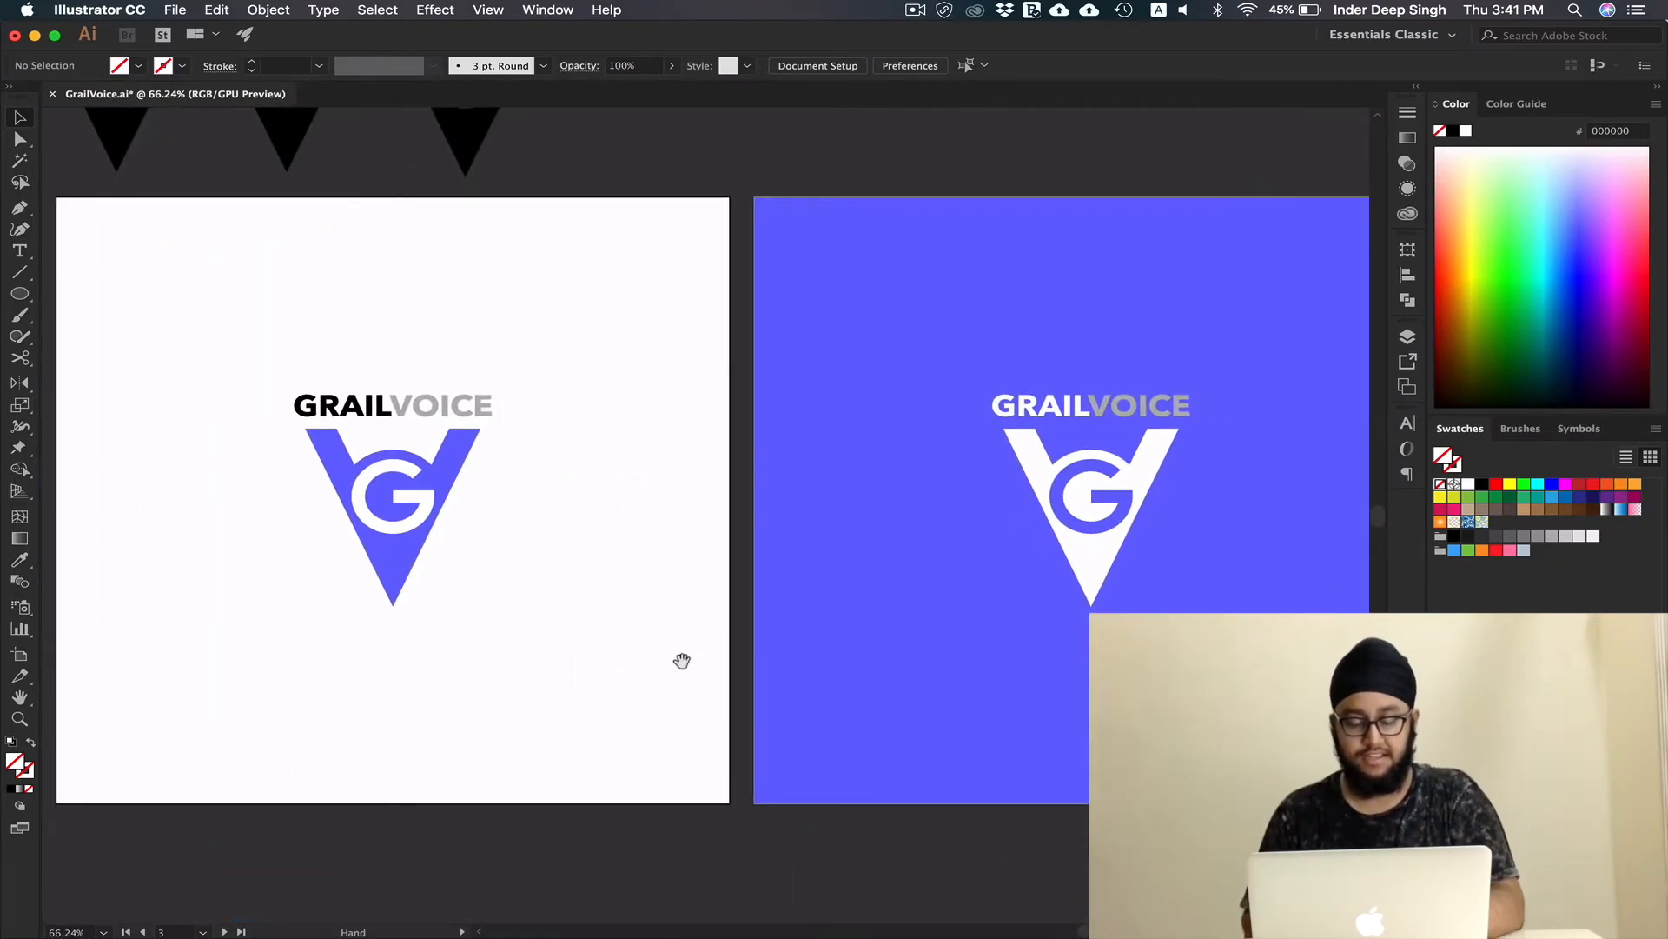